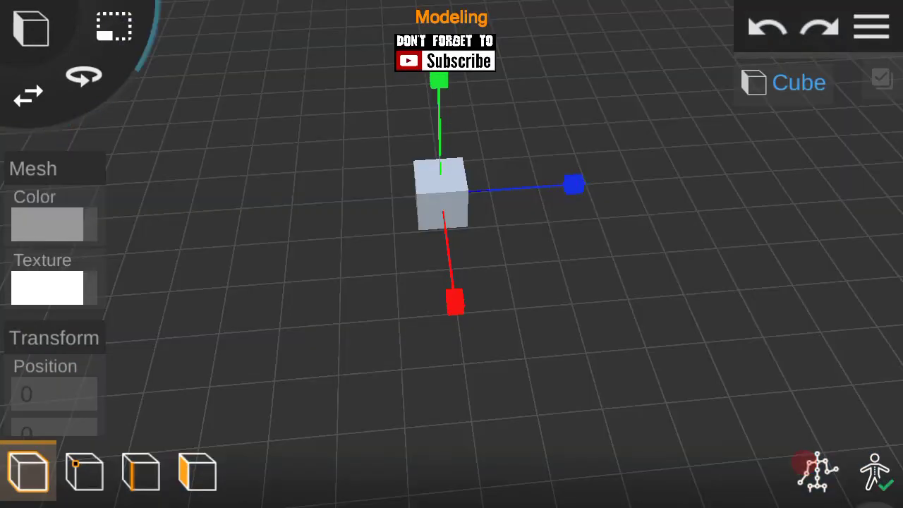
# Step: Drag the cube's blue handle to stretch it into a long thin bar
pyautogui.moveTo(573, 185); pyautogui.dragTo(627, 197)
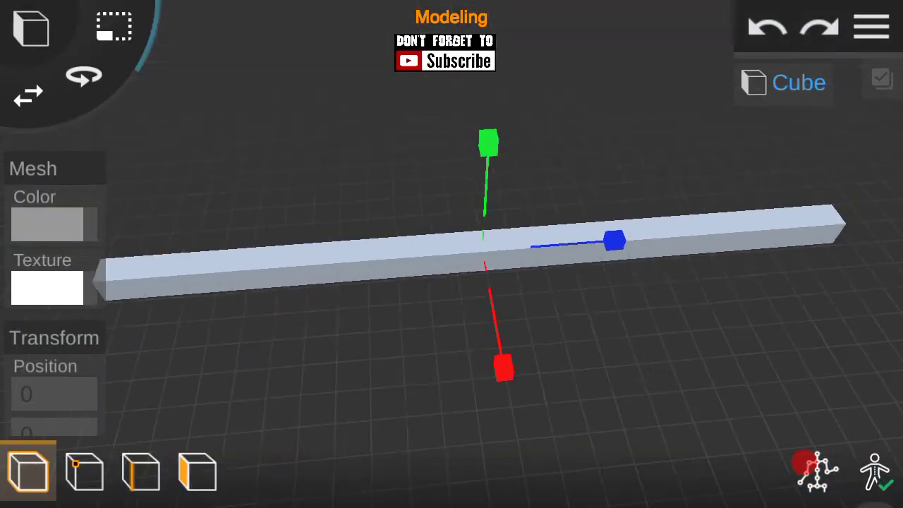
# Step: Widen the bar into a flat slab and add horizontal edge loops around it
pyautogui.moveTo(660, 277)
pyautogui.mouseDown()
pyautogui.moveTo(836, 379)
pyautogui.moveTo(768, 320)
pyautogui.moveTo(685, 298)
pyautogui.moveTo(608, 239)
pyautogui.moveTo(695, 243)
pyautogui.mouseUp()
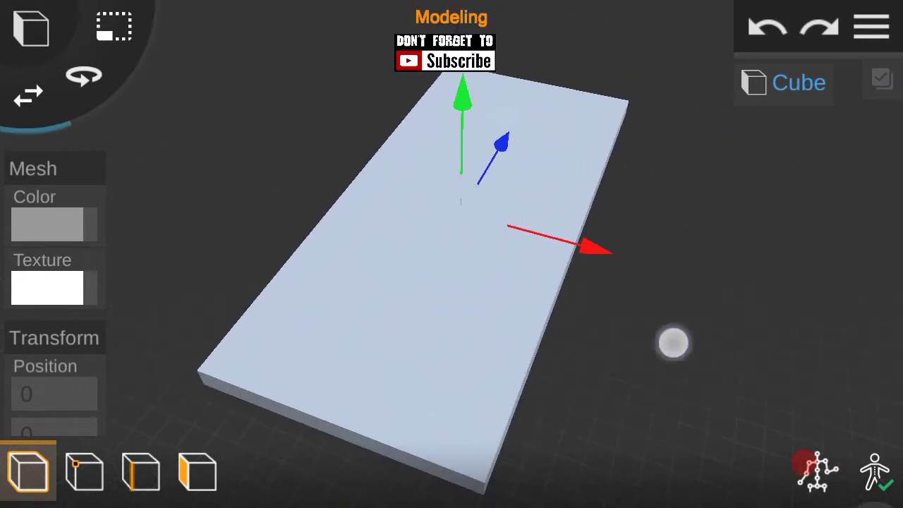
pyautogui.click(197, 472)
pyautogui.moveTo(635, 308)
pyautogui.mouseDown()
pyautogui.moveTo(645, 313)
pyautogui.moveTo(496, 116)
pyautogui.moveTo(507, 110)
pyautogui.moveTo(715, 329)
pyautogui.mouseUp()
pyautogui.click(389, 472)
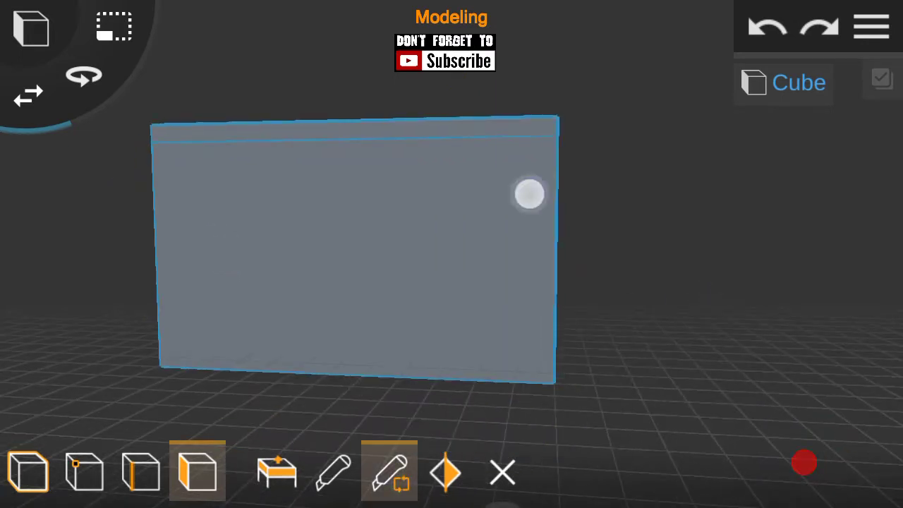
# Step: Raise the box's top edge to give it a sloping top
pyautogui.click(141, 471)
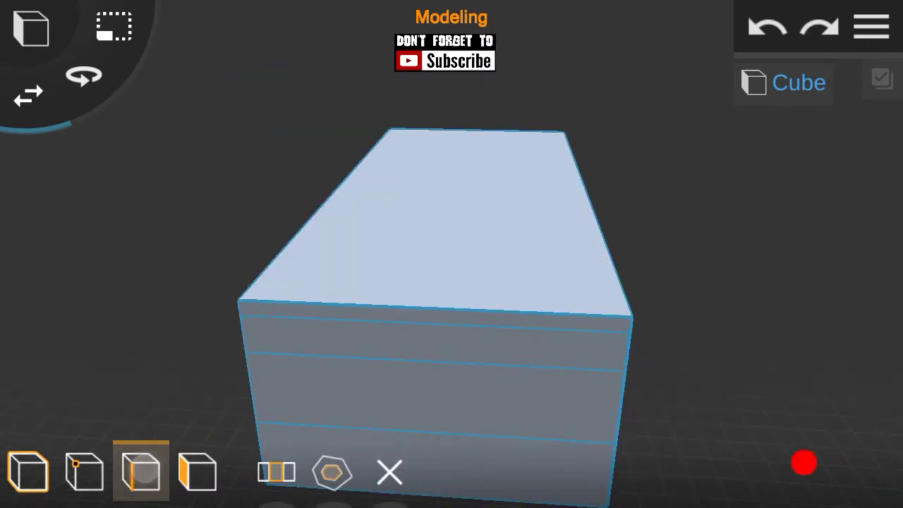
pyautogui.click(332, 215)
pyautogui.moveTo(310, 88); pyautogui.dragTo(259, 81)
pyautogui.moveTo(742, 244)
pyautogui.mouseDown()
pyautogui.moveTo(629, 309)
pyautogui.moveTo(733, 317)
pyautogui.mouseUp()
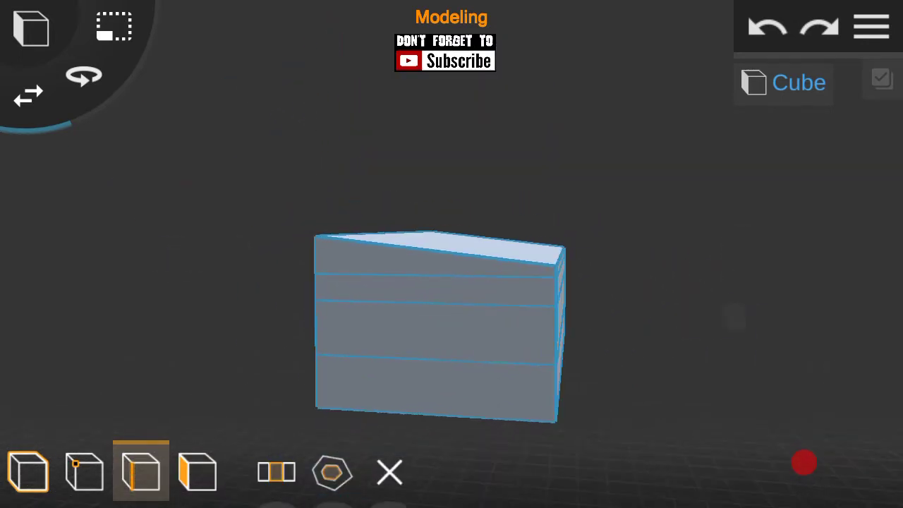
# Step: Extrude the middle face band of the box outward
pyautogui.click(198, 471)
pyautogui.click(637, 350)
pyautogui.moveTo(637, 350); pyautogui.dragTo(71, 241)
pyautogui.click(276, 471)
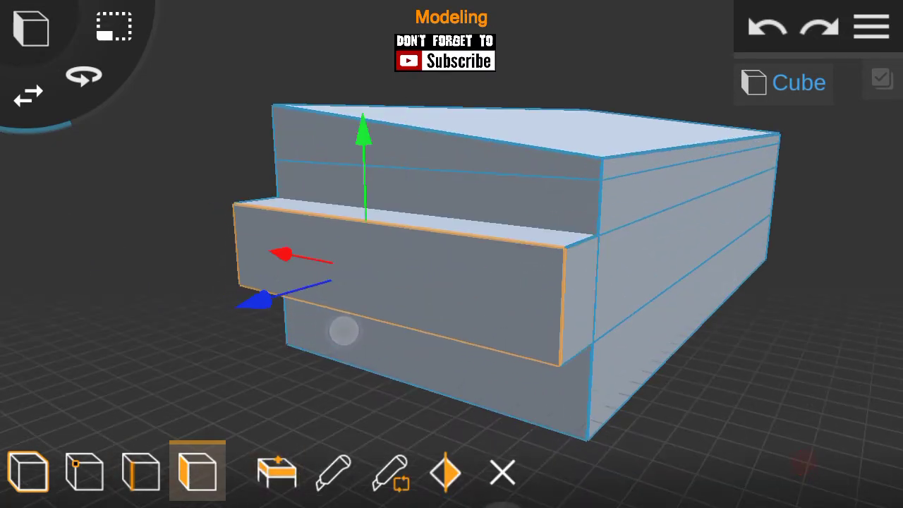
# Step: Undo the outward extrusion of the middle face band
pyautogui.moveTo(343, 329); pyautogui.dragTo(206, 280)
pyautogui.click(306, 162)
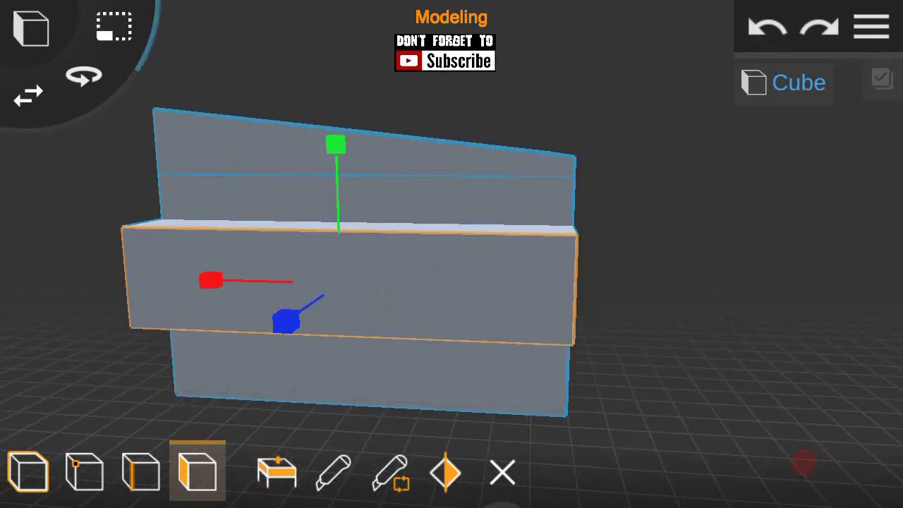
pyautogui.click(767, 27)
# Step: Try extruding the end faces outward, then undo that extrusion
pyautogui.moveTo(599, 366)
pyautogui.mouseDown()
pyautogui.moveTo(59, 276)
pyautogui.moveTo(268, 338)
pyautogui.mouseUp()
pyautogui.click(26, 95)
pyautogui.moveTo(635, 338); pyautogui.dragTo(783, 333)
pyautogui.click(276, 471)
pyautogui.moveTo(576, 268); pyautogui.dragTo(583, 289)
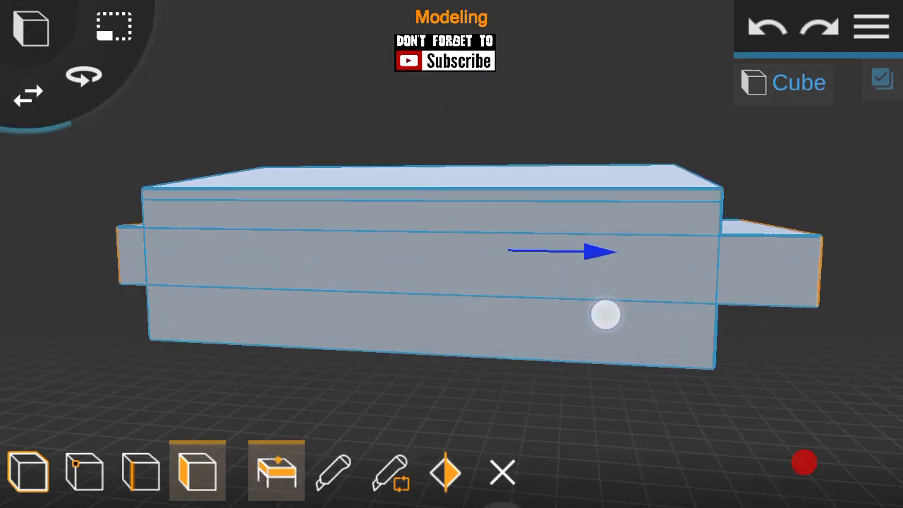
pyautogui.click(767, 26)
# Step: Extrude the end faces outward and push the extruded block back into the box
pyautogui.moveTo(494, 296); pyautogui.dragTo(675, 296)
pyautogui.click(202, 268)
pyautogui.moveTo(635, 339)
pyautogui.mouseDown()
pyautogui.moveTo(475, 344)
pyautogui.moveTo(710, 262)
pyautogui.mouseUp()
pyautogui.click(280, 467)
pyautogui.moveTo(439, 169); pyautogui.dragTo(480, 167)
pyautogui.scroll(3, 471, 240)
pyautogui.moveTo(737, 135)
pyautogui.mouseDown()
pyautogui.moveTo(638, 176)
pyautogui.moveTo(740, 157)
pyautogui.moveTo(631, 163)
pyautogui.mouseUp()
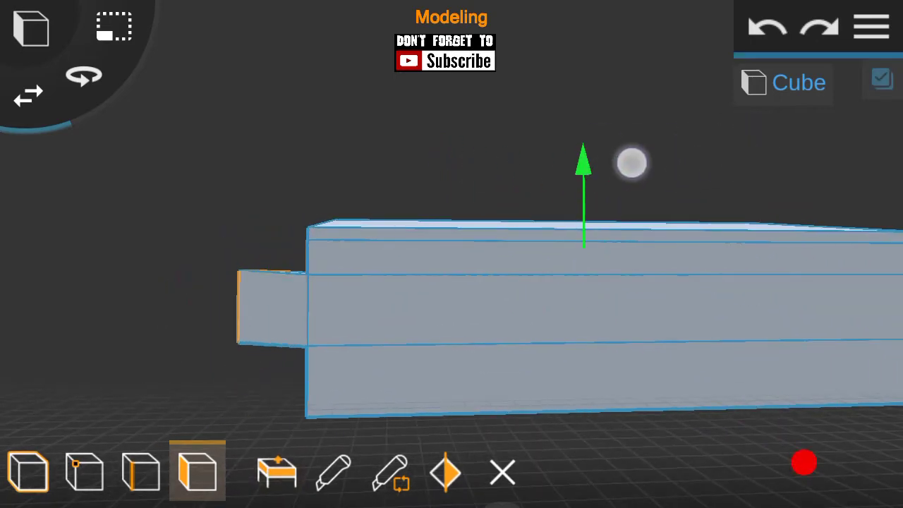
pyautogui.click(117, 28)
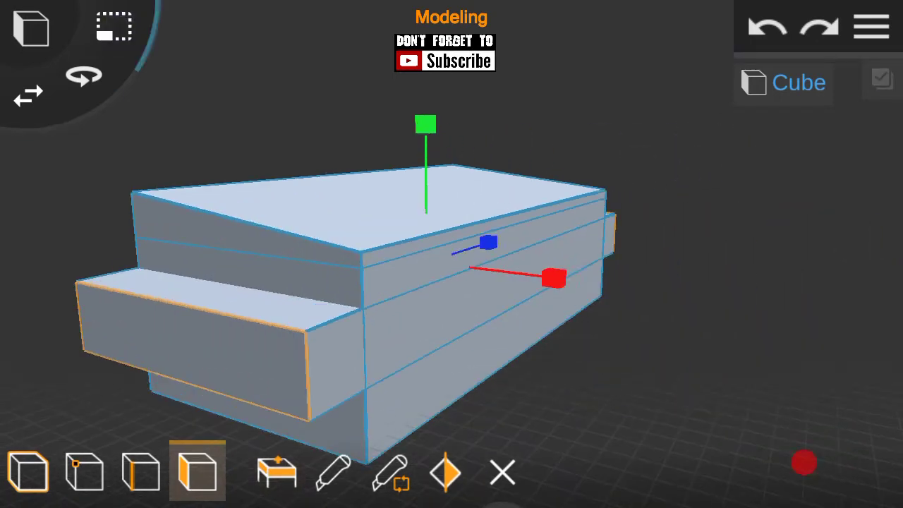
pyautogui.moveTo(552, 313)
pyautogui.mouseDown()
pyautogui.moveTo(447, 151)
pyautogui.moveTo(590, 234)
pyautogui.moveTo(537, 242)
pyautogui.mouseUp()
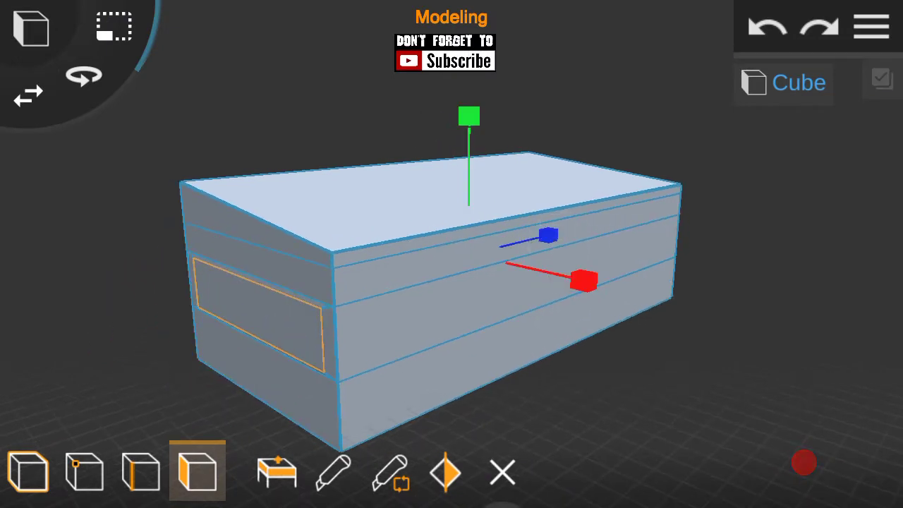
# Step: Extrude the other end face, then push it inward to form a recessed opening
pyautogui.moveTo(698, 233); pyautogui.dragTo(634, 233)
pyautogui.moveTo(525, 141); pyautogui.dragTo(548, 141)
pyautogui.moveTo(764, 153); pyautogui.dragTo(804, 139)
pyautogui.moveTo(602, 218); pyautogui.dragTo(596, 267)
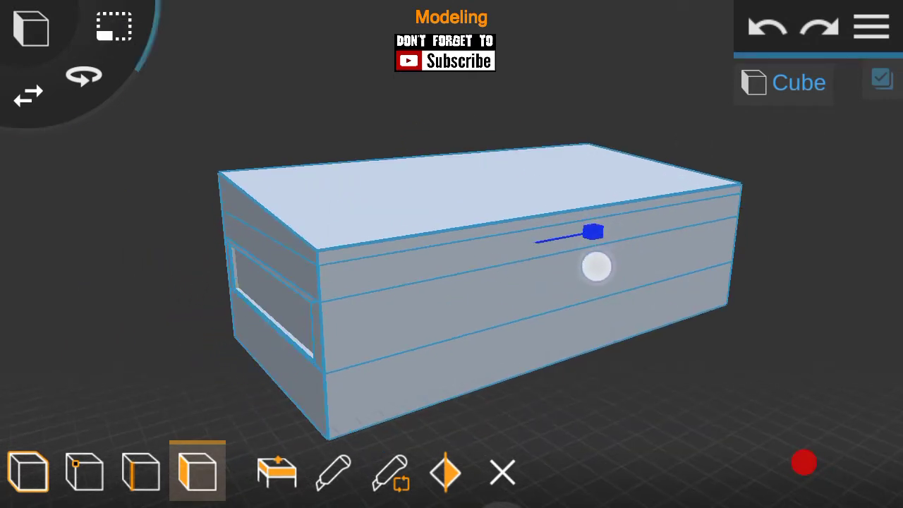
pyautogui.moveTo(750, 310); pyautogui.dragTo(87, 264)
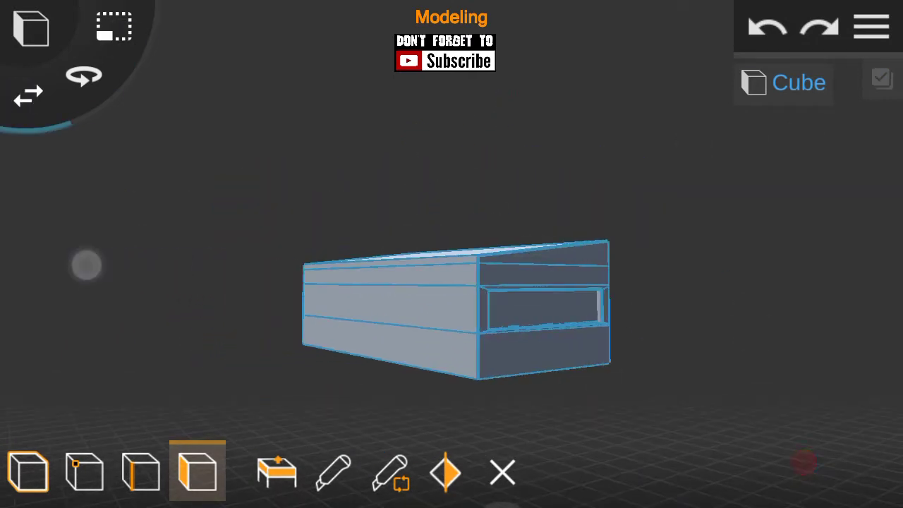
pyautogui.click(871, 27)
pyautogui.click(685, 388)
pyautogui.moveTo(711, 298)
pyautogui.mouseDown()
pyautogui.moveTo(711, 278)
pyautogui.moveTo(829, 256)
pyautogui.moveTo(768, 252)
pyautogui.moveTo(641, 357)
pyautogui.mouseUp()
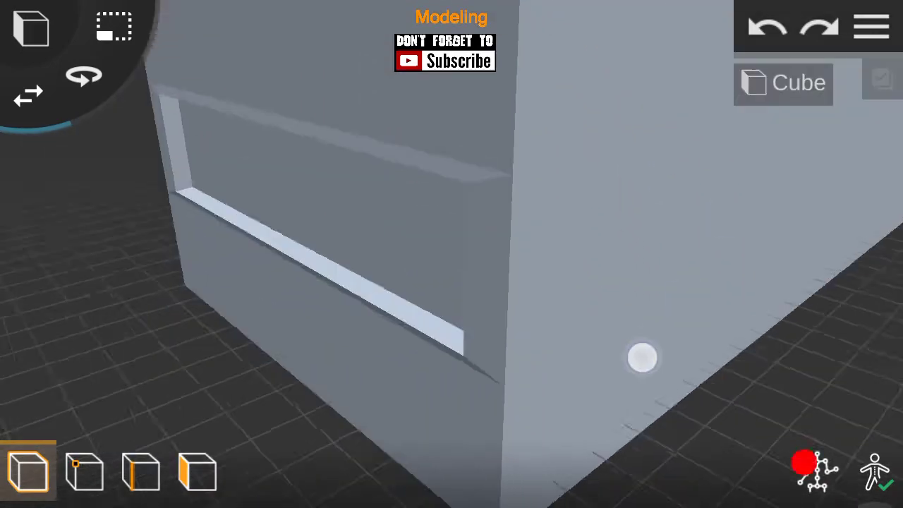
# Step: Recess the box's long side face by extruding it out, then pushing it inward
pyautogui.click(628, 248)
pyautogui.moveTo(807, 210); pyautogui.dragTo(840, 212)
pyautogui.moveTo(811, 296)
pyautogui.mouseDown()
pyautogui.moveTo(734, 354)
pyautogui.moveTo(776, 366)
pyautogui.mouseUp()
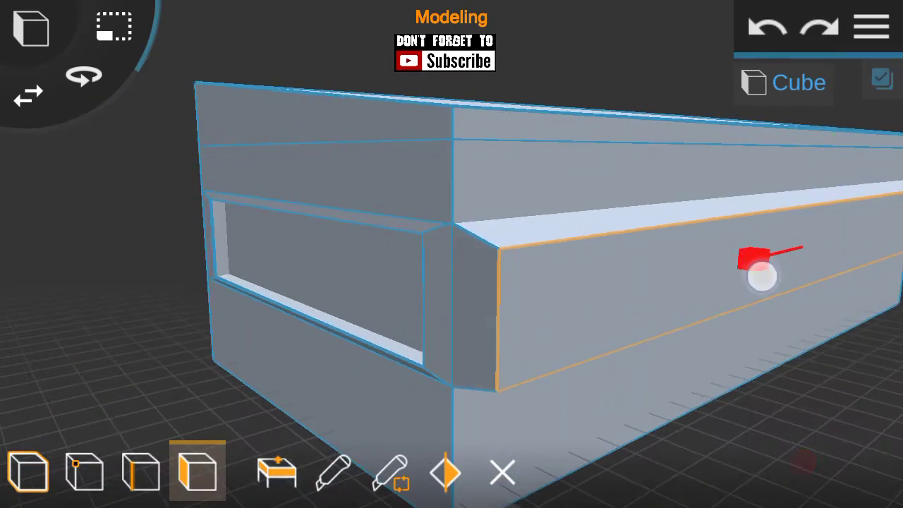
pyautogui.moveTo(761, 276)
pyautogui.mouseDown()
pyautogui.moveTo(565, 282)
pyautogui.moveTo(798, 340)
pyautogui.moveTo(668, 399)
pyautogui.moveTo(576, 399)
pyautogui.moveTo(823, 388)
pyautogui.mouseUp()
pyautogui.click(276, 471)
pyautogui.moveTo(737, 283)
pyautogui.mouseDown()
pyautogui.moveTo(703, 332)
pyautogui.moveTo(675, 350)
pyautogui.mouseUp()
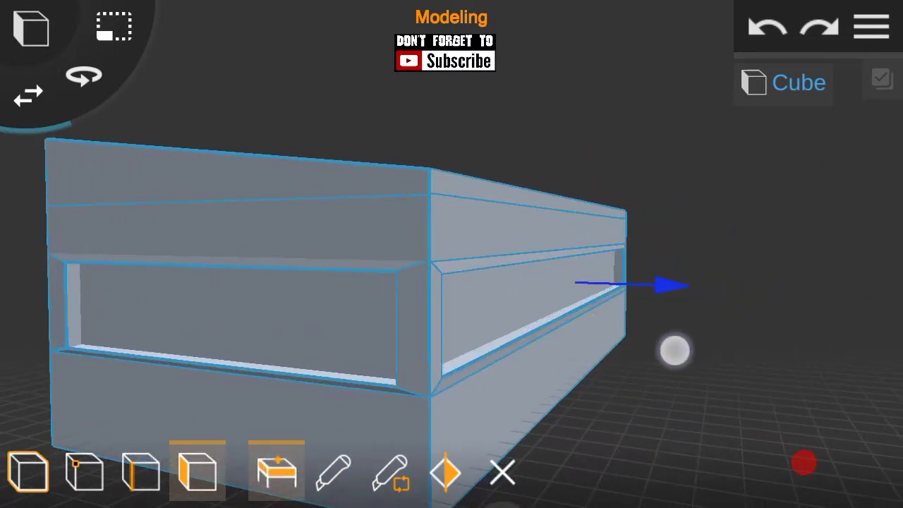
pyautogui.click(28, 471)
pyautogui.click(871, 27)
pyautogui.moveTo(564, 395)
pyautogui.mouseDown()
pyautogui.moveTo(630, 337)
pyautogui.moveTo(527, 306)
pyautogui.moveTo(635, 351)
pyautogui.mouseUp()
# Step: Extrude a face inside one window slot into a shelf and adjust its depth
pyautogui.click(198, 472)
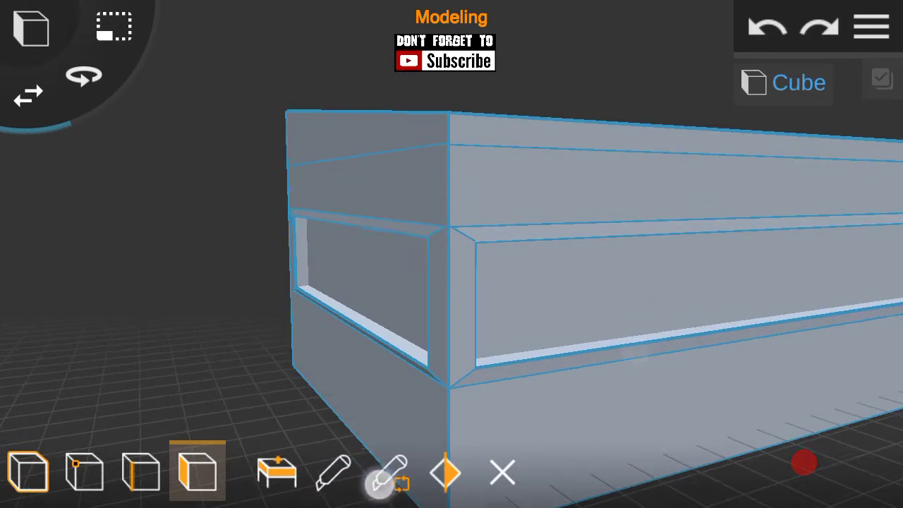
pyautogui.moveTo(597, 290); pyautogui.dragTo(169, 292)
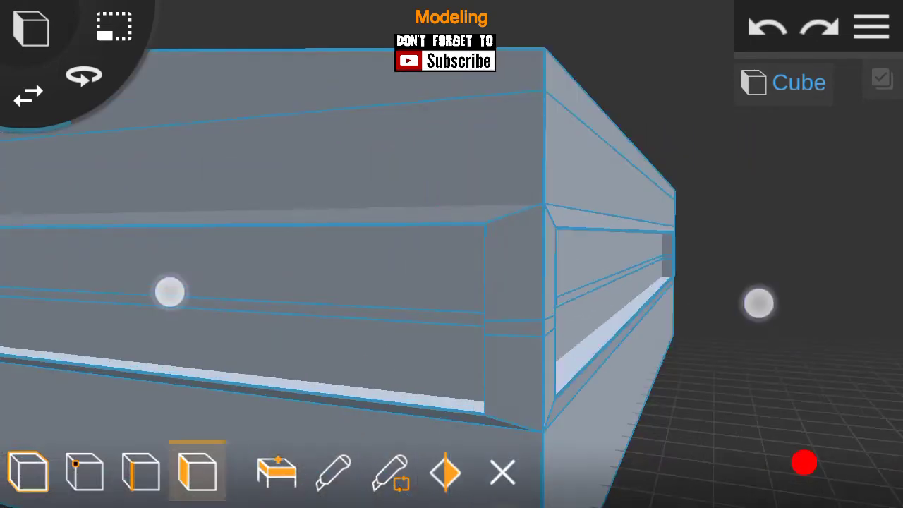
pyautogui.click(206, 258)
pyautogui.moveTo(570, 371); pyautogui.dragTo(423, 318)
pyautogui.click(277, 471)
pyautogui.moveTo(233, 282)
pyautogui.mouseDown()
pyautogui.moveTo(207, 306)
pyautogui.moveTo(367, 387)
pyautogui.mouseUp()
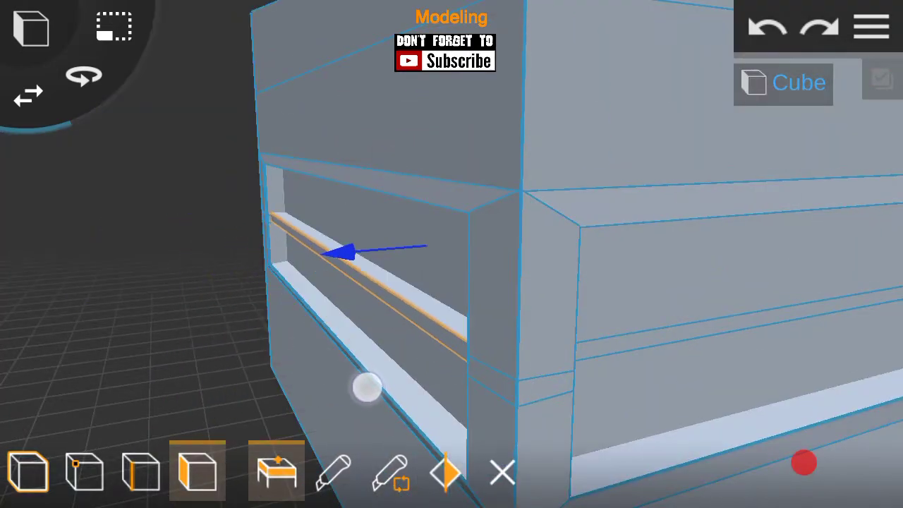
# Step: Extrude the other slot faces into thin ledges and leave face editing
pyautogui.moveTo(618, 382); pyautogui.dragTo(96, 268)
pyautogui.click(276, 471)
pyautogui.moveTo(783, 214); pyautogui.dragTo(744, 268)
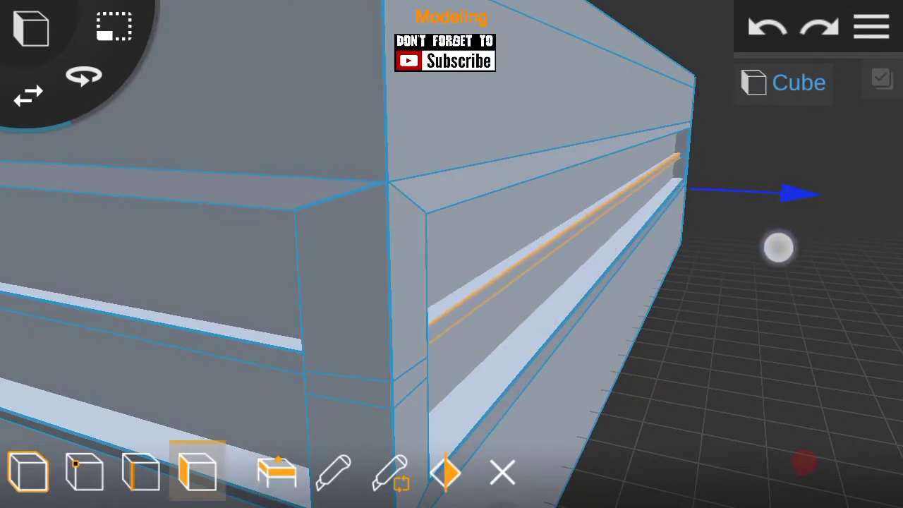
pyautogui.moveTo(762, 312)
pyautogui.mouseDown()
pyautogui.moveTo(571, 338)
pyautogui.moveTo(505, 230)
pyautogui.moveTo(705, 304)
pyautogui.moveTo(691, 236)
pyautogui.moveTo(518, 280)
pyautogui.mouseUp()
pyautogui.click(512, 202)
pyautogui.click(276, 471)
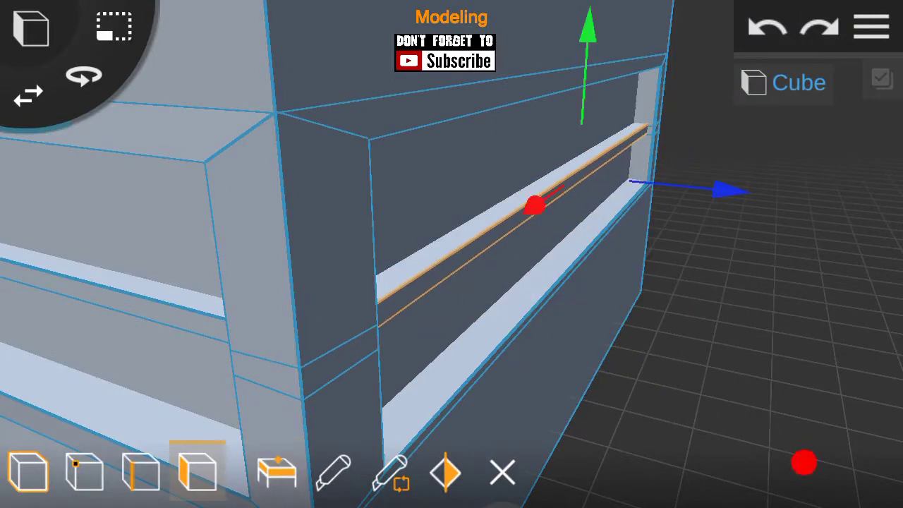
pyautogui.click(804, 462)
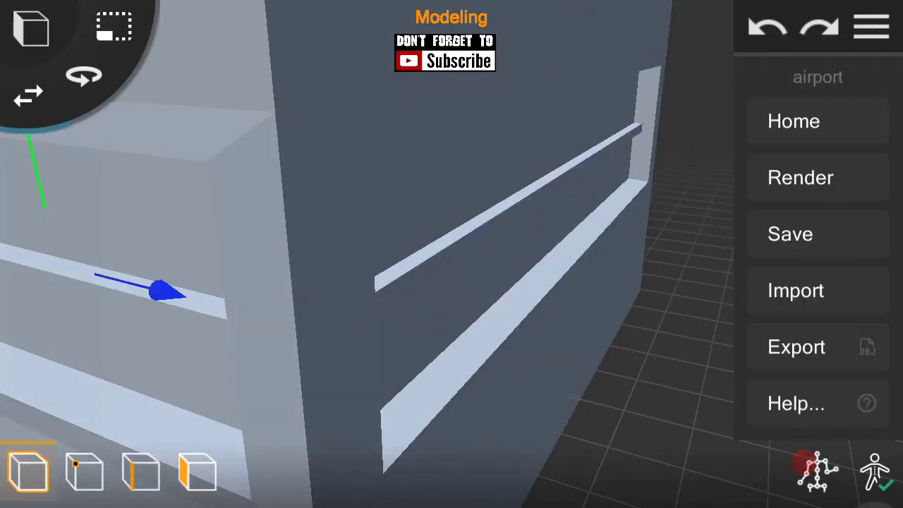
# Step: Add a new cube and slide it along the wall into the window strip
pyautogui.scroll(-5, 452, 304)
pyautogui.moveTo(629, 292)
pyautogui.mouseDown()
pyautogui.moveTo(789, 274)
pyautogui.moveTo(663, 276)
pyautogui.mouseUp()
pyautogui.click(31, 28)
pyautogui.click(40, 117)
pyautogui.moveTo(765, 245); pyautogui.dragTo(591, 386)
pyautogui.scroll(2, 451, 282)
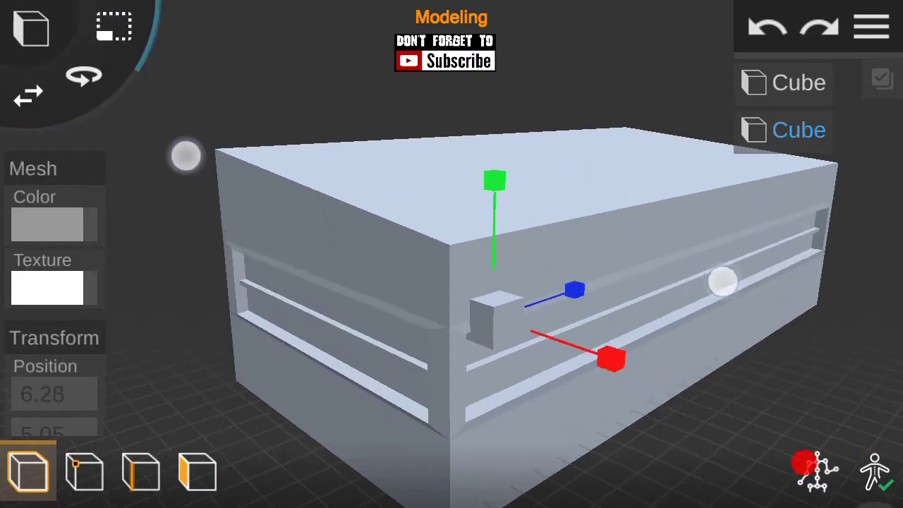
pyautogui.scroll(2, 458, 227)
pyautogui.scroll(-2, 527, 376)
pyautogui.moveTo(611, 317); pyautogui.dragTo(694, 341)
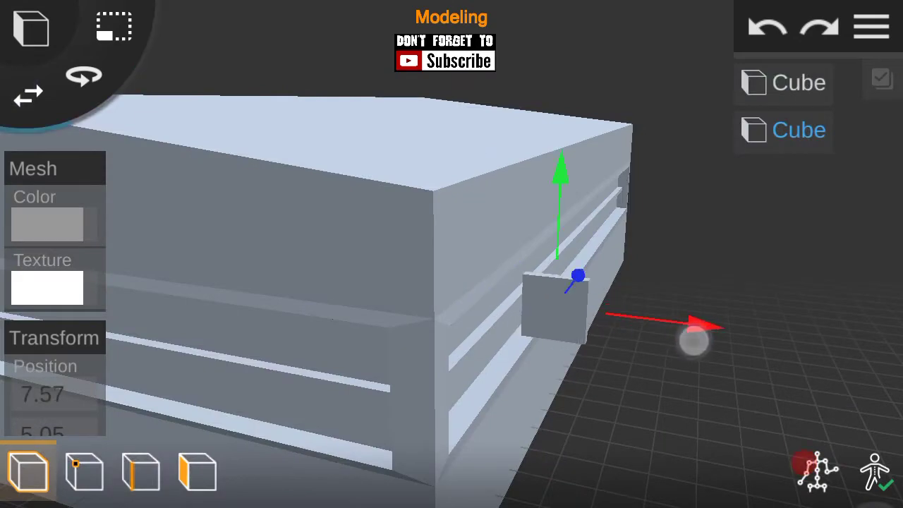
# Step: Orbit and zoom in to view the new window post up close
pyautogui.moveTo(635, 205); pyautogui.dragTo(553, 203)
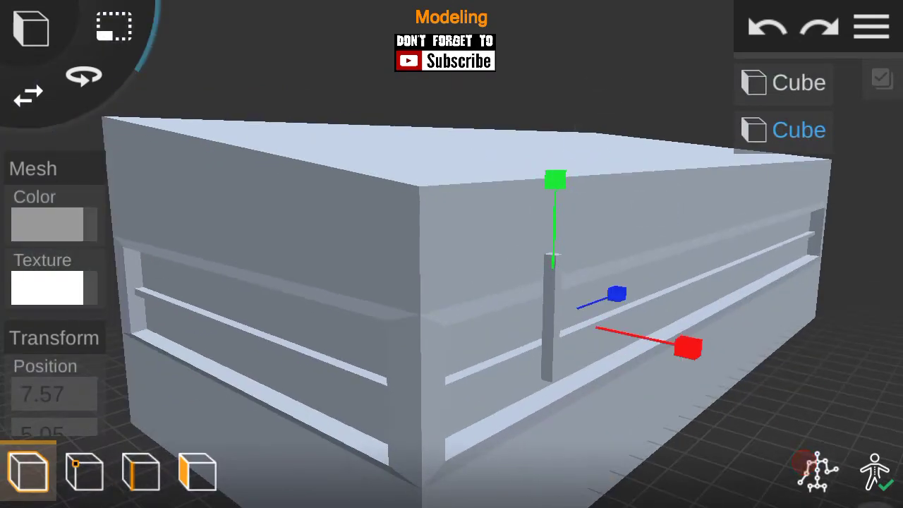
pyautogui.moveTo(797, 268); pyautogui.dragTo(843, 266)
pyautogui.moveTo(520, 259); pyautogui.dragTo(711, 289)
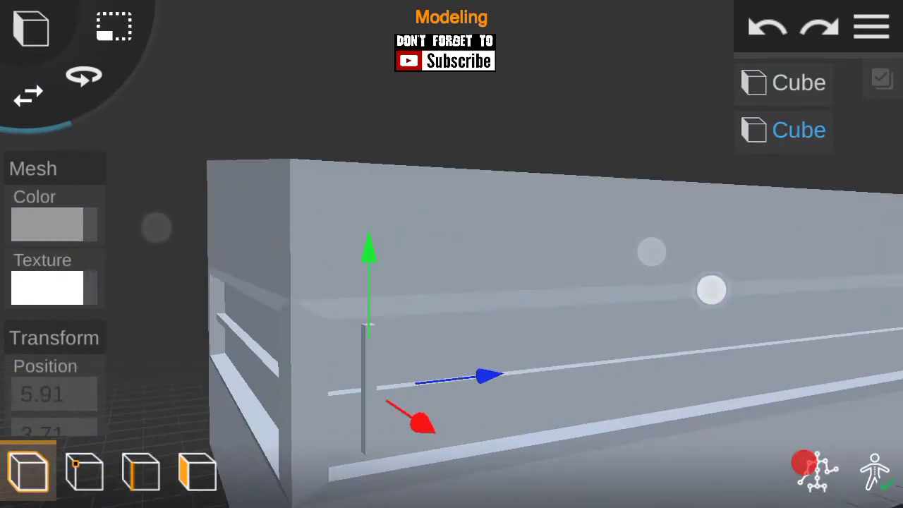
pyautogui.scroll(3, 651, 282)
pyautogui.moveTo(506, 242); pyautogui.dragTo(550, 296)
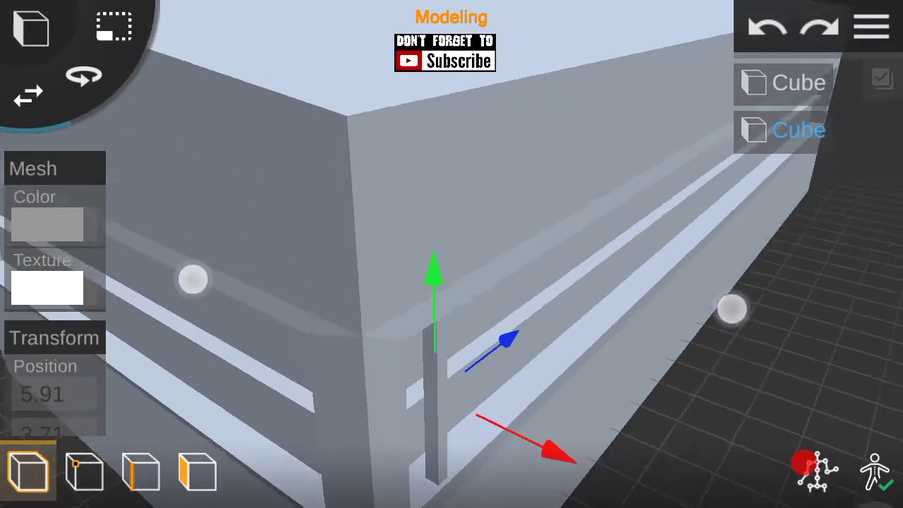
pyautogui.moveTo(731, 308); pyautogui.dragTo(599, 367)
pyautogui.moveTo(710, 354)
pyautogui.mouseDown()
pyautogui.moveTo(548, 286)
pyautogui.moveTo(618, 348)
pyautogui.mouseUp()
# Step: Duplicate the window post three times, spacing the copies along the strip
pyautogui.click(671, 354)
pyautogui.click(383, 407)
pyautogui.click(619, 348)
pyautogui.click(383, 407)
pyautogui.scroll(3, 709, 347)
pyautogui.click(725, 368)
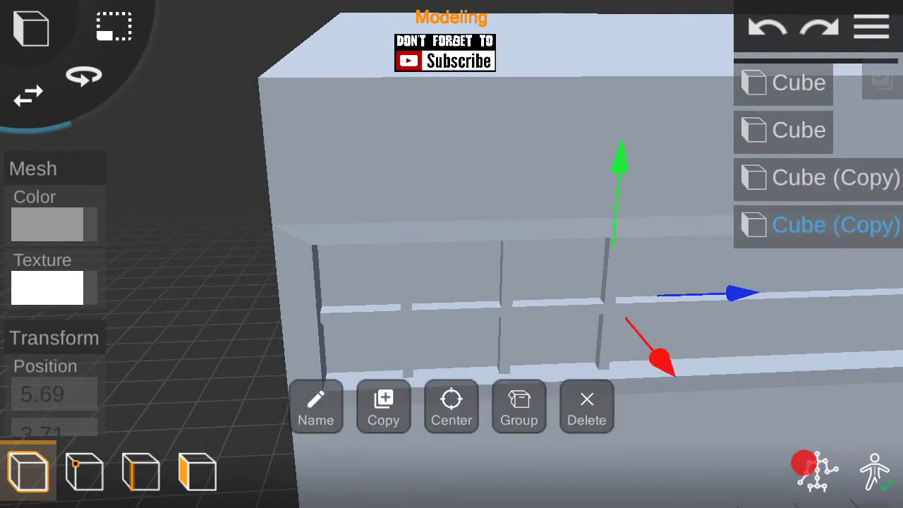
pyautogui.click(380, 403)
pyautogui.moveTo(637, 276); pyautogui.dragTo(722, 342)
# Step: Group the window posts, then copy the group and move it along the building
pyautogui.click(179, 342)
pyautogui.click(833, 273)
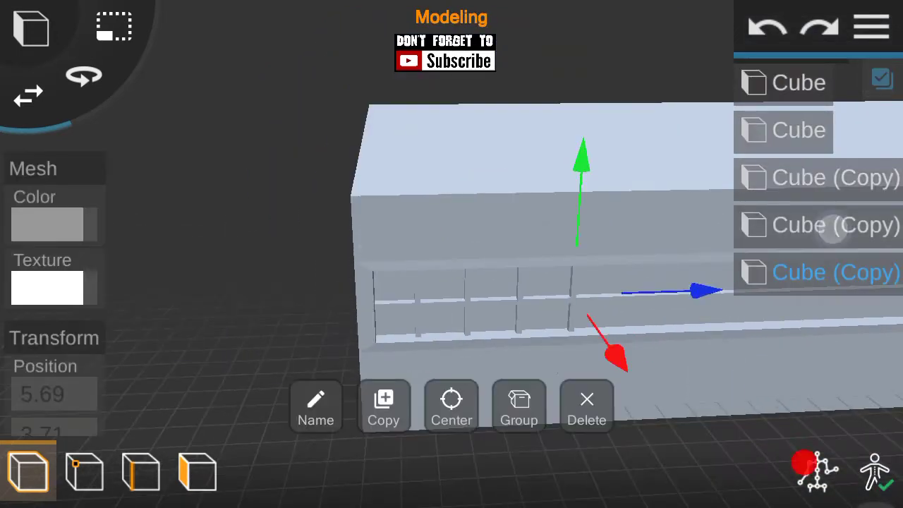
pyautogui.click(519, 406)
pyautogui.click(871, 27)
pyautogui.click(766, 234)
pyautogui.click(750, 171)
pyautogui.moveTo(729, 274); pyautogui.dragTo(718, 253)
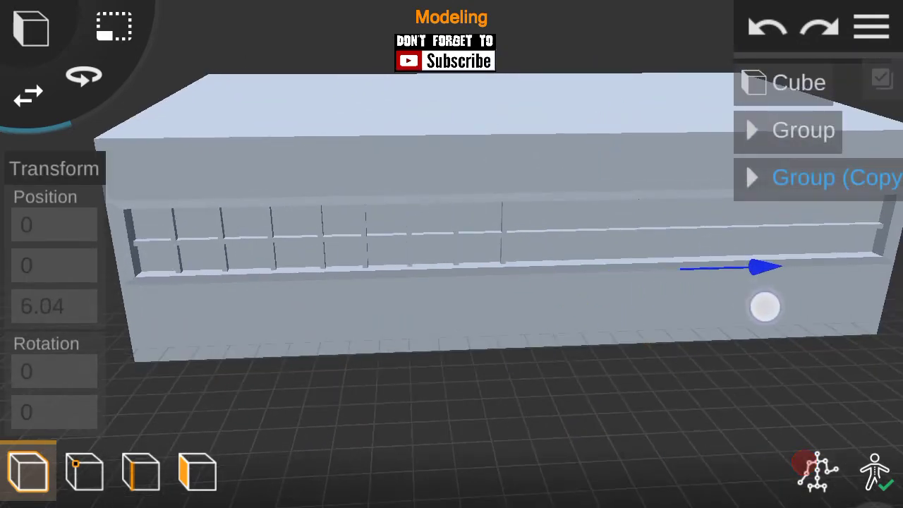
# Step: Make two more copies of the frame group, spaced further along the long side
pyautogui.click(871, 27)
pyautogui.click(872, 27)
pyautogui.click(832, 177)
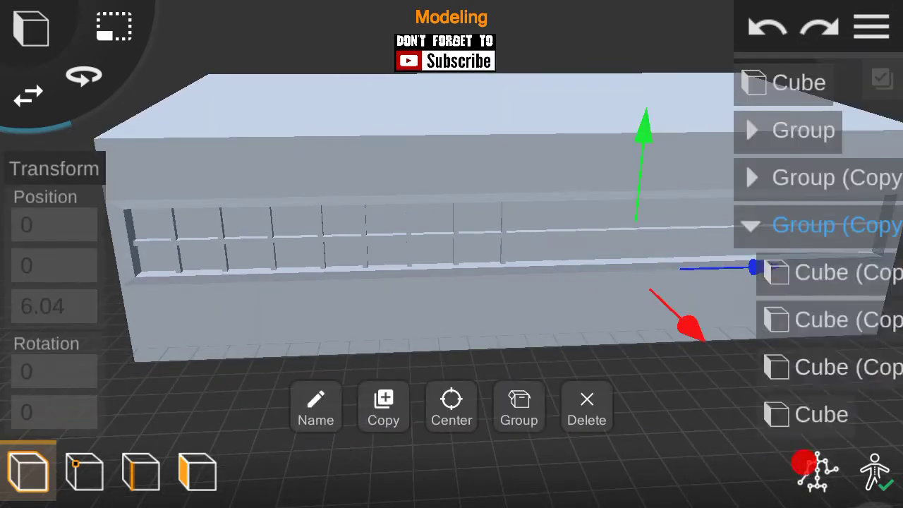
pyautogui.click(383, 407)
pyautogui.moveTo(702, 251); pyautogui.dragTo(716, 286)
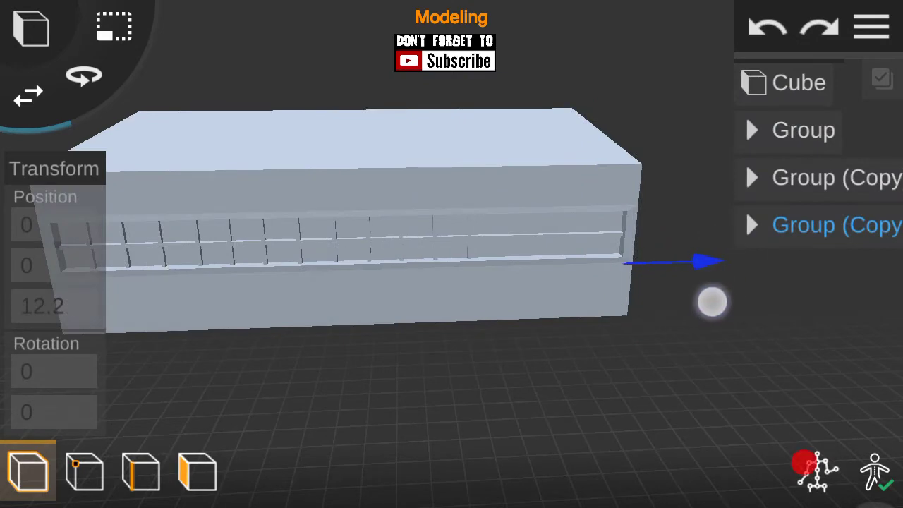
pyautogui.click(369, 414)
pyautogui.moveTo(721, 347)
pyautogui.mouseDown()
pyautogui.moveTo(753, 308)
pyautogui.moveTo(633, 316)
pyautogui.mouseUp()
# Step: Copy the window frame group and set the copy's rotation to 90 degrees
pyautogui.click(872, 27)
pyautogui.click(383, 405)
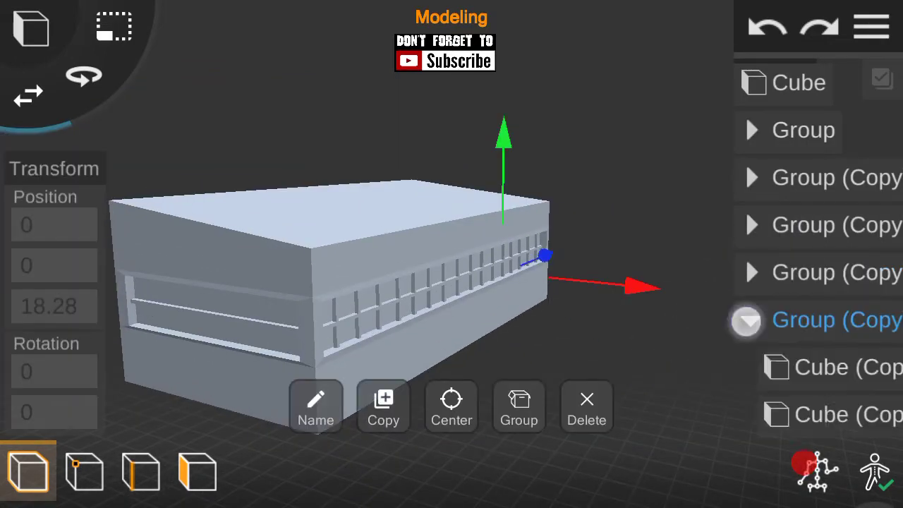
pyautogui.moveTo(545, 255); pyautogui.dragTo(374, 331)
pyautogui.click(84, 76)
pyautogui.moveTo(332, 399); pyautogui.dragTo(268, 395)
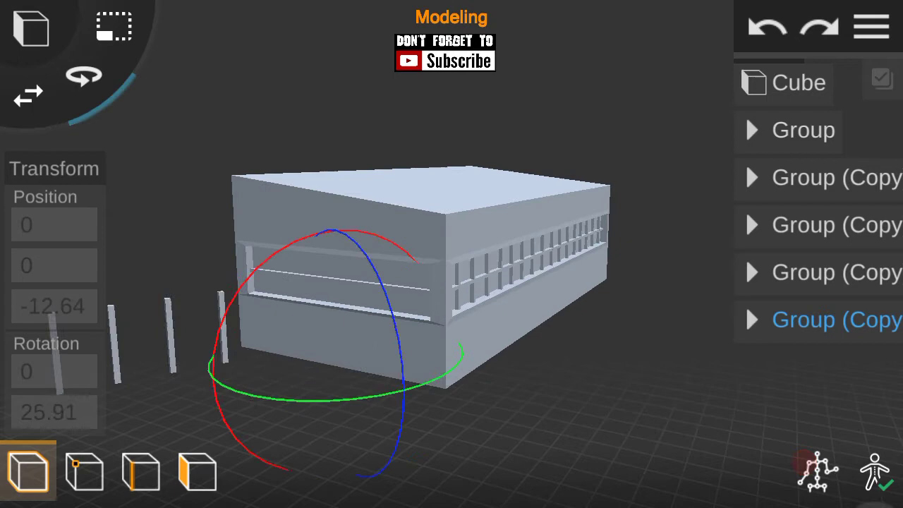
pyautogui.click(55, 412)
pyautogui.press('BackSpace')
pyautogui.press('BackSpace')
pyautogui.press('BackSpace')
pyautogui.press('BackSpace')
pyautogui.write('90')
pyautogui.click(773, 228)
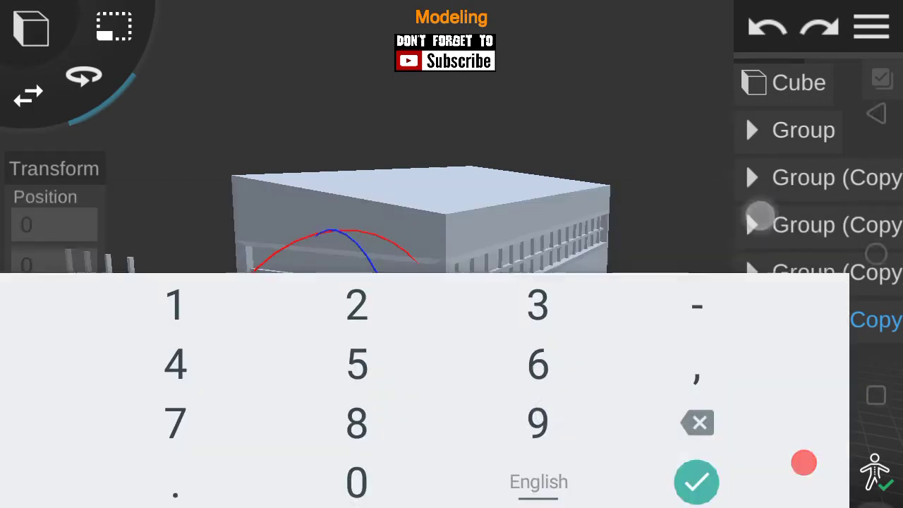
# Step: Move the rotated frame copy onto the building's short end wall
pyautogui.moveTo(730, 292); pyautogui.dragTo(655, 390)
pyautogui.moveTo(689, 299)
pyautogui.mouseDown()
pyautogui.moveTo(486, 379)
pyautogui.moveTo(582, 374)
pyautogui.mouseUp()
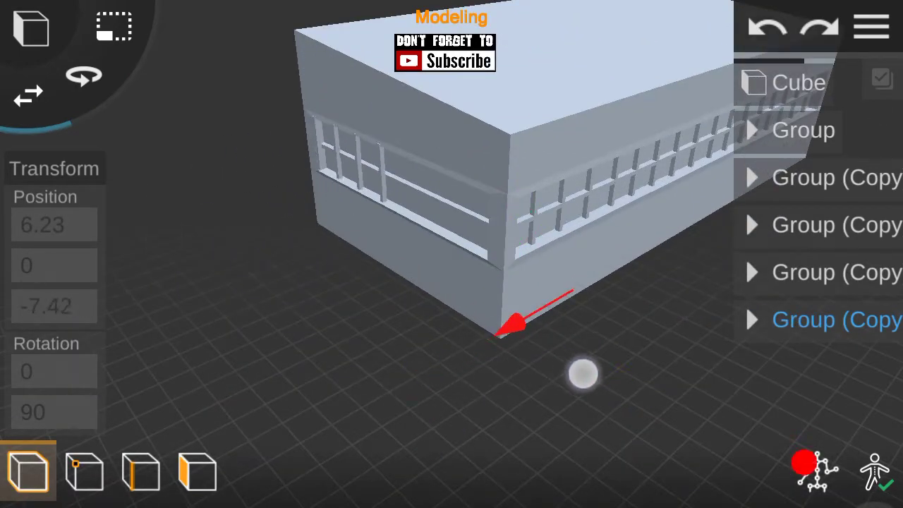
pyautogui.moveTo(700, 372)
pyautogui.mouseDown()
pyautogui.moveTo(620, 276)
pyautogui.moveTo(710, 314)
pyautogui.moveTo(652, 302)
pyautogui.mouseUp()
pyautogui.click(744, 320)
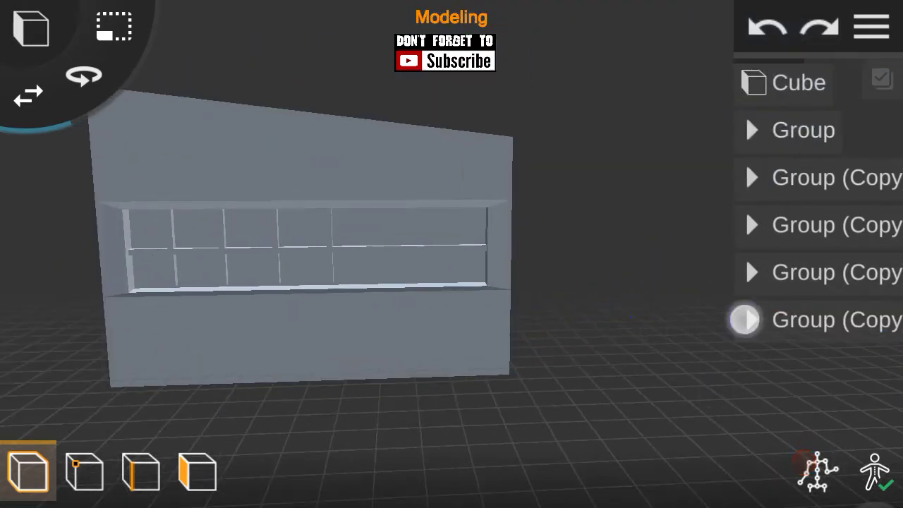
# Step: Duplicate the end-wall divider cubes and set the first copy's Y rotation to 90
pyautogui.click(833, 332)
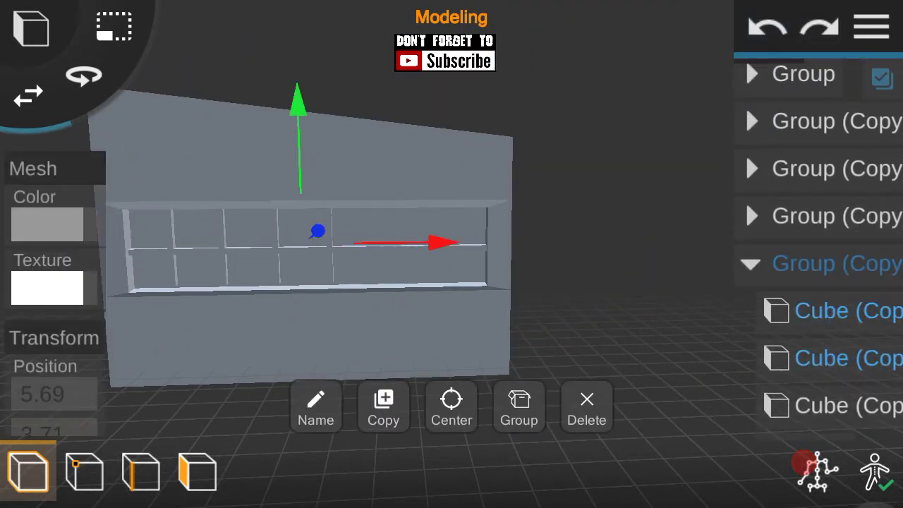
pyautogui.click(383, 406)
pyautogui.click(808, 365)
pyautogui.moveTo(635, 233)
pyautogui.mouseDown()
pyautogui.moveTo(605, 155)
pyautogui.moveTo(580, 217)
pyautogui.mouseUp()
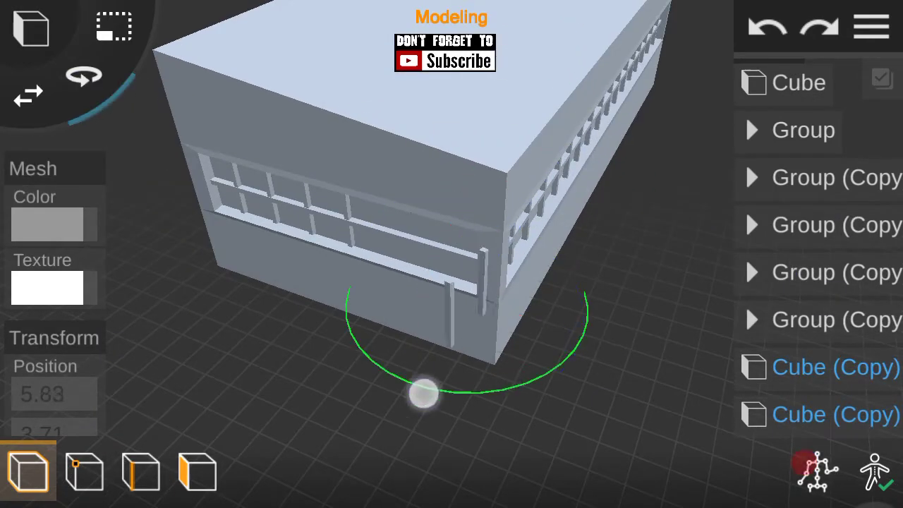
pyautogui.moveTo(137, 345); pyautogui.dragTo(20, 222)
pyautogui.click(42, 352)
pyautogui.press('BackSpace')
pyautogui.press('BackSpace')
pyautogui.press('BackSpace')
pyautogui.press('BackSpace')
pyautogui.write('90')
pyautogui.press('Return')
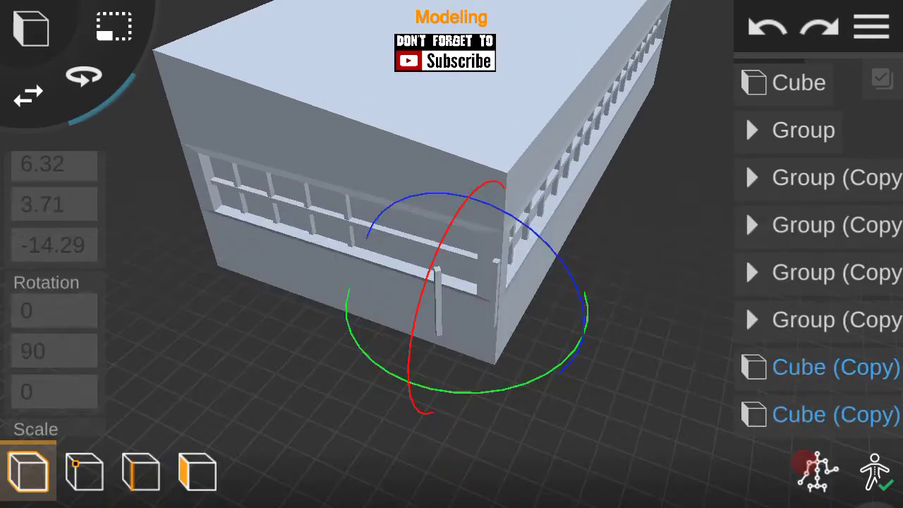
# Step: Set the second copied divider's Y rotation to 90 as well
pyautogui.click(808, 366)
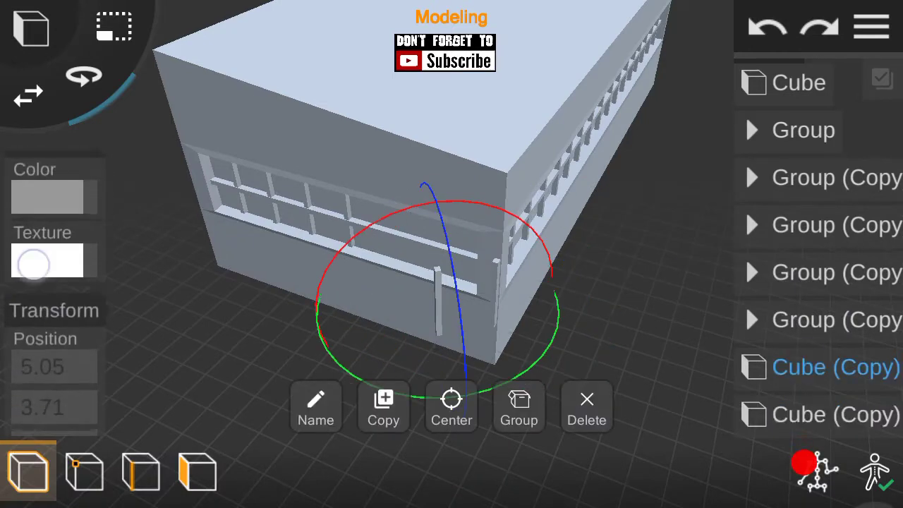
pyautogui.moveTo(57, 423); pyautogui.dragTo(60, 326)
pyautogui.click(60, 326)
pyautogui.press('BackSpace')
pyautogui.press('BackSpace')
pyautogui.press('BackSpace')
pyautogui.press('BackSpace')
pyautogui.press('BackSpace')
pyautogui.write('90')
pyautogui.click(775, 226)
pyautogui.moveTo(621, 239)
pyautogui.mouseDown()
pyautogui.moveTo(783, 238)
pyautogui.moveTo(645, 336)
pyautogui.mouseUp()
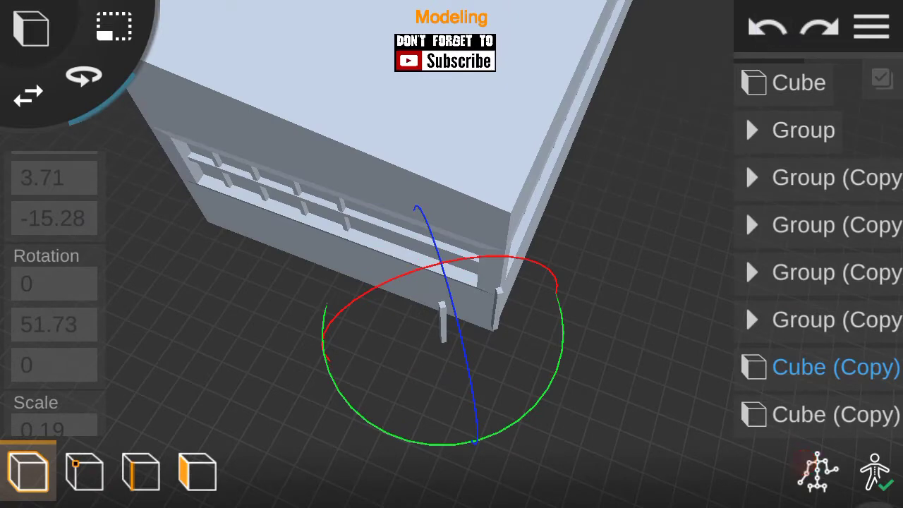
# Step: Group the two copied dividers, rotate the group 90, and move it to the far end wall
pyautogui.click(881, 79)
pyautogui.click(836, 414)
pyautogui.click(517, 411)
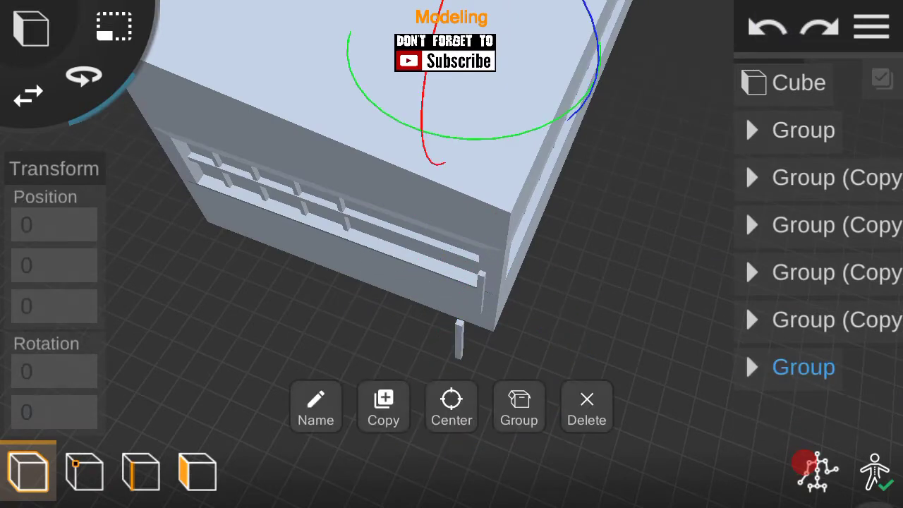
pyautogui.moveTo(395, 232); pyautogui.dragTo(496, 198)
pyautogui.click(54, 412)
pyautogui.write('90')
pyautogui.click(773, 226)
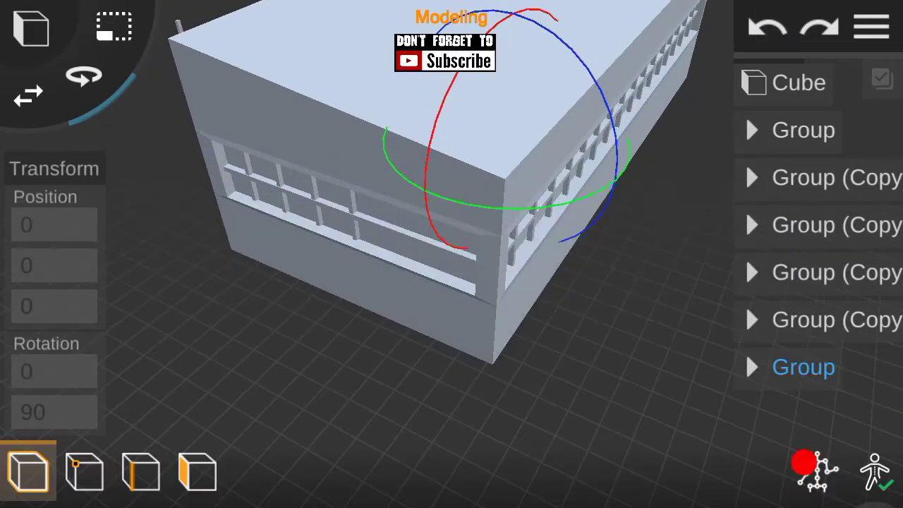
pyautogui.moveTo(687, 355)
pyautogui.mouseDown()
pyautogui.moveTo(484, 359)
pyautogui.moveTo(759, 391)
pyautogui.mouseUp()
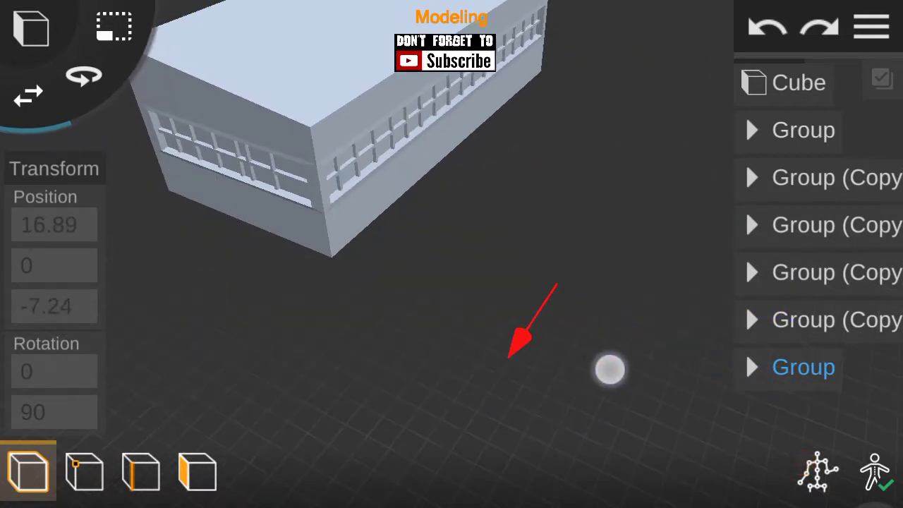
pyautogui.scroll(5, 395, 290)
# Step: Nudge a window frame piece slightly and bring the end wall into frontal view
pyautogui.click(423, 317)
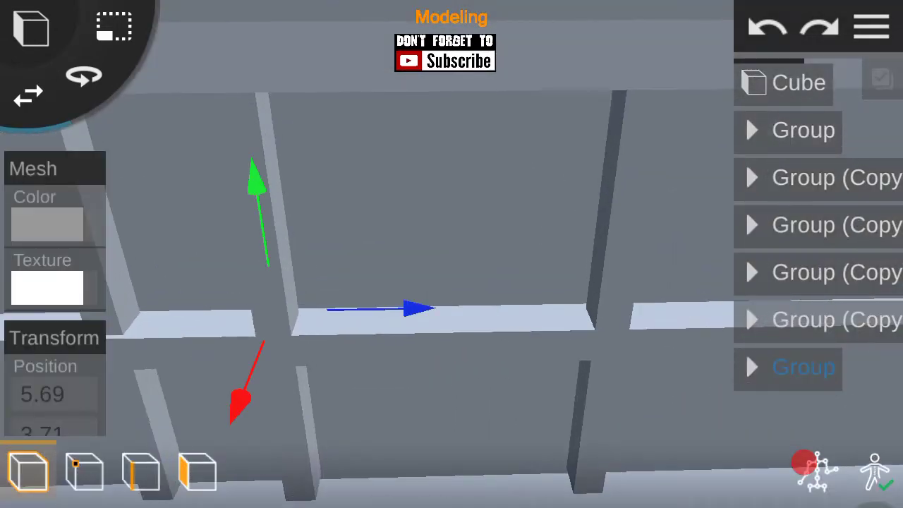
pyautogui.moveTo(811, 339); pyautogui.dragTo(715, 343)
pyautogui.moveTo(413, 208)
pyautogui.mouseDown()
pyautogui.moveTo(352, 261)
pyautogui.moveTo(314, 272)
pyautogui.mouseUp()
pyautogui.moveTo(712, 310)
pyautogui.mouseDown()
pyautogui.moveTo(703, 302)
pyautogui.moveTo(740, 175)
pyautogui.mouseUp()
pyautogui.moveTo(292, 280)
pyautogui.mouseDown()
pyautogui.moveTo(235, 254)
pyautogui.moveTo(135, 380)
pyautogui.mouseUp()
pyautogui.scroll(-3, 328, 306)
pyautogui.moveTo(758, 278); pyautogui.dragTo(798, 258)
pyautogui.moveTo(103, 278)
pyautogui.mouseDown()
pyautogui.moveTo(258, 407)
pyautogui.moveTo(528, 345)
pyautogui.mouseUp()
pyautogui.moveTo(725, 419); pyautogui.dragTo(699, 332)
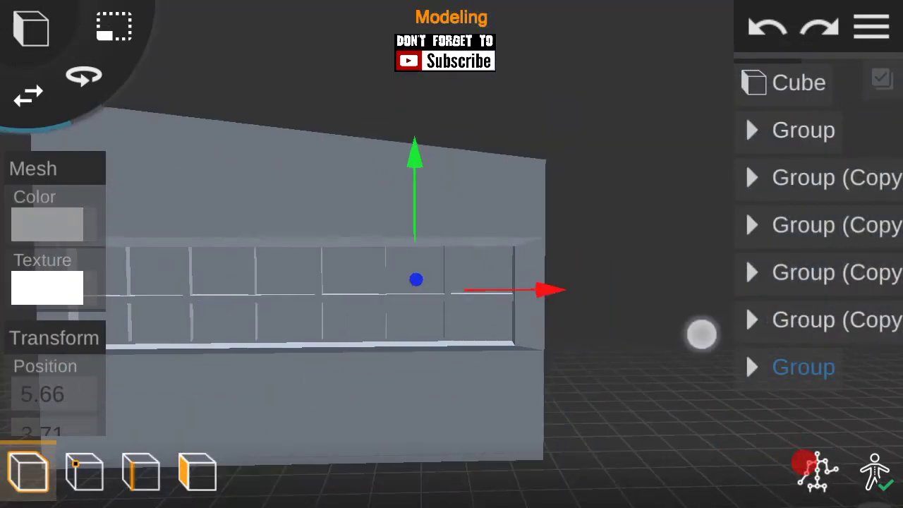
# Step: Raise the end-wall window frame group slightly and group it with the dividers
pyautogui.click(832, 319)
pyautogui.moveTo(683, 254); pyautogui.dragTo(683, 229)
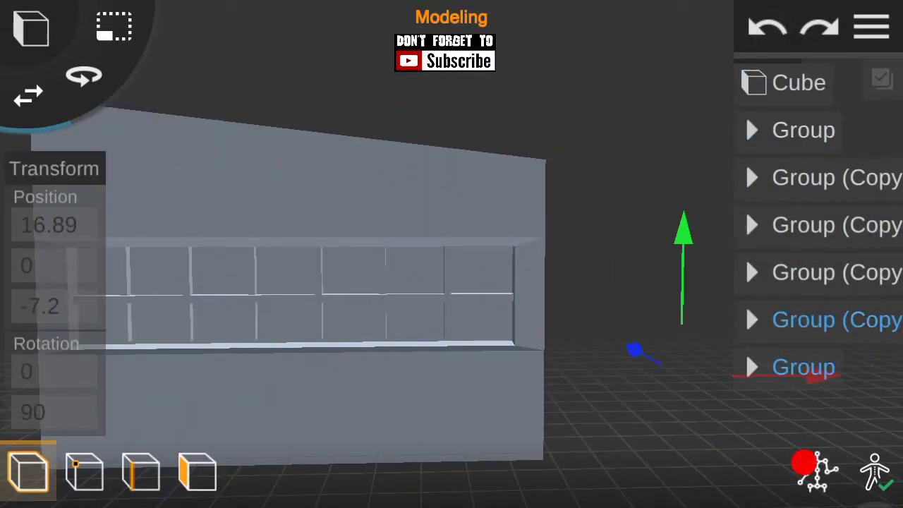
pyautogui.click(881, 79)
pyautogui.click(519, 406)
# Step: Rename the new combined group to Group2
pyautogui.click(315, 406)
pyautogui.click(221, 244)
pyautogui.write('2')
pyautogui.click(776, 111)
pyautogui.click(614, 320)
pyautogui.click(872, 26)
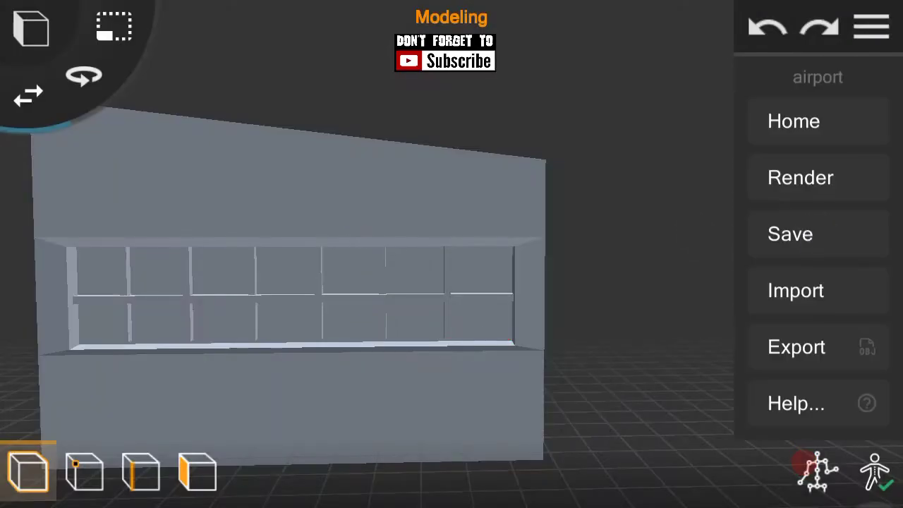
pyautogui.click(871, 27)
pyautogui.scroll(3, 462, 351)
pyautogui.click(809, 319)
pyautogui.click(323, 198)
# Step: Lower Group2 and push it into the end wall surface
pyautogui.moveTo(688, 275)
pyautogui.mouseDown()
pyautogui.moveTo(572, 256)
pyautogui.moveTo(572, 292)
pyautogui.moveTo(590, 148)
pyautogui.mouseUp()
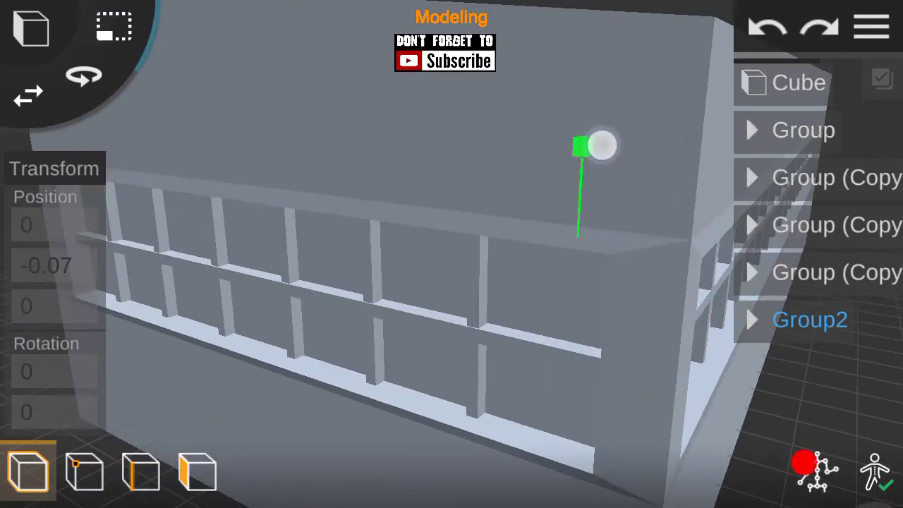
pyautogui.moveTo(635, 122)
pyautogui.mouseDown()
pyautogui.moveTo(637, 214)
pyautogui.moveTo(648, 196)
pyautogui.mouseUp()
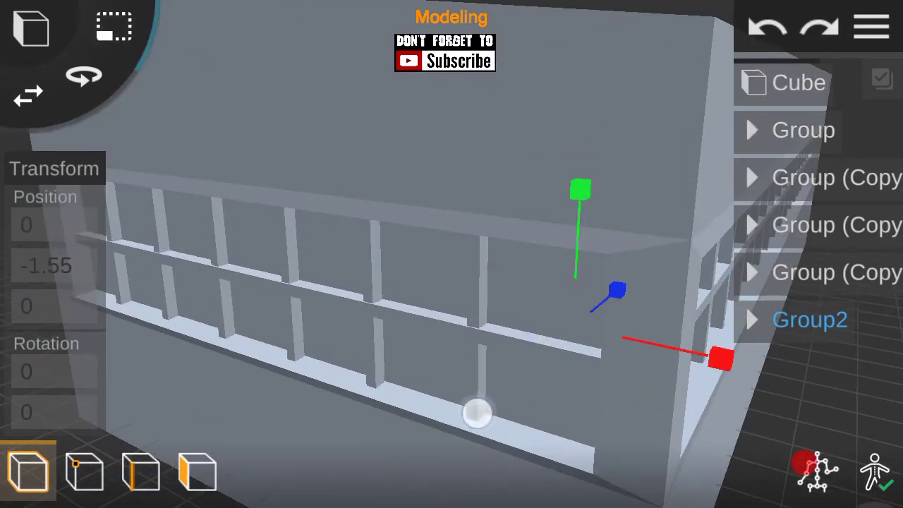
pyautogui.moveTo(460, 411); pyautogui.dragTo(681, 298)
pyautogui.moveTo(423, 302)
pyautogui.mouseDown()
pyautogui.moveTo(661, 225)
pyautogui.moveTo(609, 357)
pyautogui.mouseUp()
pyautogui.moveTo(423, 303)
pyautogui.mouseDown()
pyautogui.moveTo(527, 239)
pyautogui.moveTo(551, 274)
pyautogui.moveTo(663, 302)
pyautogui.moveTo(695, 322)
pyautogui.mouseUp()
pyautogui.moveTo(671, 194)
pyautogui.mouseDown()
pyautogui.moveTo(670, 350)
pyautogui.moveTo(621, 395)
pyautogui.mouseUp()
# Step: Duplicate Group2 and carry the copy to the building's opposite end
pyautogui.click(378, 403)
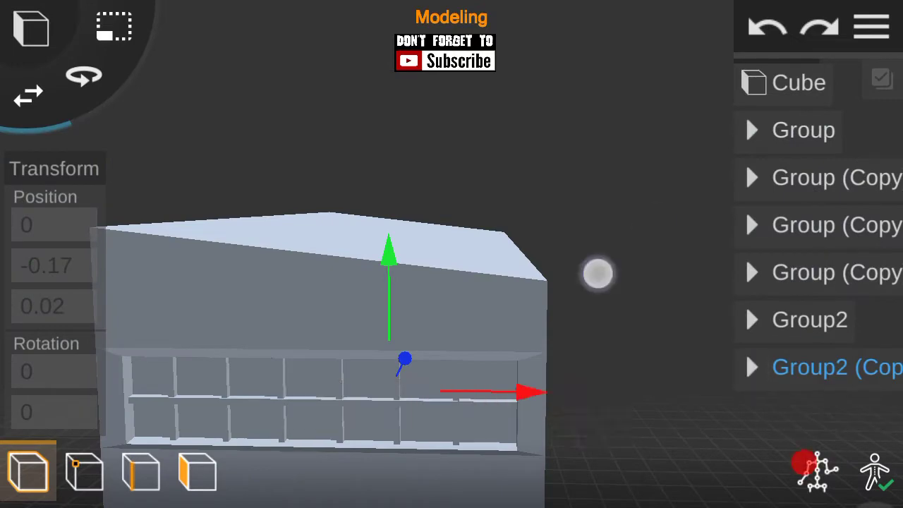
pyautogui.moveTo(598, 273); pyautogui.dragTo(533, 461)
pyautogui.moveTo(534, 268); pyautogui.dragTo(601, 238)
pyautogui.moveTo(649, 357)
pyautogui.mouseDown()
pyautogui.moveTo(695, 346)
pyautogui.moveTo(788, 376)
pyautogui.mouseUp()
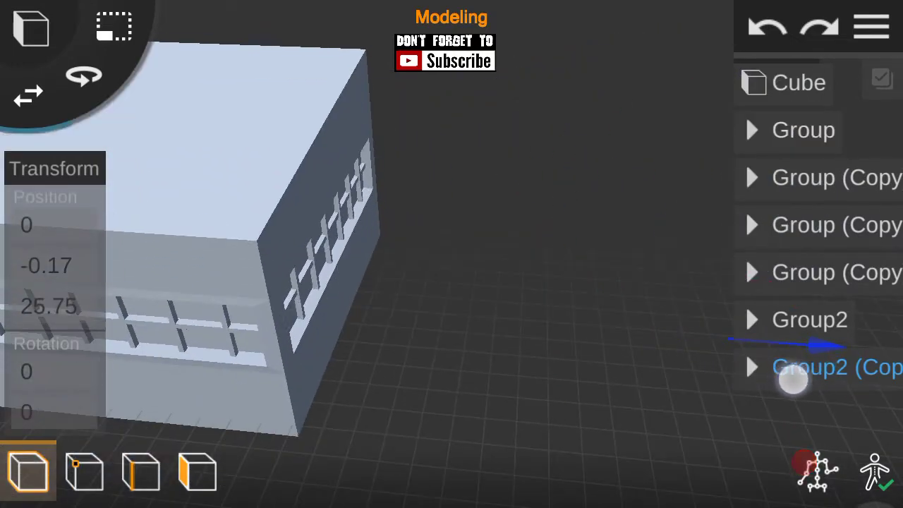
pyautogui.moveTo(705, 332)
pyautogui.mouseDown()
pyautogui.moveTo(625, 280)
pyautogui.moveTo(538, 367)
pyautogui.moveTo(674, 259)
pyautogui.moveTo(685, 264)
pyautogui.moveTo(682, 278)
pyautogui.mouseUp()
pyautogui.click(67, 307)
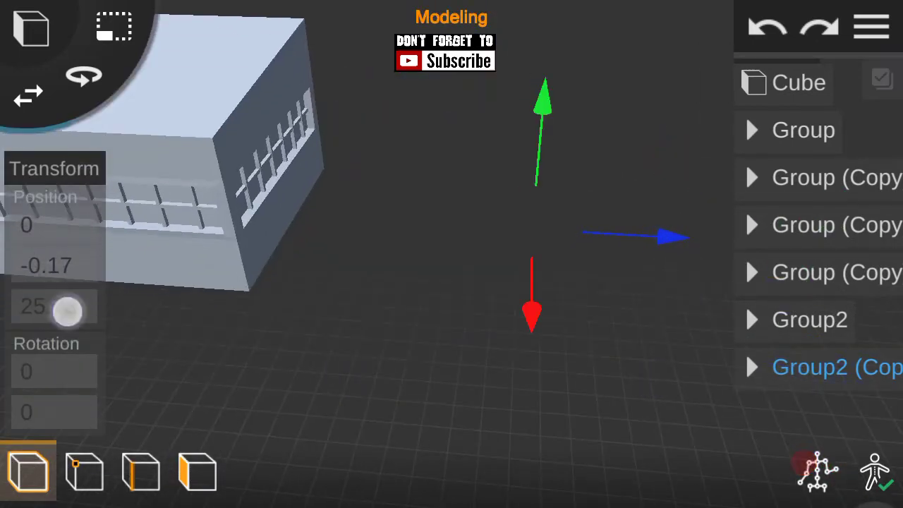
pyautogui.click(362, 229)
# Step: Set the Group2 copy's Z position to 25.69
pyautogui.write('.69')
pyautogui.click(696, 481)
pyautogui.scroll(2, 475, 379)
pyautogui.click(872, 27)
# Step: Select all frame groups, group them, and name the group 'dividers frame'
pyautogui.click(884, 81)
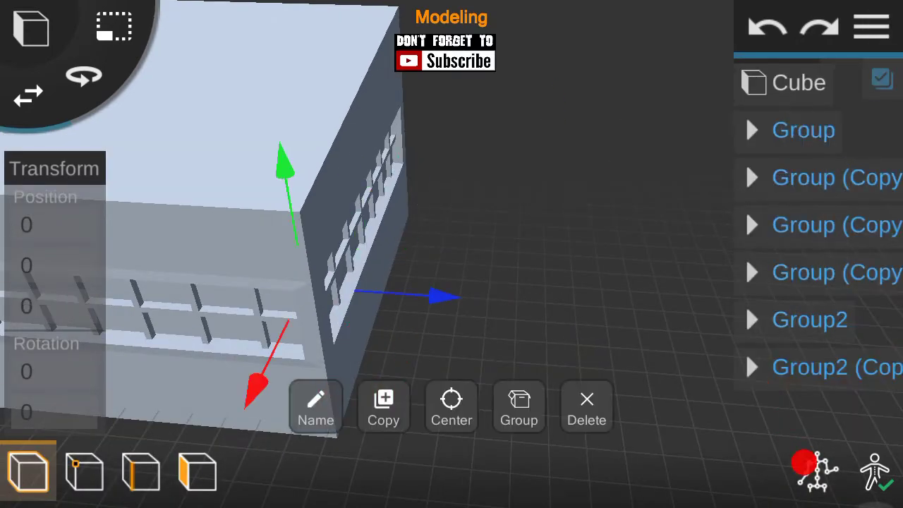
pyautogui.click(519, 408)
pyautogui.click(316, 402)
pyautogui.write('dividers fram')
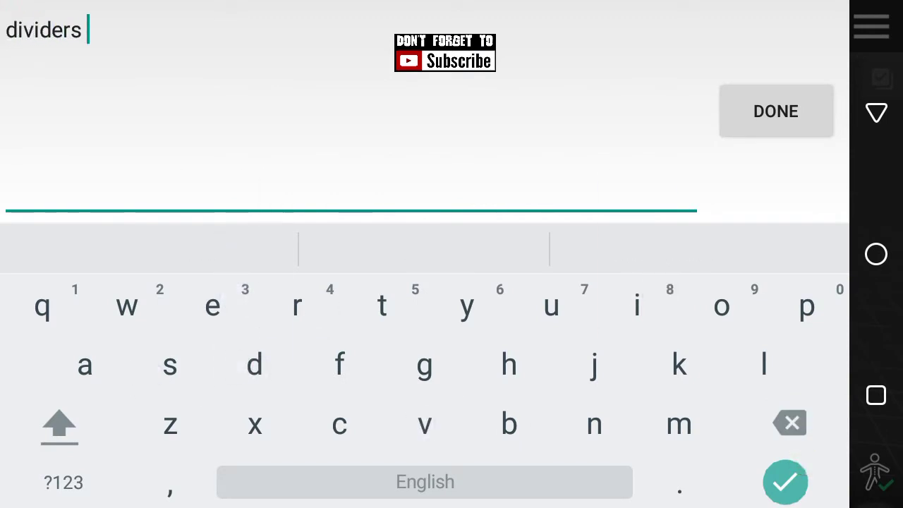
pyautogui.write('e')
pyautogui.click(785, 482)
pyautogui.click(633, 318)
pyautogui.click(871, 27)
pyautogui.moveTo(583, 265)
pyautogui.mouseDown()
pyautogui.moveTo(586, 241)
pyautogui.moveTo(772, 343)
pyautogui.moveTo(710, 283)
pyautogui.mouseUp()
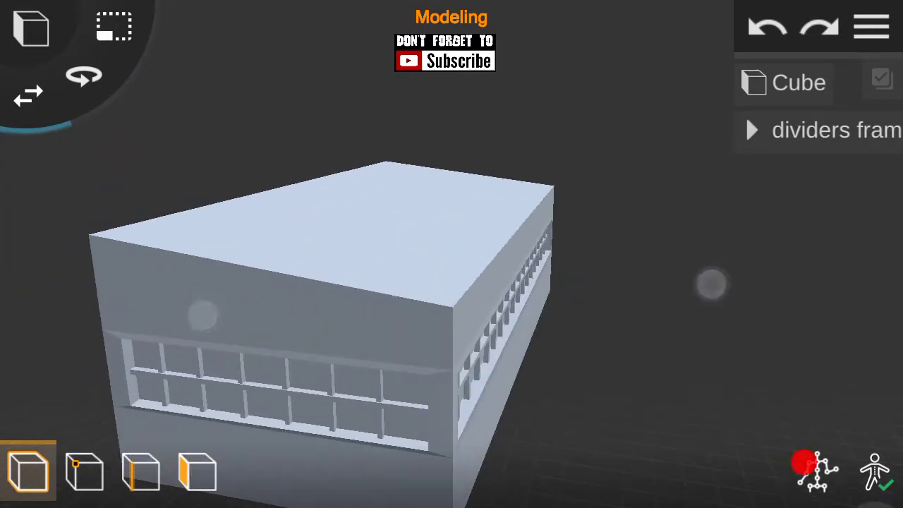
# Step: Enlarge the terminal's top face into a wide overhanging roof
pyautogui.click(197, 471)
pyautogui.moveTo(663, 327); pyautogui.dragTo(748, 279)
pyautogui.moveTo(670, 300)
pyautogui.mouseDown()
pyautogui.moveTo(826, 317)
pyautogui.moveTo(548, 346)
pyautogui.moveTo(555, 386)
pyautogui.moveTo(731, 310)
pyautogui.mouseUp()
pyautogui.moveTo(540, 323); pyautogui.dragTo(583, 304)
pyautogui.moveTo(515, 169)
pyautogui.mouseDown()
pyautogui.moveTo(538, 139)
pyautogui.moveTo(443, 126)
pyautogui.mouseUp()
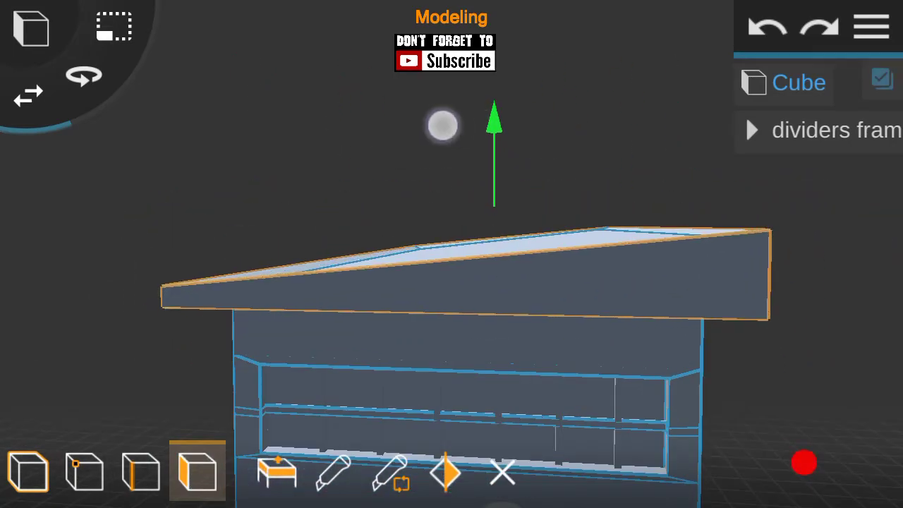
pyautogui.moveTo(635, 338)
pyautogui.mouseDown()
pyautogui.moveTo(820, 325)
pyautogui.moveTo(776, 332)
pyautogui.mouseUp()
# Step: Revert an accidental upward move of the roof's top face with Undo
pyautogui.click(28, 471)
pyautogui.moveTo(670, 304); pyautogui.dragTo(663, 354)
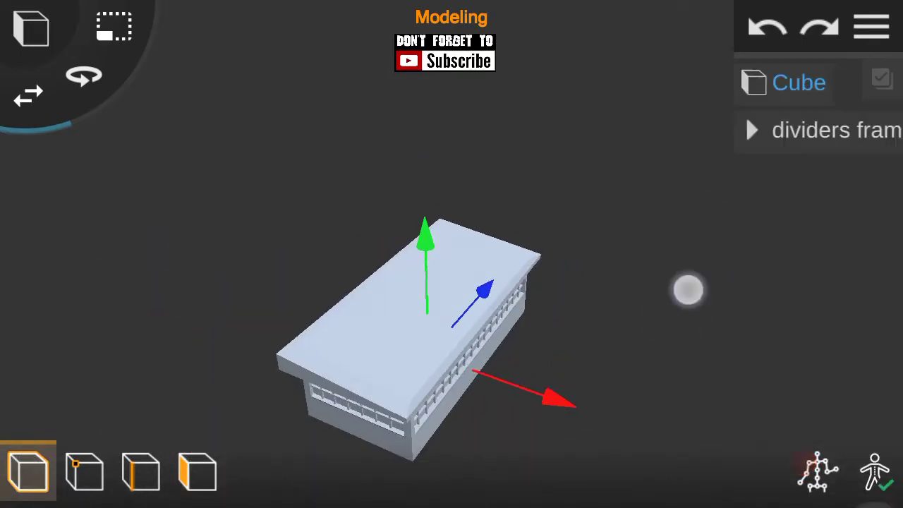
pyautogui.scroll(5, 433, 222)
pyautogui.click(198, 471)
pyautogui.click(304, 180)
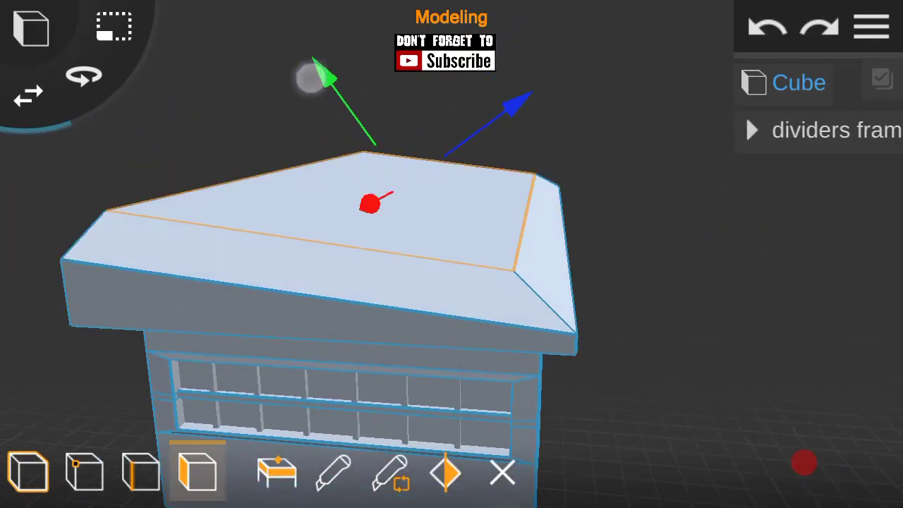
pyautogui.moveTo(715, 127); pyautogui.dragTo(715, 167)
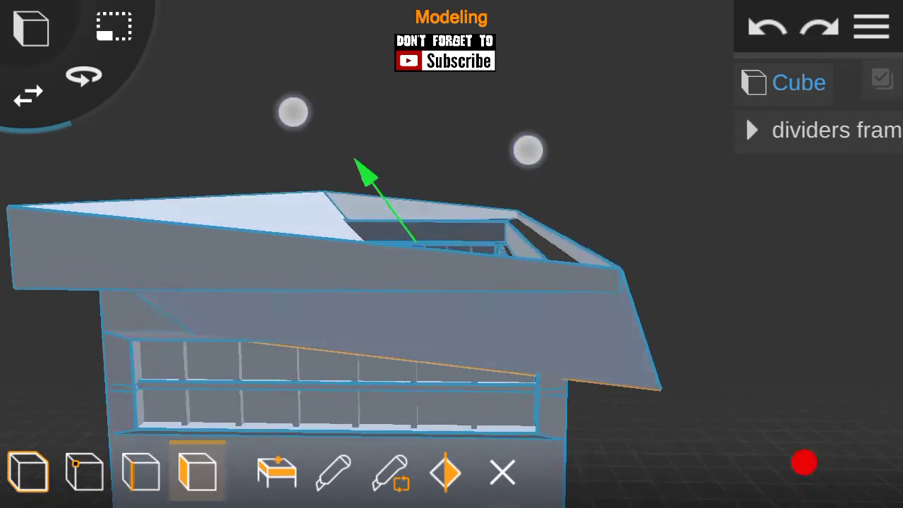
pyautogui.scroll(3, 398, 148)
pyautogui.click(766, 24)
# Step: Return to object mode and add a Cylinder primitive to the scene
pyautogui.click(25, 471)
pyautogui.click(871, 27)
pyautogui.click(717, 268)
pyautogui.click(31, 28)
pyautogui.click(41, 198)
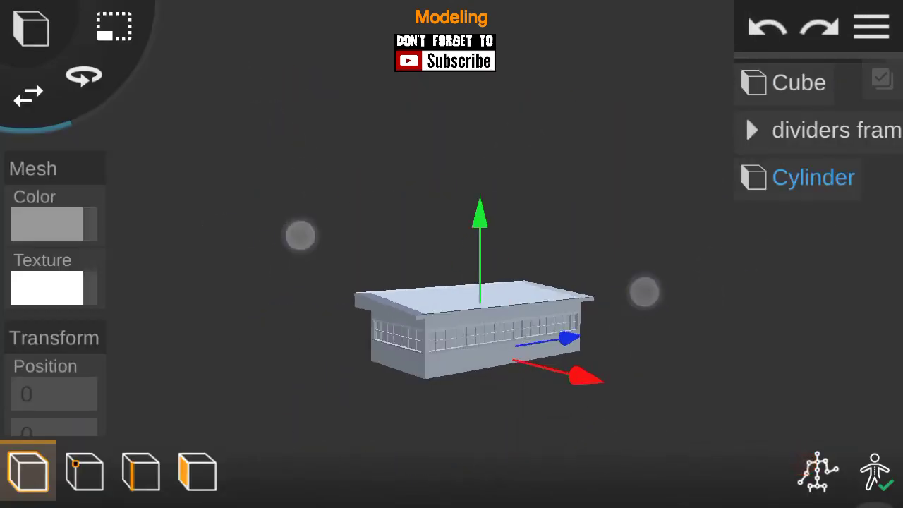
# Step: Scale the cylinder to 9.89 × 1 × 9.9 to form a flat disc
pyautogui.moveTo(529, 402); pyautogui.dragTo(486, 304)
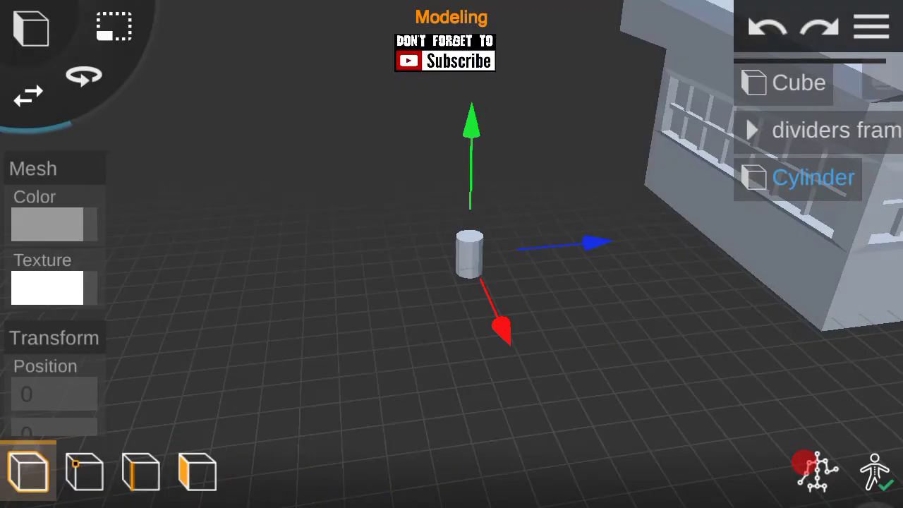
pyautogui.moveTo(54, 409); pyautogui.dragTo(54, 212)
pyautogui.click(54, 362)
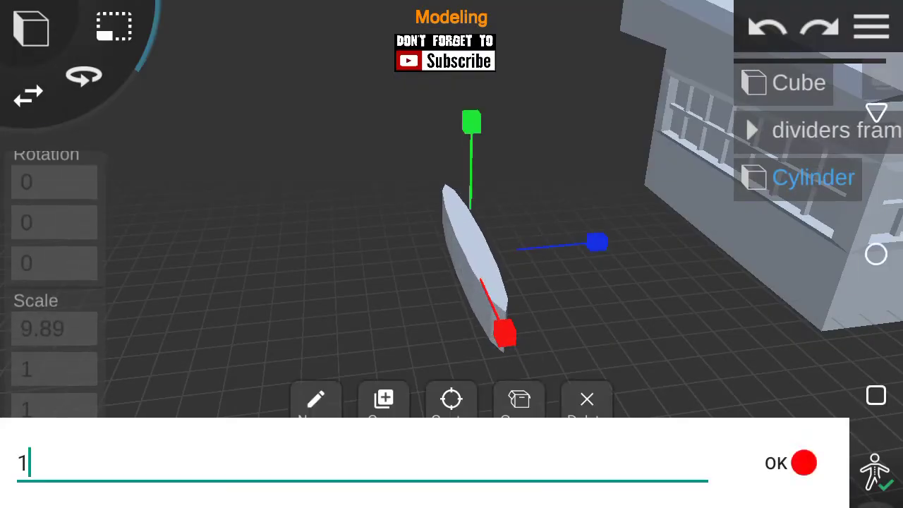
pyautogui.write('9')
pyautogui.press('BackSpace')
pyautogui.write('9')
pyautogui.press('Return')
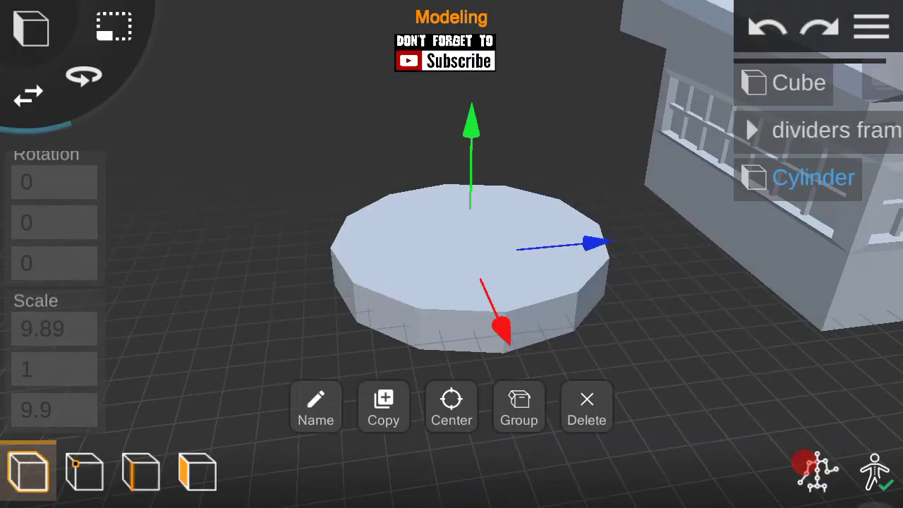
pyautogui.click(198, 472)
pyautogui.scroll(3, 432, 299)
pyautogui.moveTo(614, 155); pyautogui.dragTo(621, 206)
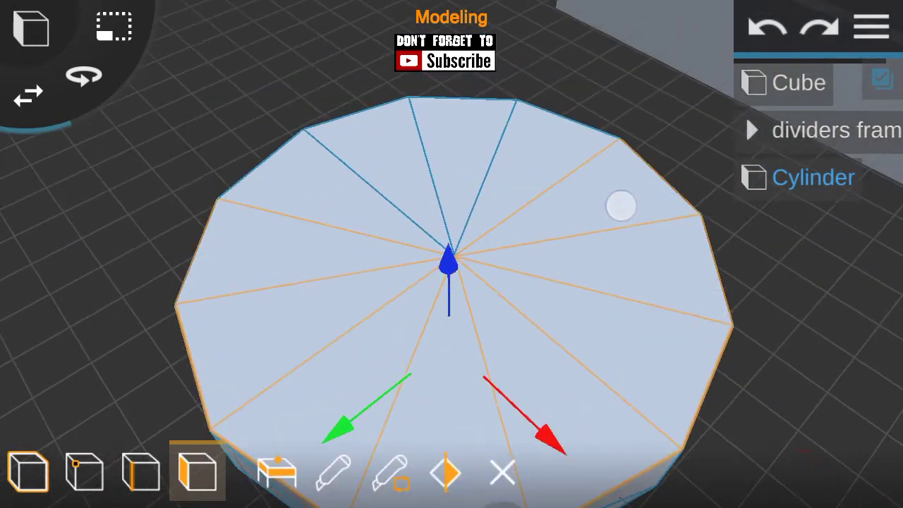
# Step: Extrude the disc's top face upward into a tall column beside the terminal
pyautogui.scroll(-3, 452, 254)
pyautogui.moveTo(520, 192); pyautogui.dragTo(587, 71)
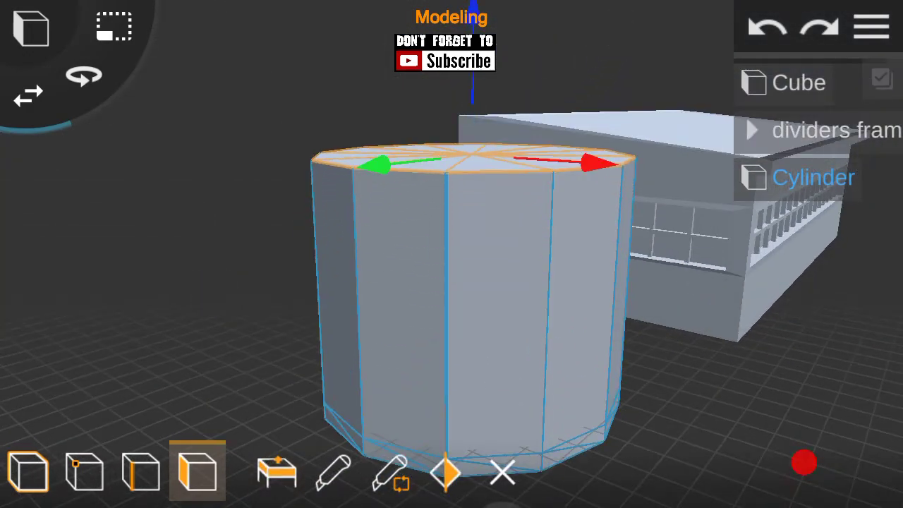
pyautogui.moveTo(218, 328); pyautogui.dragTo(225, 343)
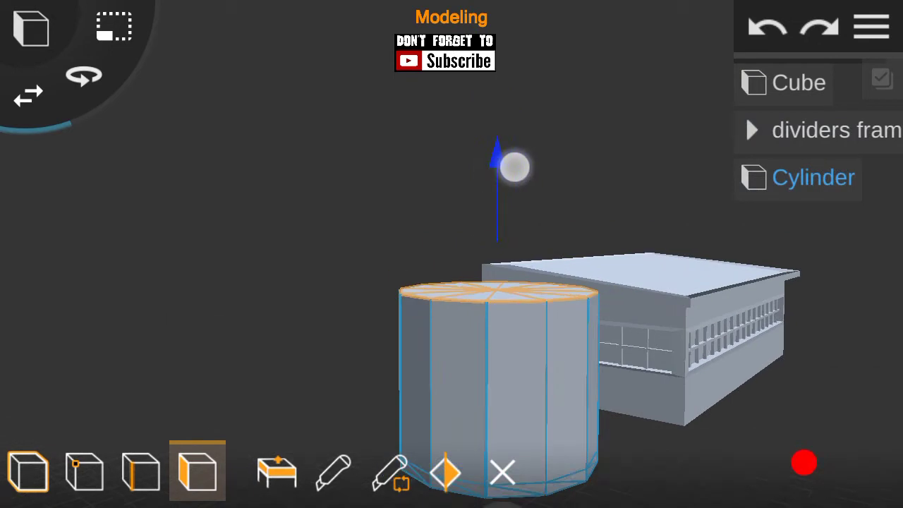
pyautogui.moveTo(545, 134)
pyautogui.mouseDown()
pyautogui.moveTo(711, 219)
pyautogui.moveTo(667, 205)
pyautogui.mouseUp()
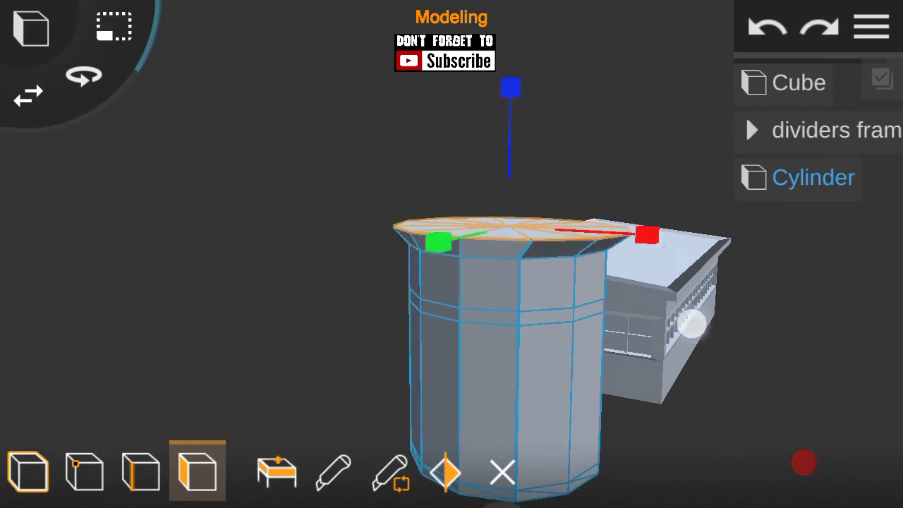
pyautogui.moveTo(403, 286)
pyautogui.mouseDown()
pyautogui.moveTo(599, 435)
pyautogui.moveTo(718, 385)
pyautogui.moveTo(726, 315)
pyautogui.moveTo(476, 143)
pyautogui.moveTo(584, 318)
pyautogui.moveTo(707, 348)
pyautogui.mouseUp()
pyautogui.moveTo(259, 154)
pyautogui.mouseDown()
pyautogui.moveTo(337, 201)
pyautogui.moveTo(518, 261)
pyautogui.moveTo(688, 189)
pyautogui.moveTo(804, 462)
pyautogui.mouseUp()
pyautogui.moveTo(424, 176)
pyautogui.mouseDown()
pyautogui.moveTo(447, 119)
pyautogui.moveTo(611, 260)
pyautogui.moveTo(515, 156)
pyautogui.moveTo(555, 136)
pyautogui.mouseUp()
# Step: Extrude the column's top face again to start the wider tank
pyautogui.scroll(-5, 430, 281)
pyautogui.scroll(5, 507, 115)
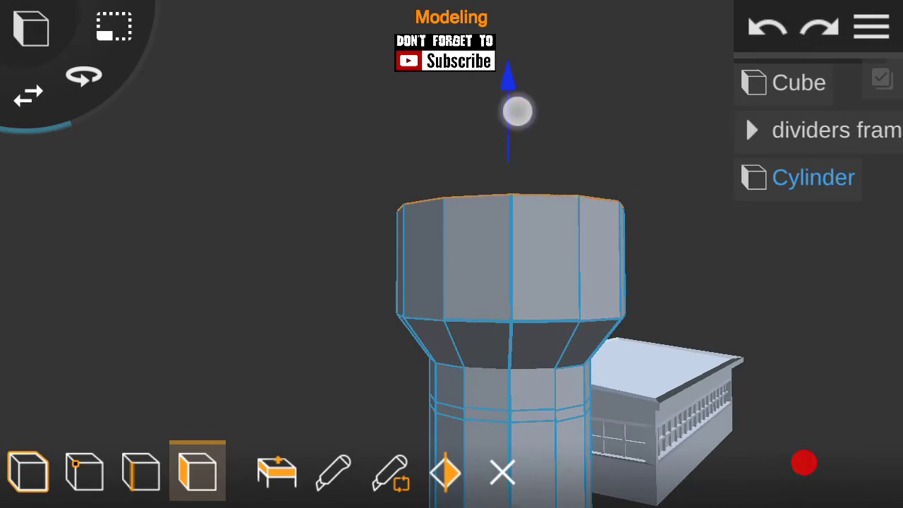
pyautogui.moveTo(566, 89)
pyautogui.mouseDown()
pyautogui.moveTo(658, 336)
pyautogui.moveTo(722, 333)
pyautogui.mouseUp()
pyautogui.moveTo(216, 174)
pyautogui.mouseDown()
pyautogui.moveTo(353, 343)
pyautogui.moveTo(840, 352)
pyautogui.mouseUp()
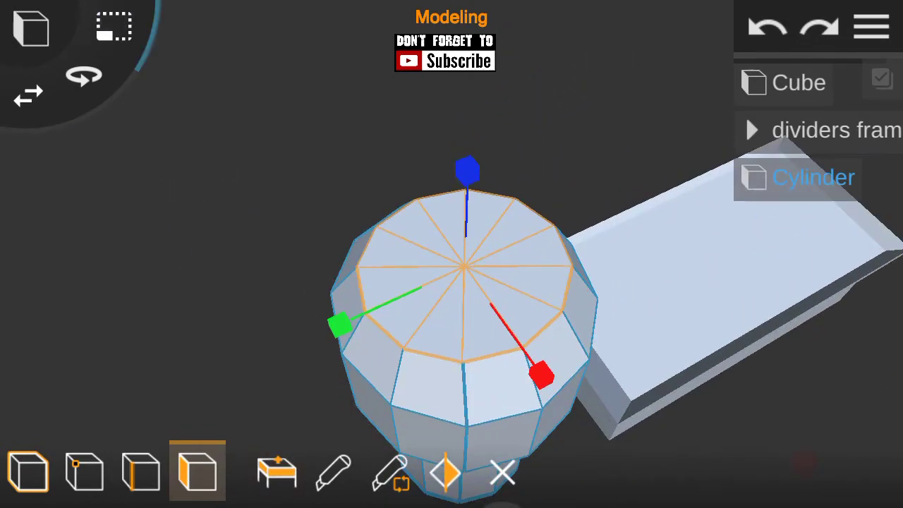
pyautogui.moveTo(558, 299); pyautogui.dragTo(693, 131)
pyautogui.moveTo(347, 302)
pyautogui.mouseDown()
pyautogui.moveTo(600, 321)
pyautogui.moveTo(722, 343)
pyautogui.mouseUp()
pyautogui.click(277, 471)
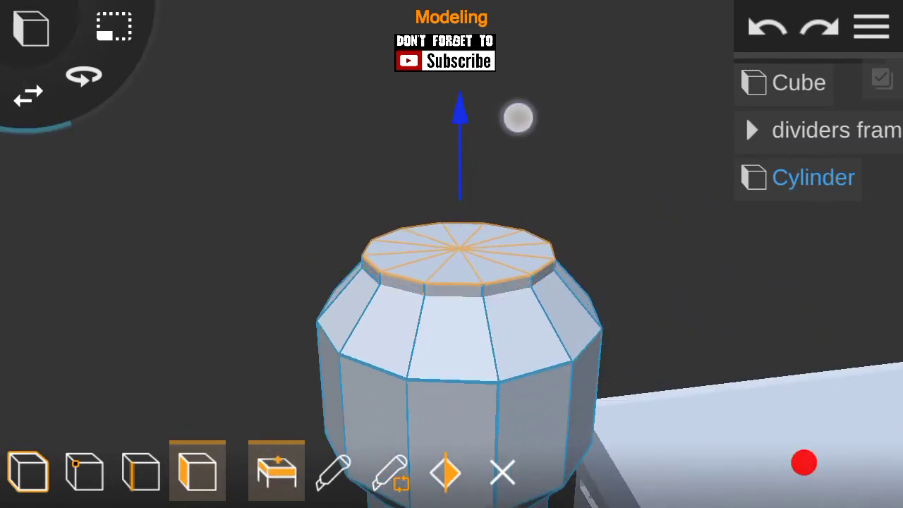
# Step: Widen the tower's raised top face into a stepped ring
pyautogui.moveTo(306, 259)
pyautogui.mouseDown()
pyautogui.moveTo(747, 290)
pyautogui.moveTo(543, 302)
pyautogui.mouseUp()
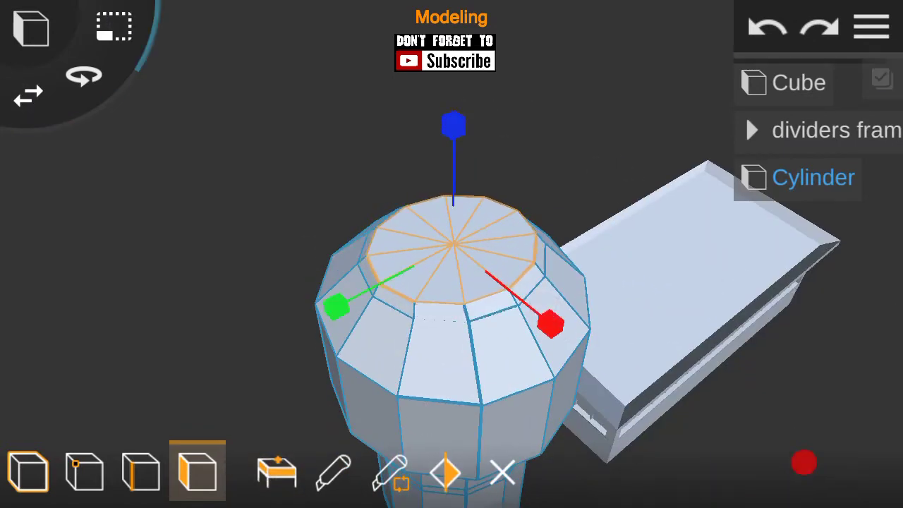
pyautogui.scroll(3, 434, 224)
pyautogui.moveTo(508, 164)
pyautogui.mouseDown()
pyautogui.moveTo(659, 259)
pyautogui.moveTo(707, 276)
pyautogui.moveTo(344, 384)
pyautogui.mouseUp()
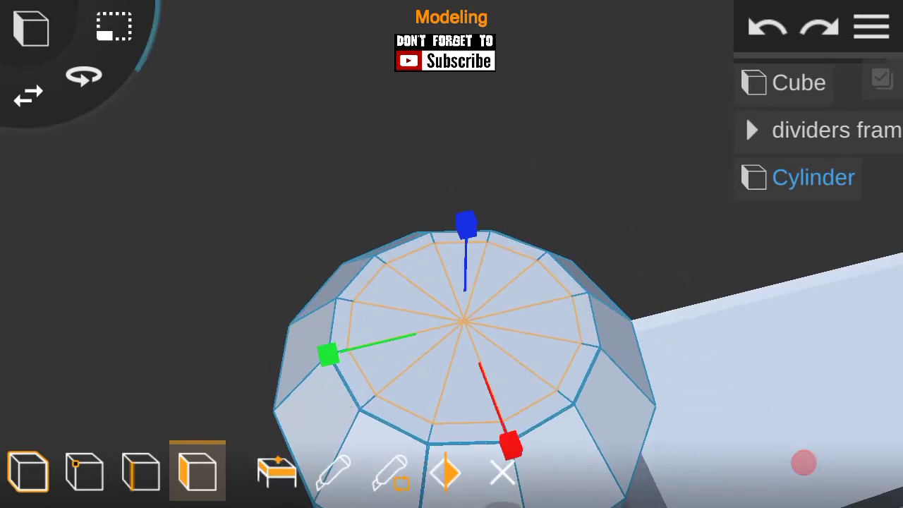
pyautogui.moveTo(698, 195); pyautogui.dragTo(474, 143)
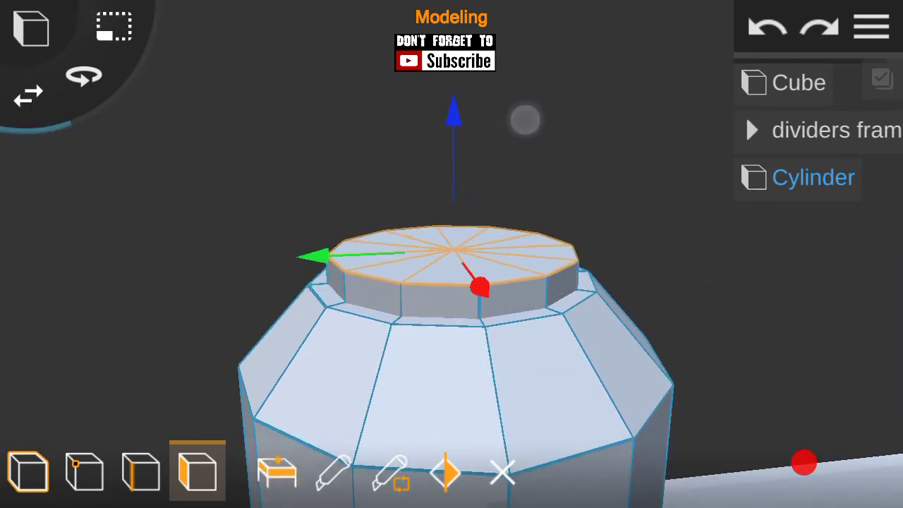
pyautogui.moveTo(652, 180); pyautogui.dragTo(621, 232)
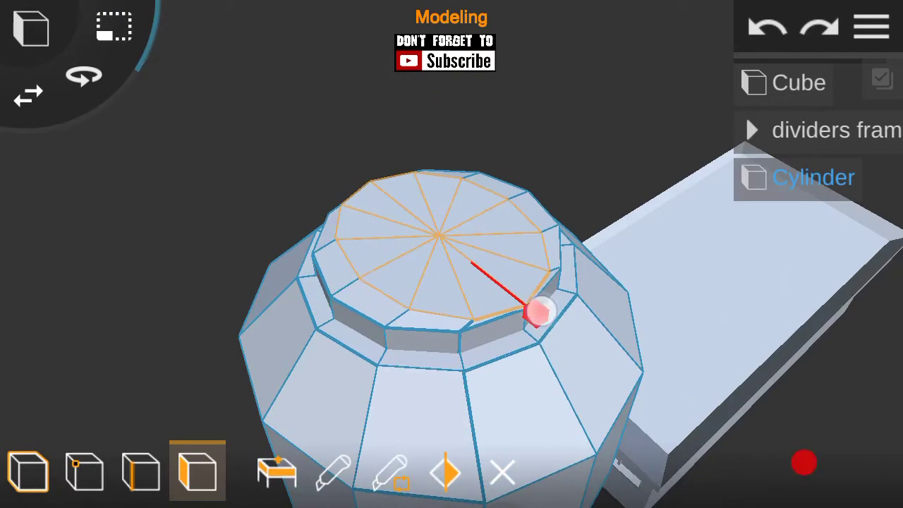
pyautogui.moveTo(508, 268); pyautogui.dragTo(517, 347)
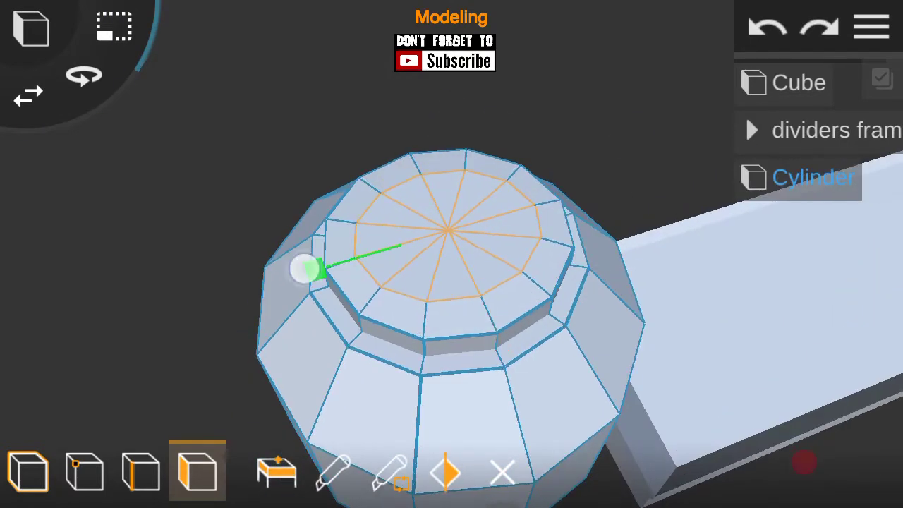
# Step: Build further stepped tiers on the tower top, checking them from several angles
pyautogui.moveTo(688, 371); pyautogui.dragTo(581, 120)
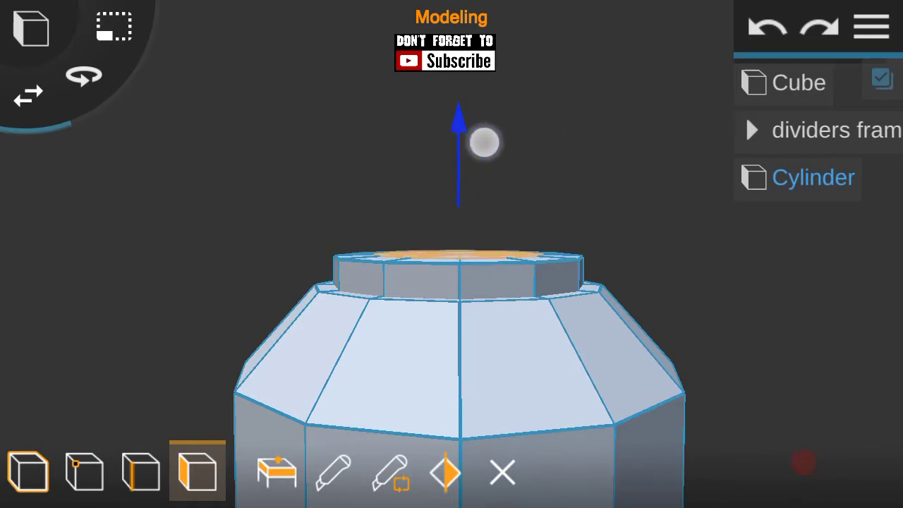
pyautogui.moveTo(502, 130)
pyautogui.mouseDown()
pyautogui.moveTo(667, 234)
pyautogui.moveTo(476, 118)
pyautogui.moveTo(344, 240)
pyautogui.mouseUp()
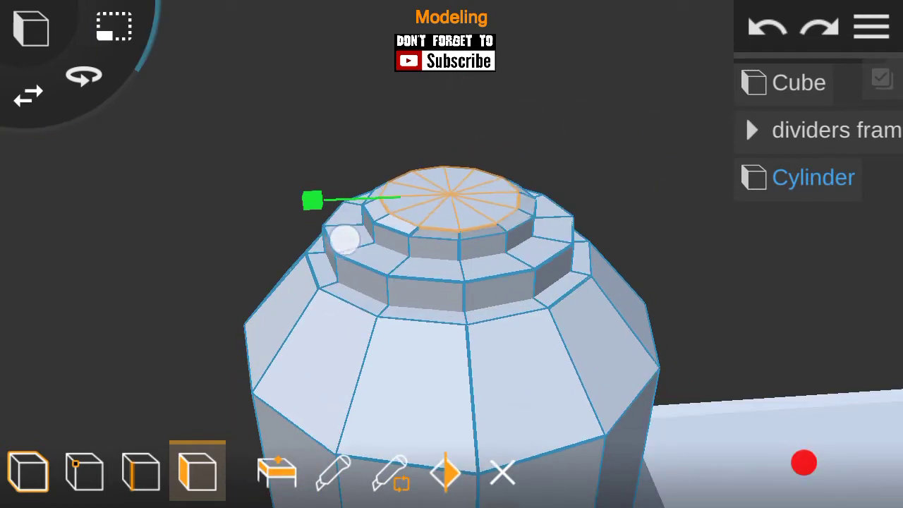
pyautogui.moveTo(629, 176)
pyautogui.mouseDown()
pyautogui.moveTo(585, 258)
pyautogui.moveTo(688, 201)
pyautogui.mouseUp()
pyautogui.moveTo(378, 277)
pyautogui.mouseDown()
pyautogui.moveTo(659, 256)
pyautogui.moveTo(566, 82)
pyautogui.moveTo(558, 132)
pyautogui.mouseUp()
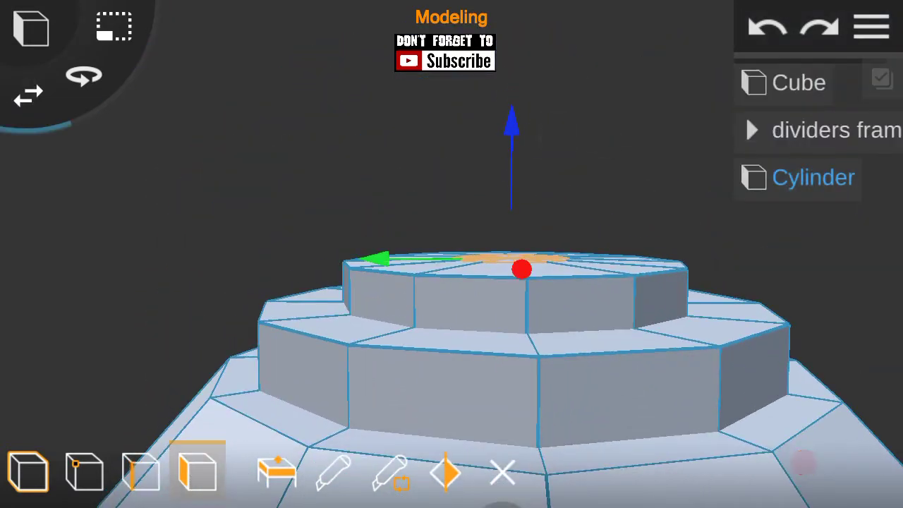
pyautogui.moveTo(600, 233); pyautogui.dragTo(604, 306)
pyautogui.moveTo(522, 155)
pyautogui.mouseDown()
pyautogui.moveTo(689, 240)
pyautogui.moveTo(774, 359)
pyautogui.mouseUp()
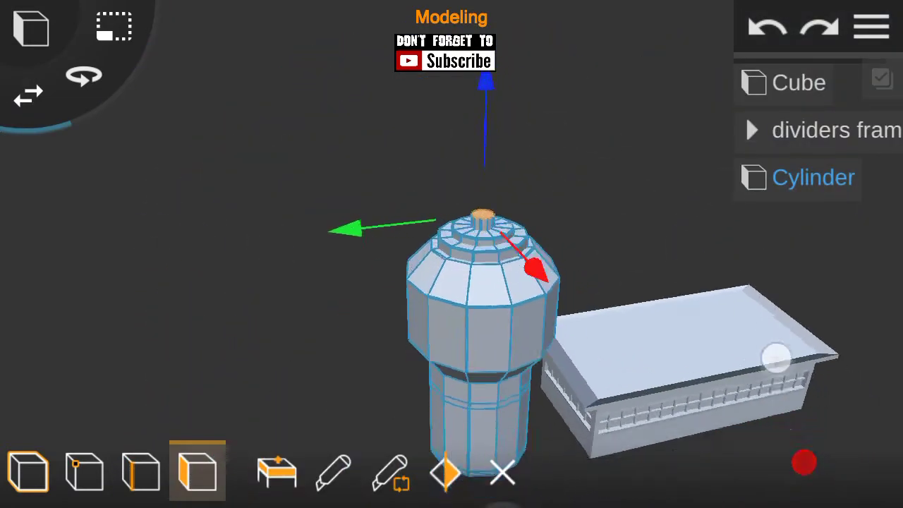
pyautogui.scroll(3, 451, 254)
pyautogui.moveTo(554, 86)
pyautogui.mouseDown()
pyautogui.moveTo(329, 196)
pyautogui.moveTo(784, 221)
pyautogui.moveTo(513, 210)
pyautogui.mouseUp()
pyautogui.moveTo(700, 297)
pyautogui.mouseDown()
pyautogui.moveTo(488, 161)
pyautogui.moveTo(645, 125)
pyautogui.moveTo(471, 159)
pyautogui.moveTo(548, 234)
pyautogui.moveTo(549, 143)
pyautogui.mouseUp()
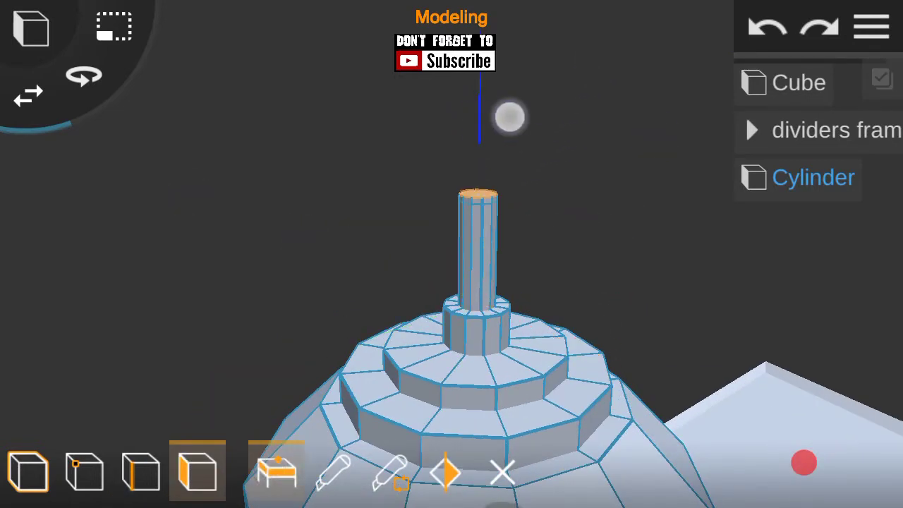
# Step: Extrude a thin antenna spire from the tower top and view the whole tower
pyautogui.moveTo(342, 273); pyautogui.dragTo(386, 292)
pyautogui.moveTo(778, 282); pyautogui.dragTo(534, 263)
pyautogui.moveTo(683, 185)
pyautogui.mouseDown()
pyautogui.moveTo(653, 155)
pyautogui.moveTo(485, 132)
pyautogui.moveTo(559, 341)
pyautogui.mouseUp()
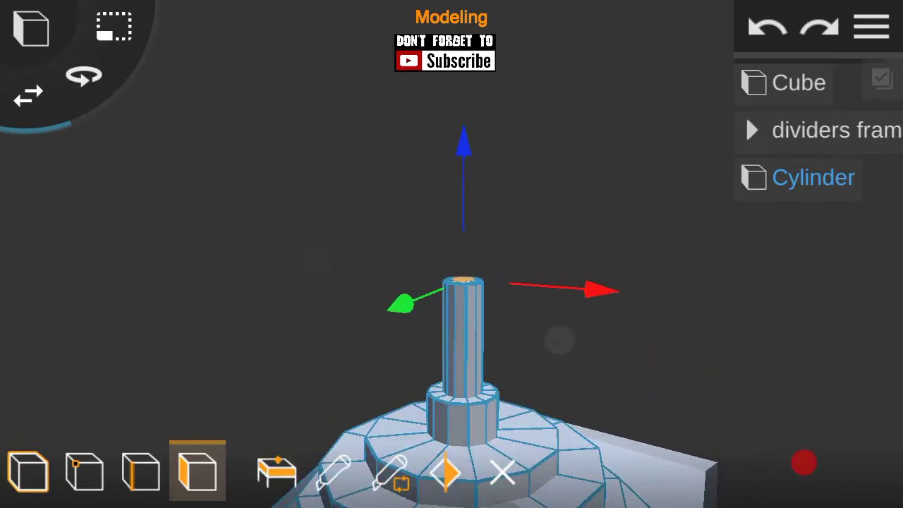
pyautogui.moveTo(522, 33); pyautogui.dragTo(502, 95)
pyautogui.scroll(5, 430, 252)
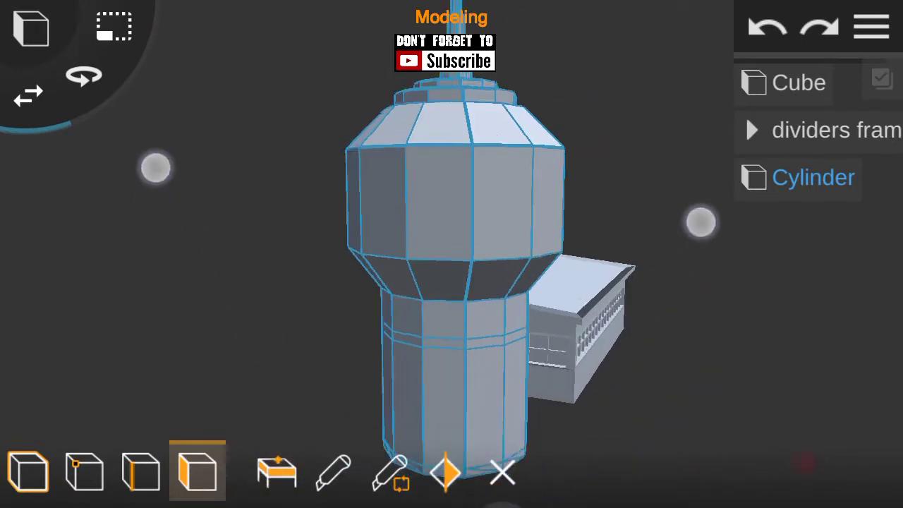
# Step: Pick faces on the tower's upper and lower body and orbit to inspect the cab
pyautogui.scroll(5, 445, 314)
pyautogui.click(413, 275)
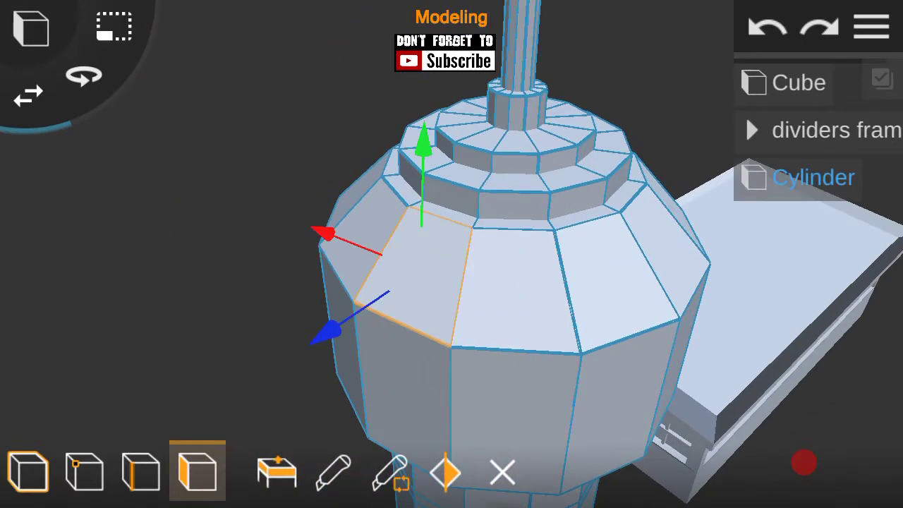
pyautogui.click(878, 21)
pyautogui.scroll(5, 446, 275)
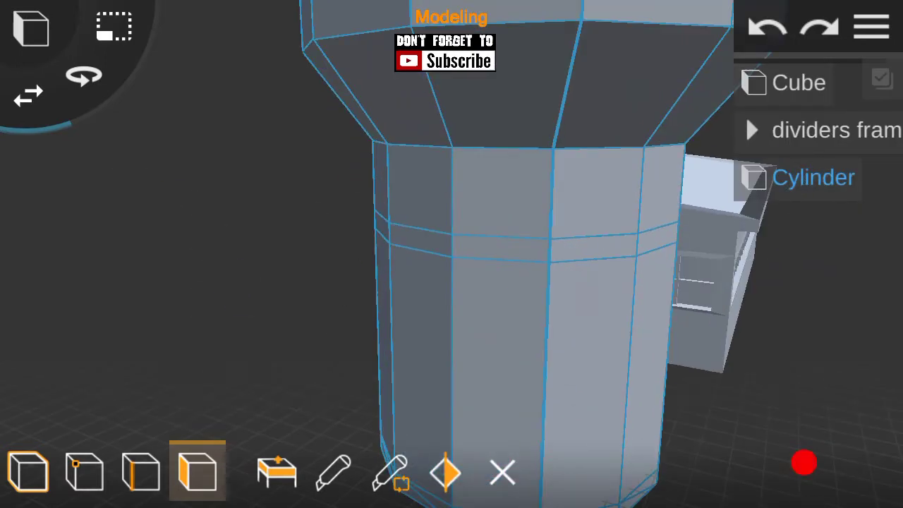
pyautogui.moveTo(654, 318)
pyautogui.mouseDown()
pyautogui.moveTo(532, 403)
pyautogui.moveTo(613, 379)
pyautogui.moveTo(645, 354)
pyautogui.moveTo(598, 354)
pyautogui.moveTo(594, 363)
pyautogui.mouseUp()
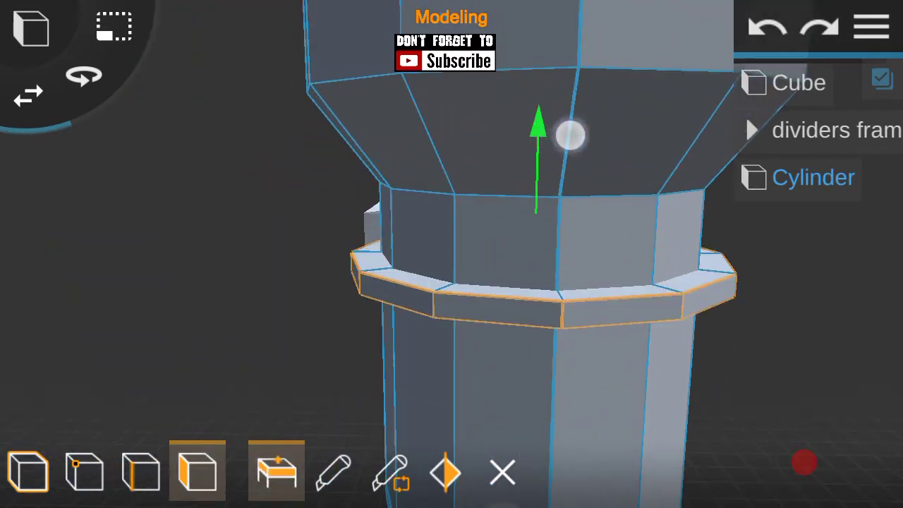
pyautogui.moveTo(578, 297); pyautogui.dragTo(609, 274)
pyautogui.moveTo(581, 309)
pyautogui.mouseDown()
pyautogui.moveTo(591, 369)
pyautogui.moveTo(651, 246)
pyautogui.moveTo(741, 256)
pyautogui.mouseUp()
pyautogui.moveTo(663, 282)
pyautogui.mouseDown()
pyautogui.moveTo(689, 256)
pyautogui.moveTo(757, 401)
pyautogui.mouseUp()
pyautogui.moveTo(28, 95); pyautogui.dragTo(21, 87)
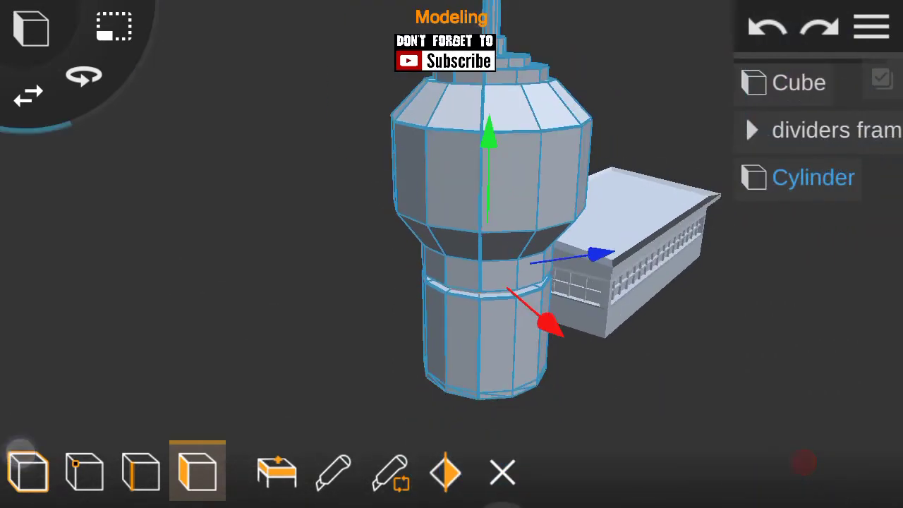
# Step: Select the Cylinder tower's cab face ring in face mode and extrude it outward
pyautogui.click(29, 472)
pyautogui.click(872, 27)
pyautogui.click(649, 306)
pyautogui.click(812, 177)
pyautogui.click(198, 471)
pyautogui.click(508, 145)
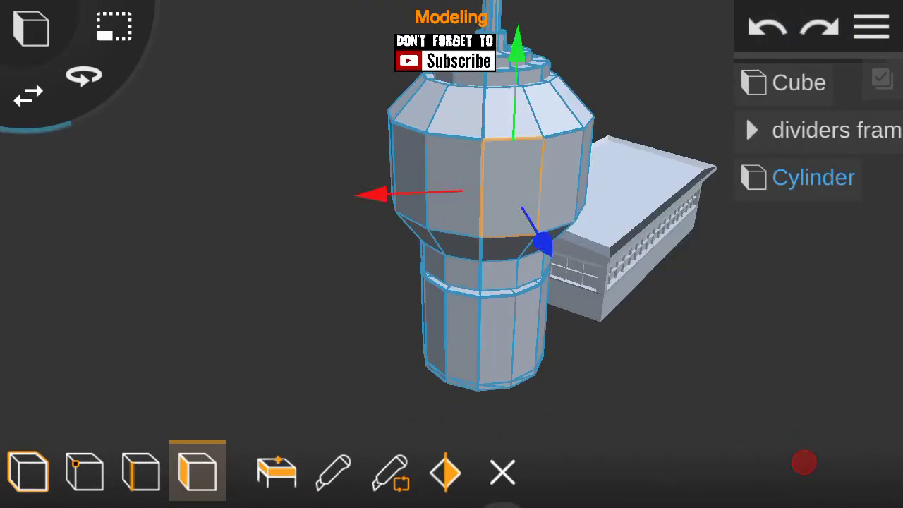
pyautogui.scroll(3, 451, 211)
pyautogui.moveTo(706, 333); pyautogui.dragTo(269, 212)
pyautogui.moveTo(635, 333)
pyautogui.mouseDown()
pyautogui.moveTo(699, 353)
pyautogui.moveTo(493, 296)
pyautogui.mouseUp()
pyautogui.click(277, 471)
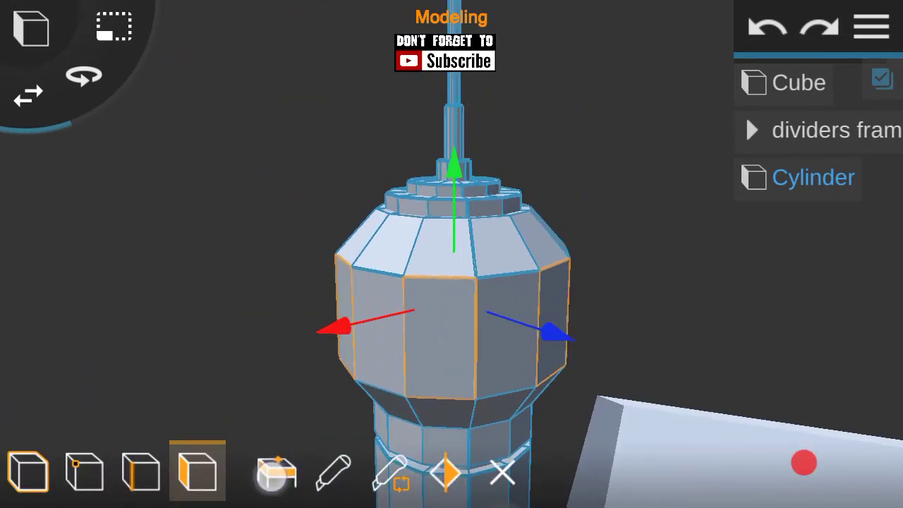
pyautogui.click(751, 176)
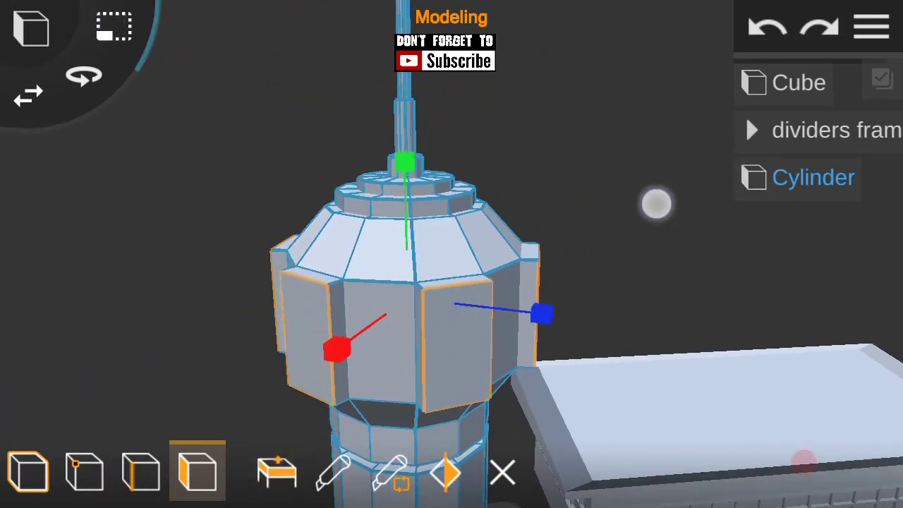
# Step: Select one side face of the widened cab and orbit closely around it
pyautogui.click(403, 186)
pyautogui.moveTo(686, 167); pyautogui.dragTo(860, 180)
pyautogui.moveTo(705, 194); pyautogui.dragTo(172, 246)
pyautogui.click(287, 357)
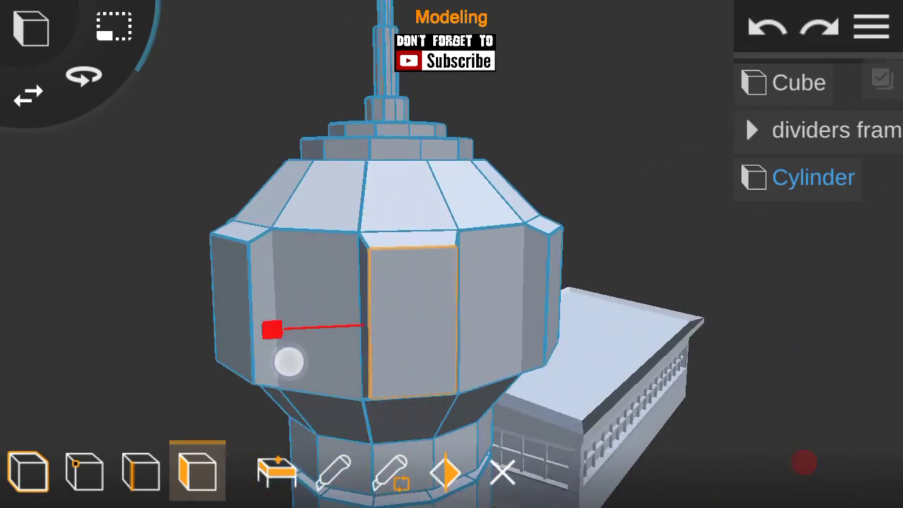
pyautogui.moveTo(830, 223); pyautogui.dragTo(737, 178)
pyautogui.moveTo(652, 298); pyautogui.dragTo(797, 274)
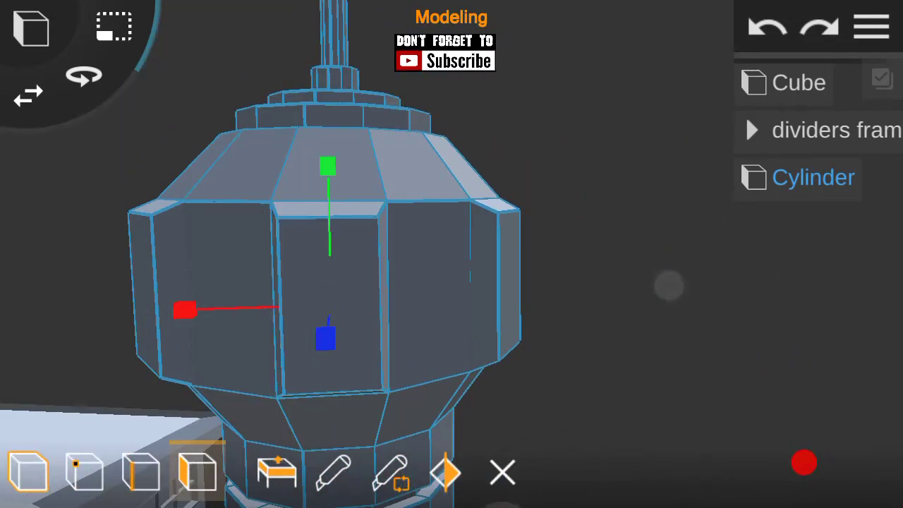
pyautogui.moveTo(668, 285)
pyautogui.mouseDown()
pyautogui.moveTo(867, 289)
pyautogui.moveTo(665, 282)
pyautogui.moveTo(207, 329)
pyautogui.moveTo(683, 298)
pyautogui.moveTo(637, 290)
pyautogui.moveTo(209, 328)
pyautogui.moveTo(752, 312)
pyautogui.mouseUp()
pyautogui.moveTo(803, 463); pyautogui.dragTo(185, 296)
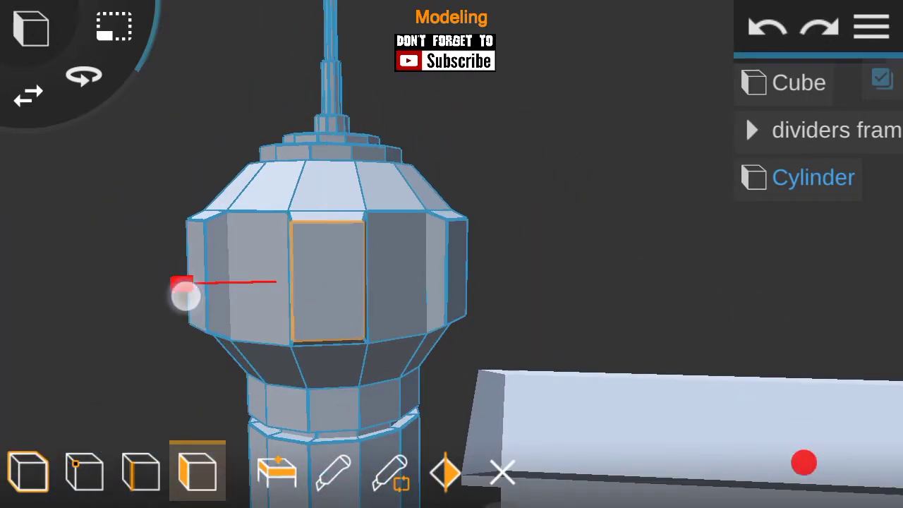
pyautogui.moveTo(637, 288)
pyautogui.mouseDown()
pyautogui.moveTo(824, 289)
pyautogui.moveTo(110, 295)
pyautogui.mouseUp()
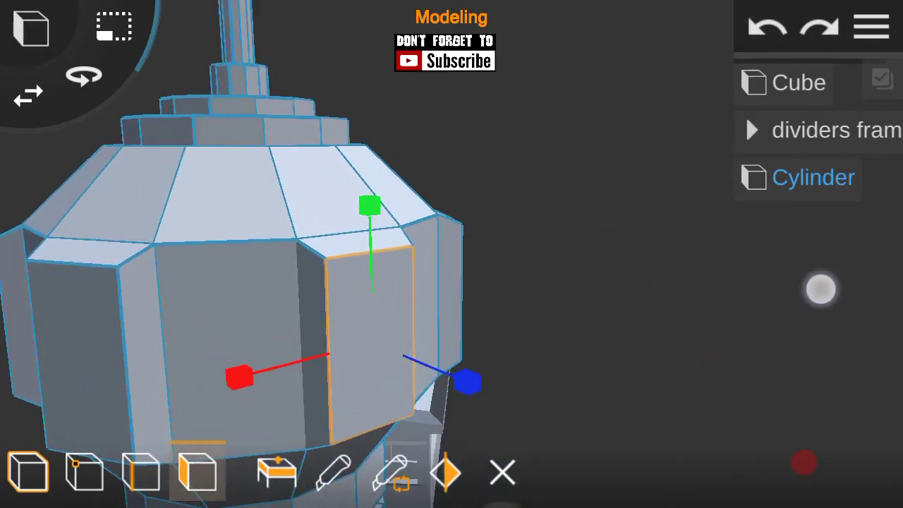
pyautogui.moveTo(821, 288)
pyautogui.mouseDown()
pyautogui.moveTo(637, 402)
pyautogui.moveTo(600, 346)
pyautogui.mouseUp()
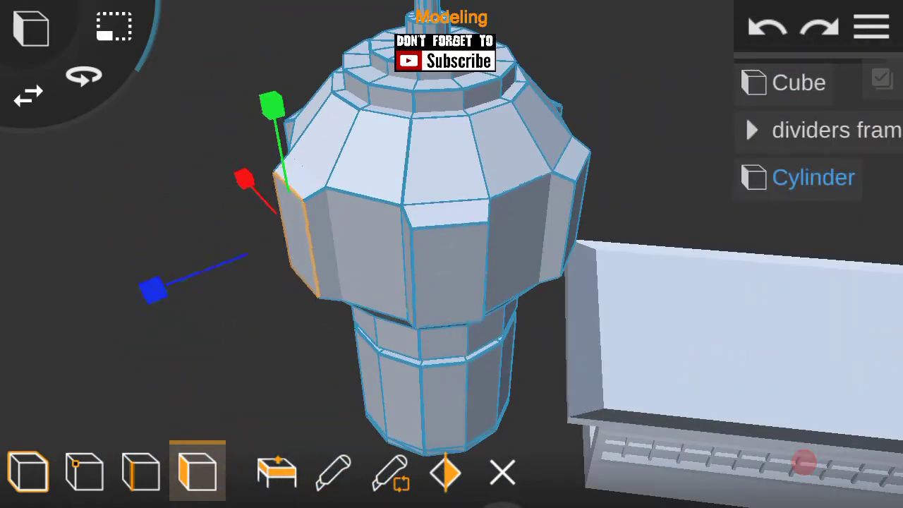
pyautogui.moveTo(803, 463); pyautogui.dragTo(265, 275)
pyautogui.click(872, 26)
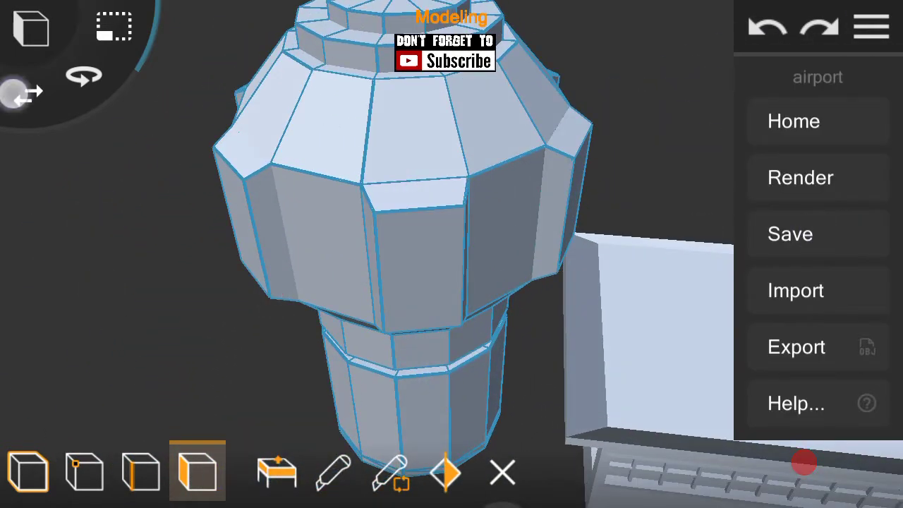
# Step: Select a single cab side face and push it inward
pyautogui.click(21, 94)
pyautogui.moveTo(721, 294)
pyautogui.mouseDown()
pyautogui.moveTo(818, 351)
pyautogui.moveTo(852, 345)
pyautogui.moveTo(809, 340)
pyautogui.moveTo(838, 377)
pyautogui.moveTo(832, 395)
pyautogui.mouseUp()
pyautogui.moveTo(572, 277)
pyautogui.mouseDown()
pyautogui.moveTo(599, 312)
pyautogui.moveTo(303, 280)
pyautogui.moveTo(345, 286)
pyautogui.mouseUp()
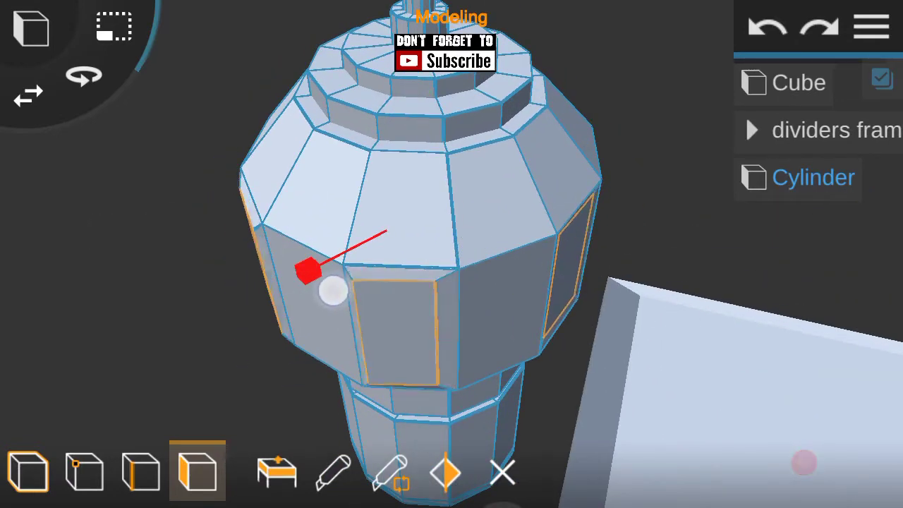
pyautogui.click(768, 27)
pyautogui.moveTo(806, 181)
pyautogui.mouseDown()
pyautogui.moveTo(647, 266)
pyautogui.moveTo(665, 362)
pyautogui.moveTo(608, 383)
pyautogui.mouseUp()
pyautogui.moveTo(747, 207); pyautogui.dragTo(659, 275)
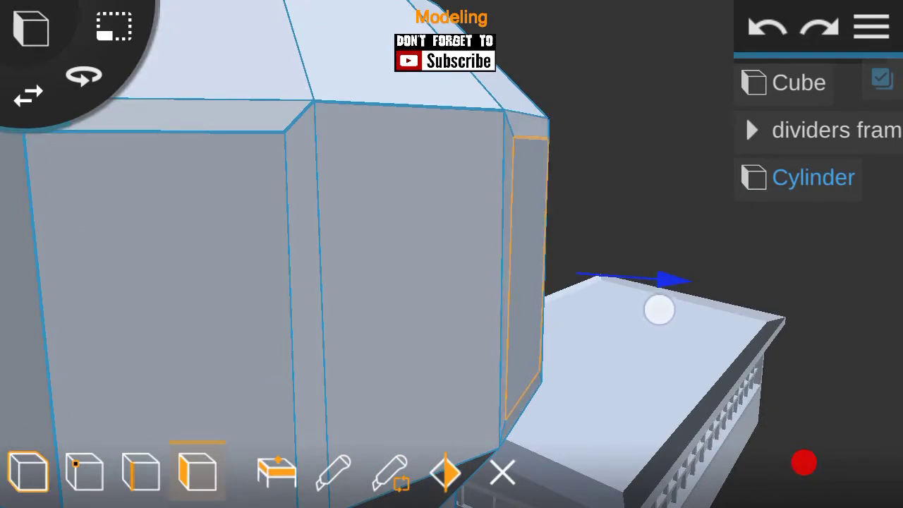
# Step: Inset the narrow right side face of the cab and recess it into the cab
pyautogui.moveTo(204, 282); pyautogui.dragTo(395, 303)
pyautogui.click(565, 254)
pyautogui.moveTo(658, 418)
pyautogui.mouseDown()
pyautogui.moveTo(619, 326)
pyautogui.moveTo(722, 264)
pyautogui.moveTo(766, 289)
pyautogui.mouseUp()
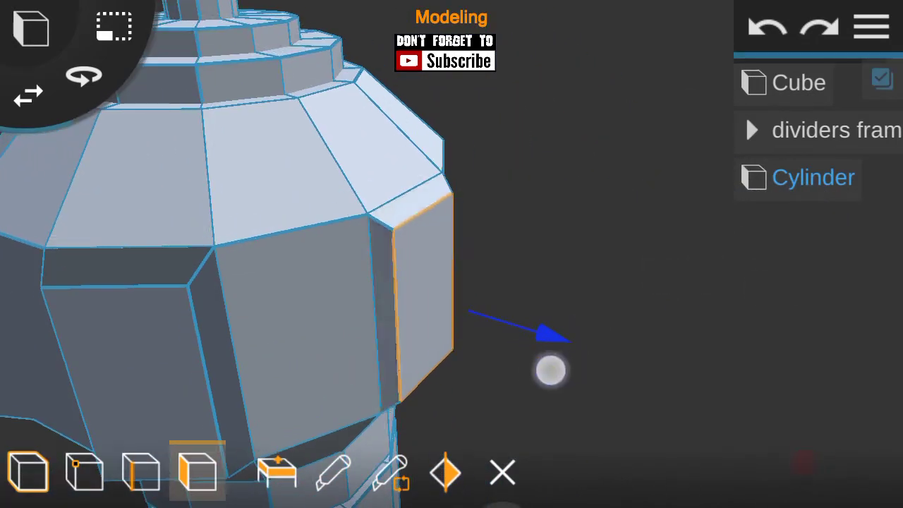
pyautogui.moveTo(535, 371); pyautogui.dragTo(769, 146)
pyautogui.click(277, 471)
pyautogui.moveTo(560, 276); pyautogui.dragTo(505, 294)
# Step: Push the inset face deeper inward to form a window recess
pyautogui.click(871, 26)
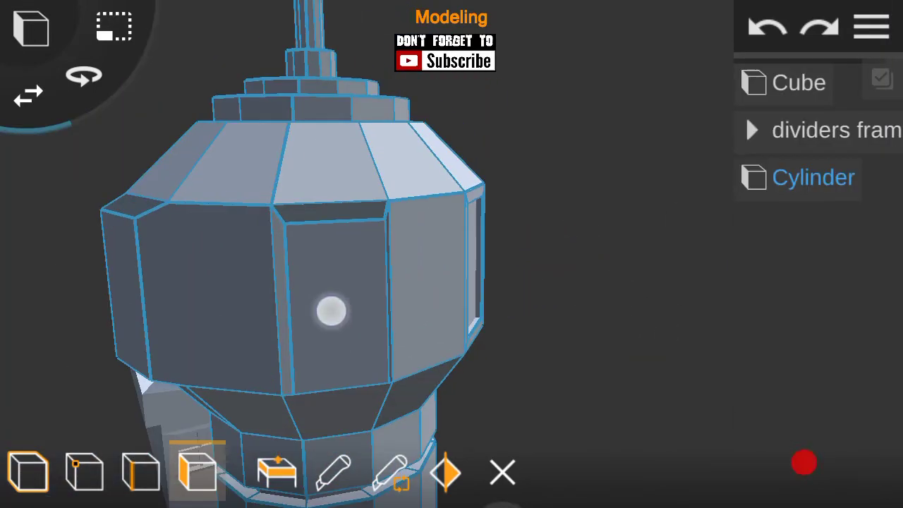
pyautogui.moveTo(328, 308)
pyautogui.mouseDown()
pyautogui.moveTo(567, 334)
pyautogui.moveTo(545, 347)
pyautogui.moveTo(689, 194)
pyautogui.mouseUp()
pyautogui.moveTo(584, 285); pyautogui.dragTo(588, 304)
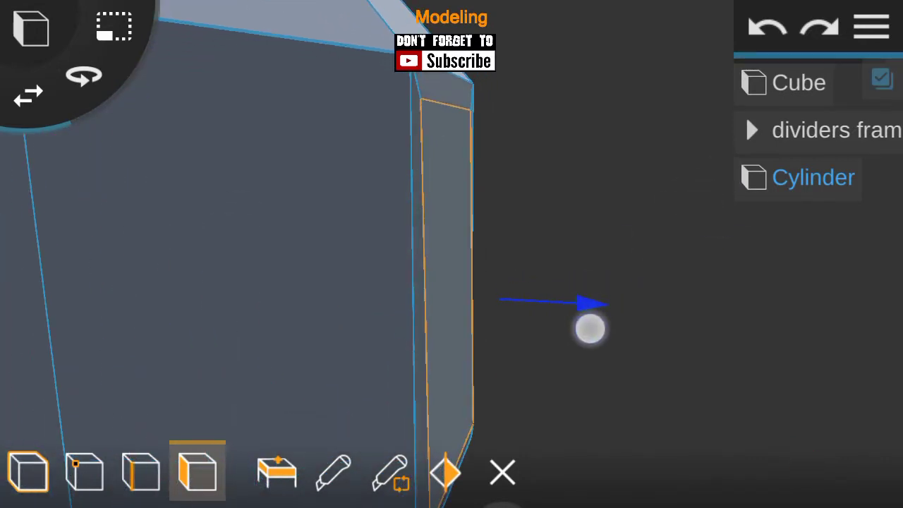
pyautogui.moveTo(593, 334)
pyautogui.mouseDown()
pyautogui.moveTo(544, 374)
pyautogui.moveTo(518, 378)
pyautogui.mouseUp()
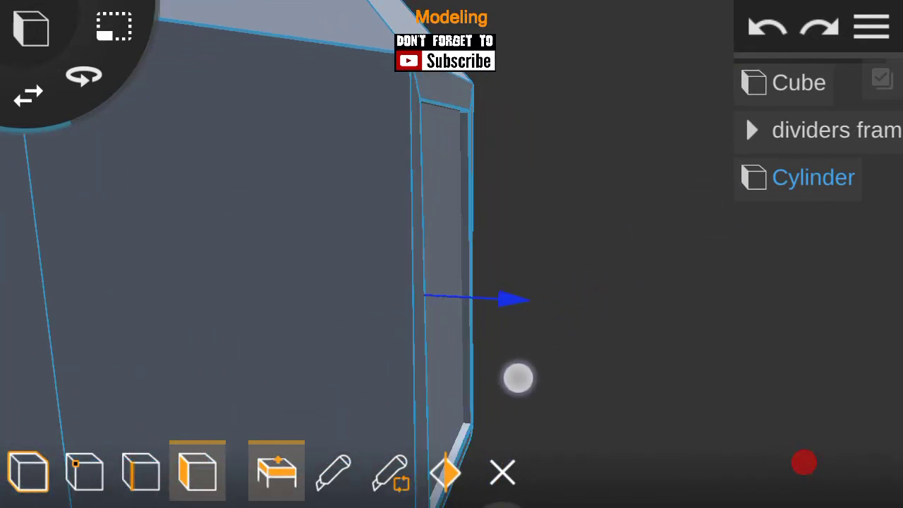
pyautogui.moveTo(657, 289); pyautogui.dragTo(698, 274)
pyautogui.moveTo(611, 300)
pyautogui.mouseDown()
pyautogui.moveTo(563, 367)
pyautogui.moveTo(720, 266)
pyautogui.mouseUp()
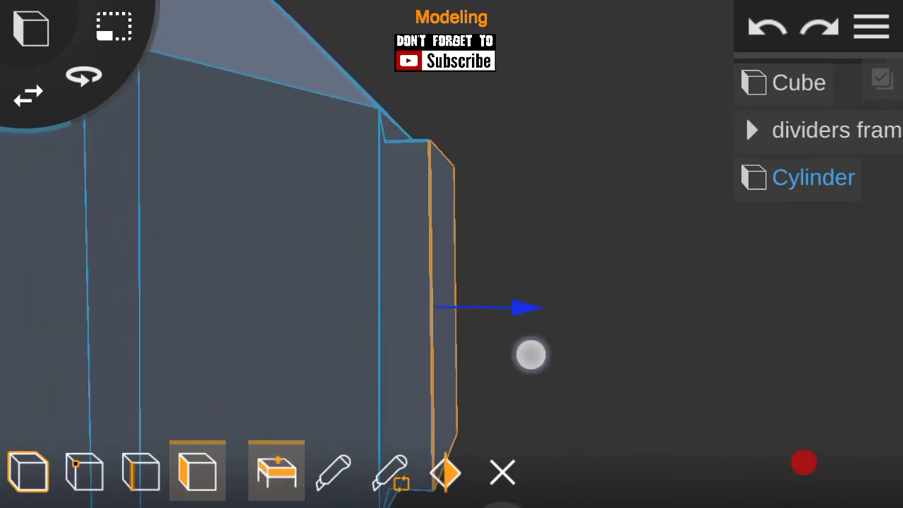
# Step: Check the recessed face edge-on, then return to viewing the whole tower
pyautogui.click(228, 306)
pyautogui.moveTo(776, 296)
pyautogui.mouseDown()
pyautogui.moveTo(710, 254)
pyautogui.moveTo(698, 220)
pyautogui.moveTo(619, 283)
pyautogui.mouseUp()
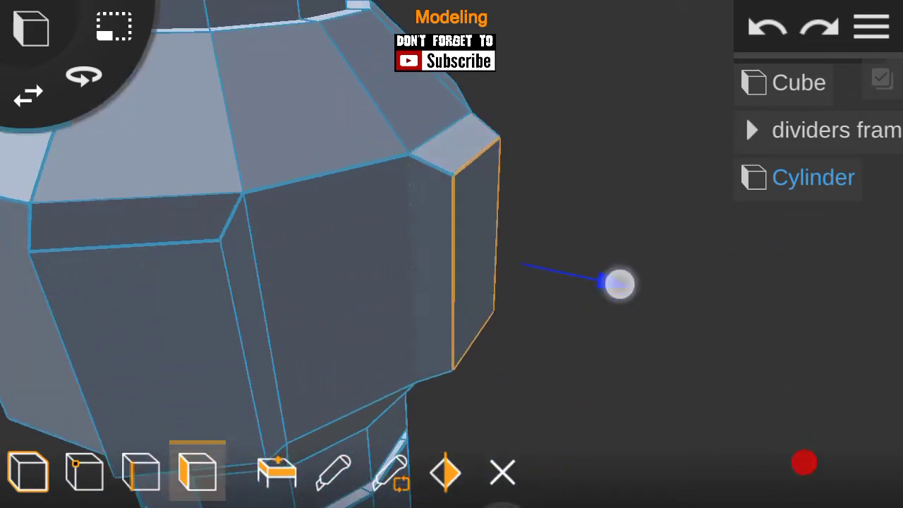
pyautogui.moveTo(575, 326); pyautogui.dragTo(750, 244)
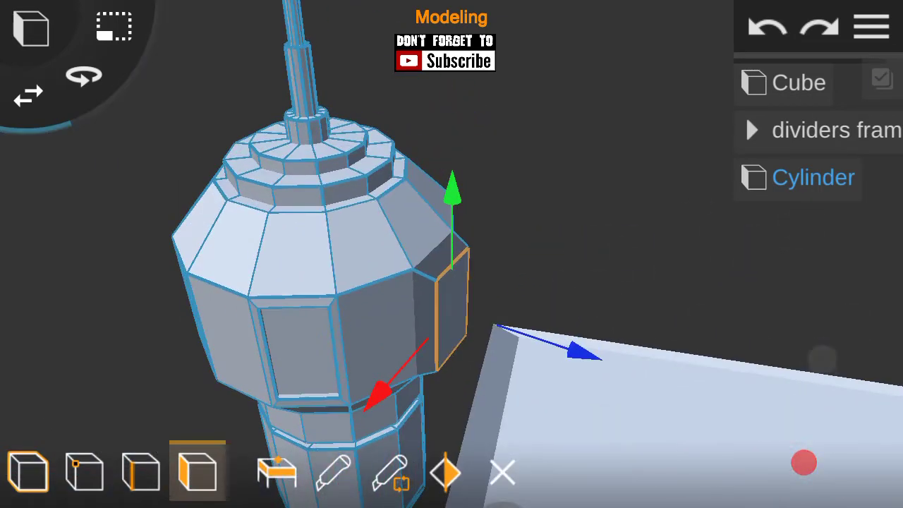
pyautogui.moveTo(823, 359); pyautogui.dragTo(614, 294)
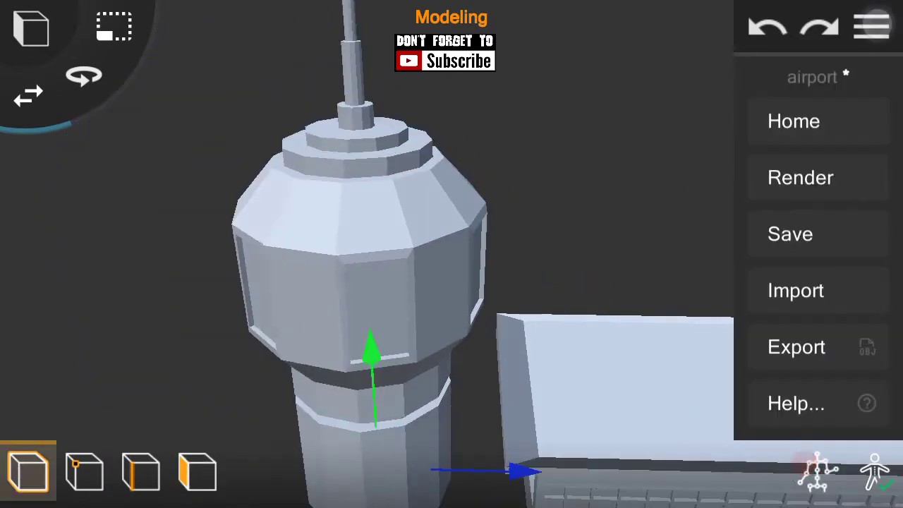
pyautogui.click(659, 201)
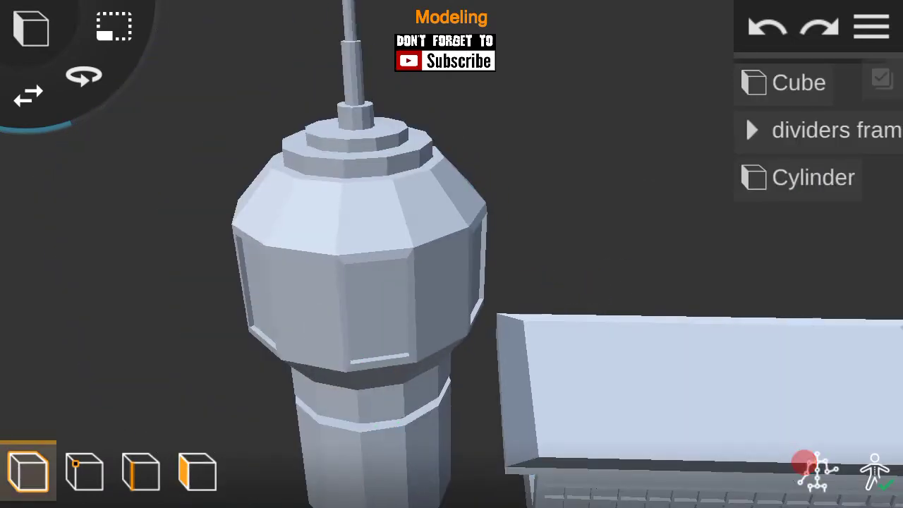
# Step: From above the tower, switch to face editing and select the roof's face ring
pyautogui.moveTo(680, 263); pyautogui.dragTo(677, 298)
pyautogui.moveTo(215, 272); pyautogui.dragTo(133, 240)
pyautogui.click(198, 471)
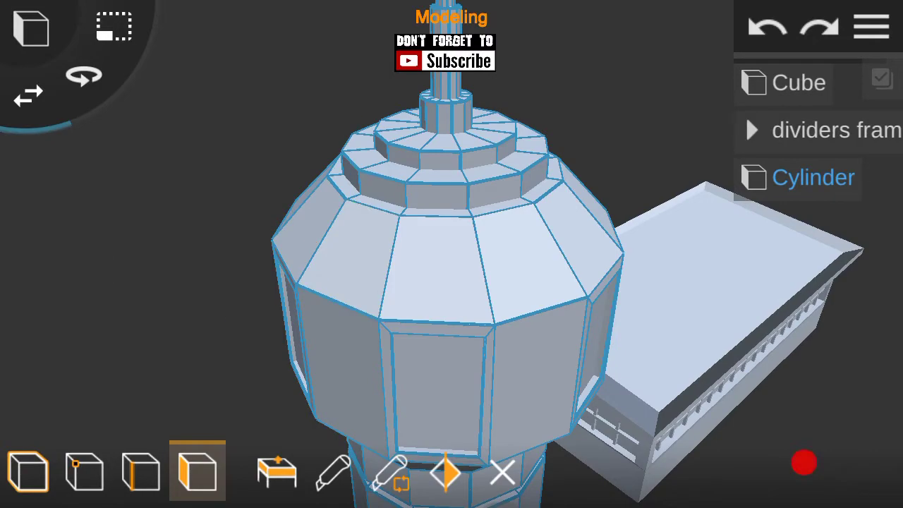
pyautogui.click(871, 27)
pyautogui.scroll(5, 449, 282)
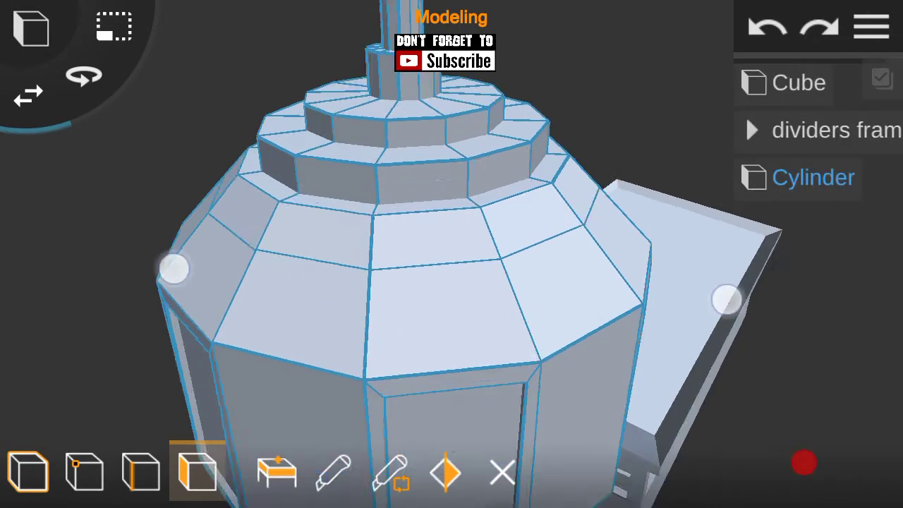
pyautogui.click(881, 78)
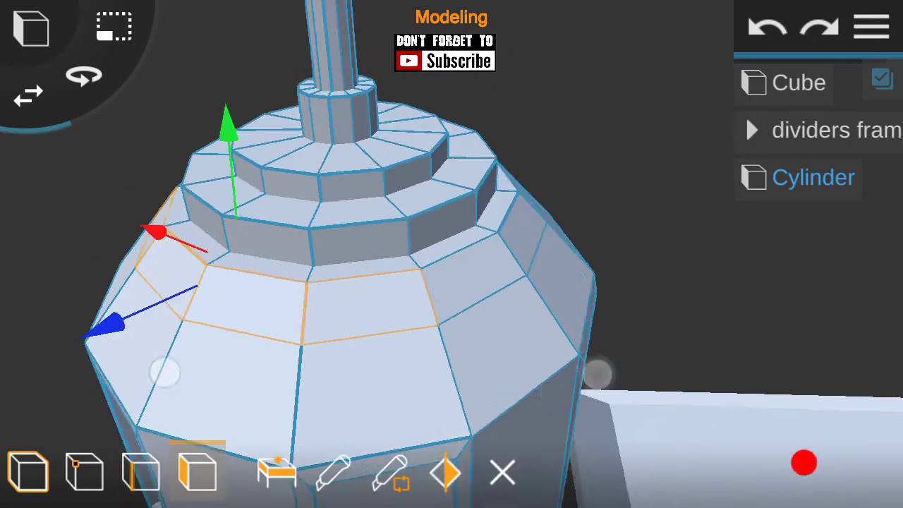
pyautogui.moveTo(581, 366); pyautogui.dragTo(590, 369)
pyautogui.moveTo(506, 342)
pyautogui.mouseDown()
pyautogui.moveTo(507, 365)
pyautogui.moveTo(578, 381)
pyautogui.mouseUp()
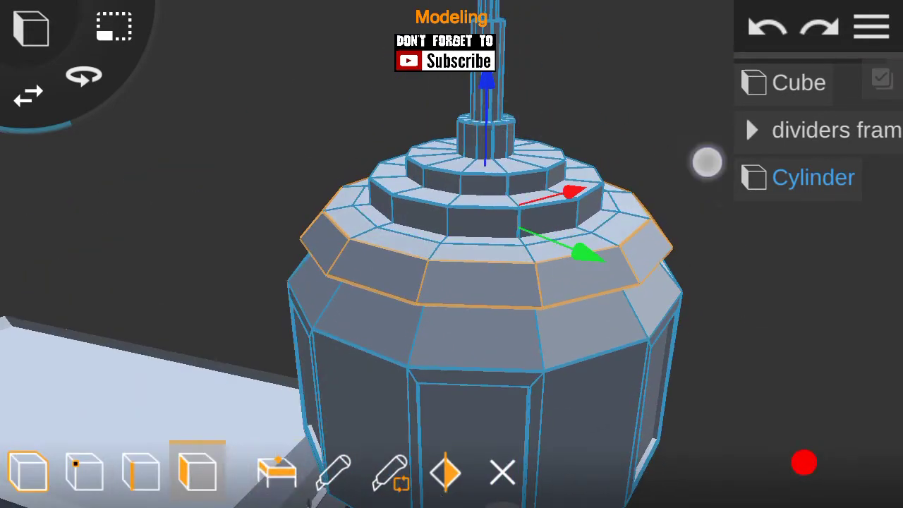
# Step: Deselect the roof ring and view the raised rim around the spire from several angles
pyautogui.click(768, 182)
pyautogui.moveTo(665, 411); pyautogui.dragTo(645, 437)
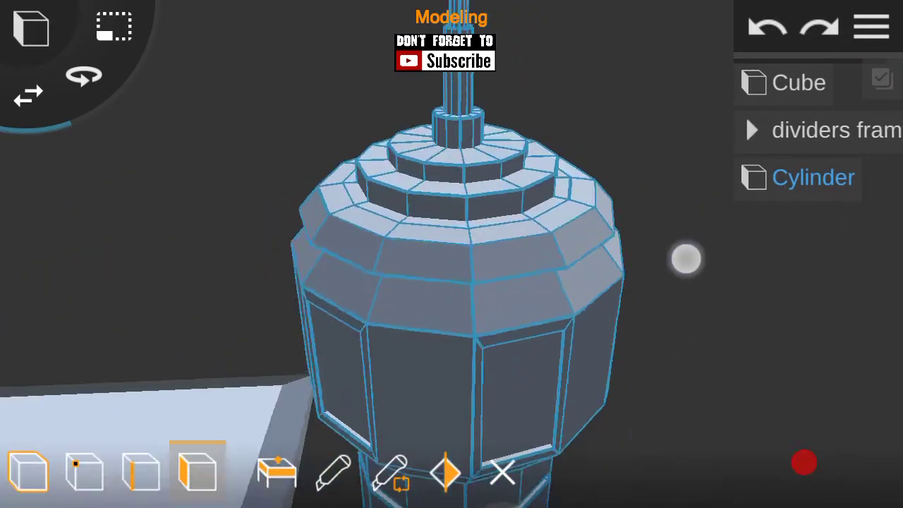
pyautogui.scroll(5, 648, 439)
pyautogui.click(872, 27)
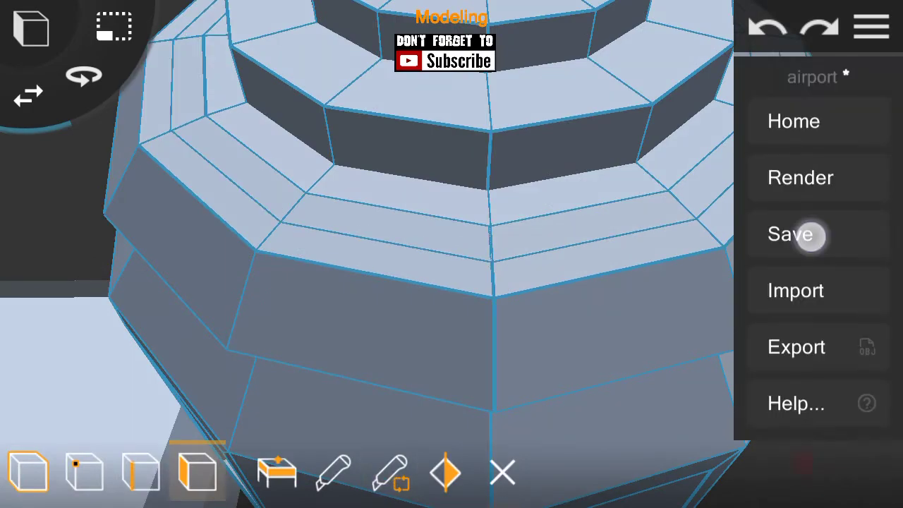
pyautogui.moveTo(665, 319); pyautogui.dragTo(718, 300)
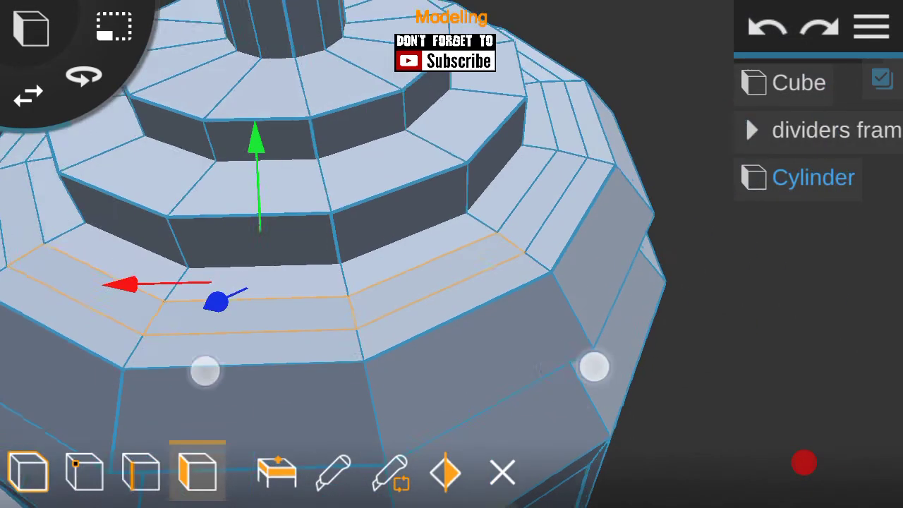
pyautogui.moveTo(593, 365); pyautogui.dragTo(512, 366)
pyautogui.moveTo(652, 289)
pyautogui.mouseDown()
pyautogui.moveTo(588, 351)
pyautogui.moveTo(528, 333)
pyautogui.moveTo(515, 357)
pyautogui.moveTo(537, 395)
pyautogui.mouseUp()
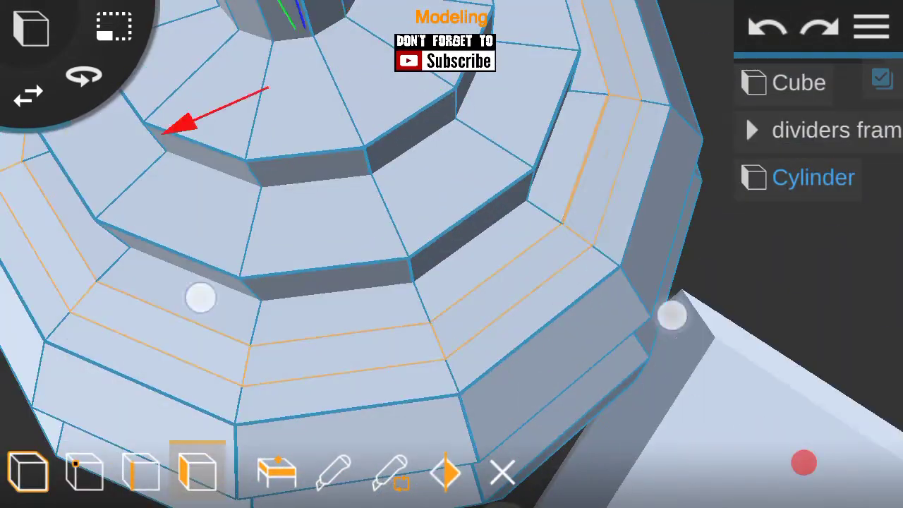
pyautogui.scroll(-5, 435, 306)
pyautogui.moveTo(665, 302); pyautogui.dragTo(511, 178)
pyautogui.scroll(-3, 409, 277)
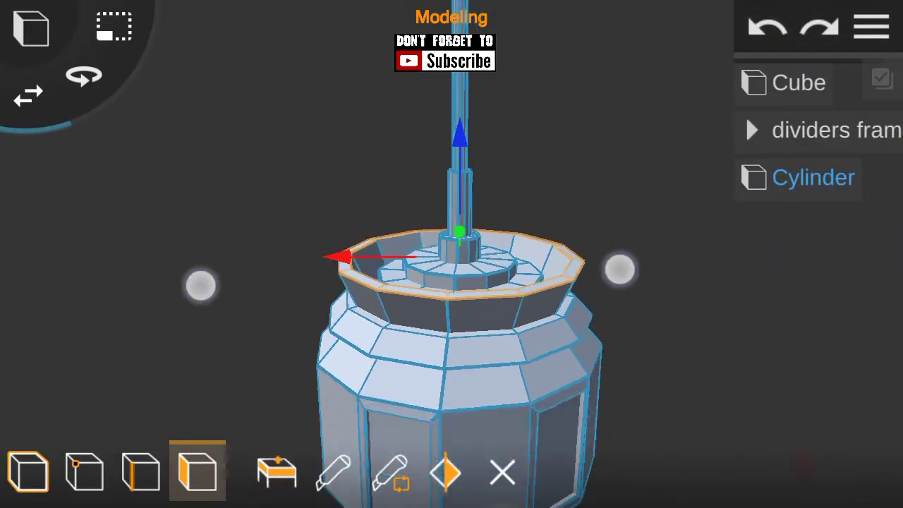
# Step: Zoom and orbit around the tower body to view it from below
pyautogui.scroll(-3, 536, 240)
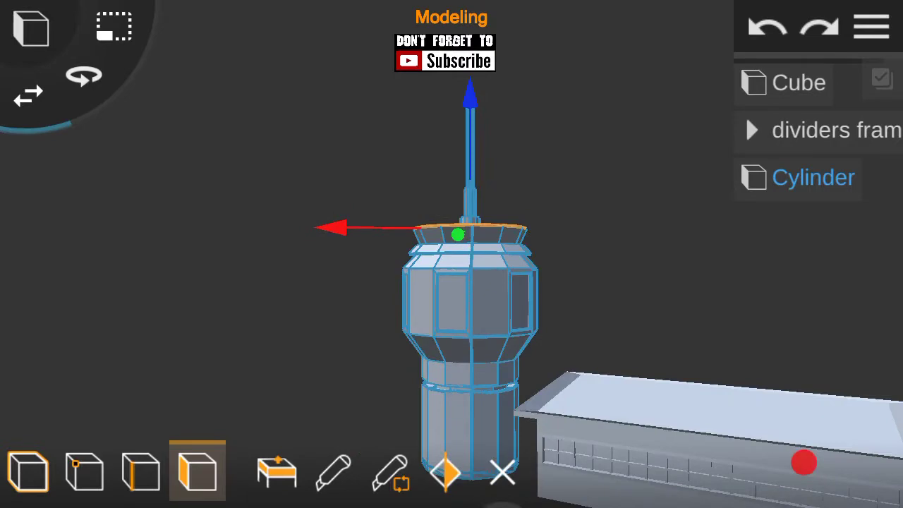
pyautogui.scroll(3, 423, 280)
pyautogui.scroll(2, 451, 282)
pyautogui.moveTo(768, 297); pyautogui.dragTo(625, 306)
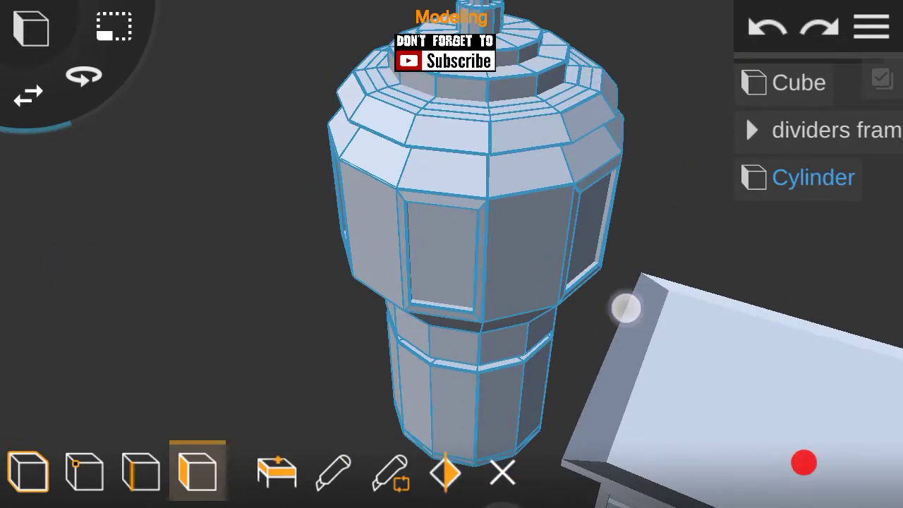
pyautogui.scroll(3, 451, 268)
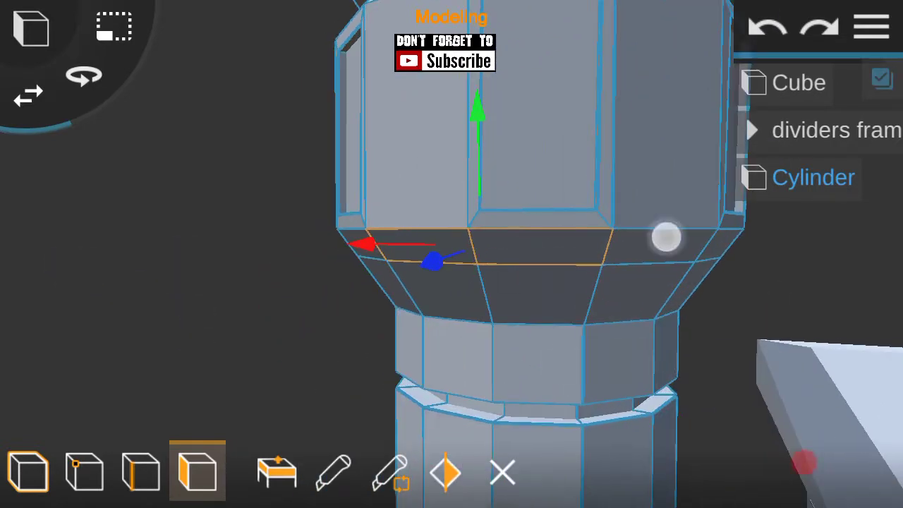
pyautogui.moveTo(665, 235)
pyautogui.mouseDown()
pyautogui.moveTo(494, 297)
pyautogui.moveTo(447, 286)
pyautogui.mouseUp()
pyautogui.scroll(2, 358, 364)
pyautogui.scroll(2, 451, 282)
pyautogui.moveTo(534, 343); pyautogui.dragTo(723, 403)
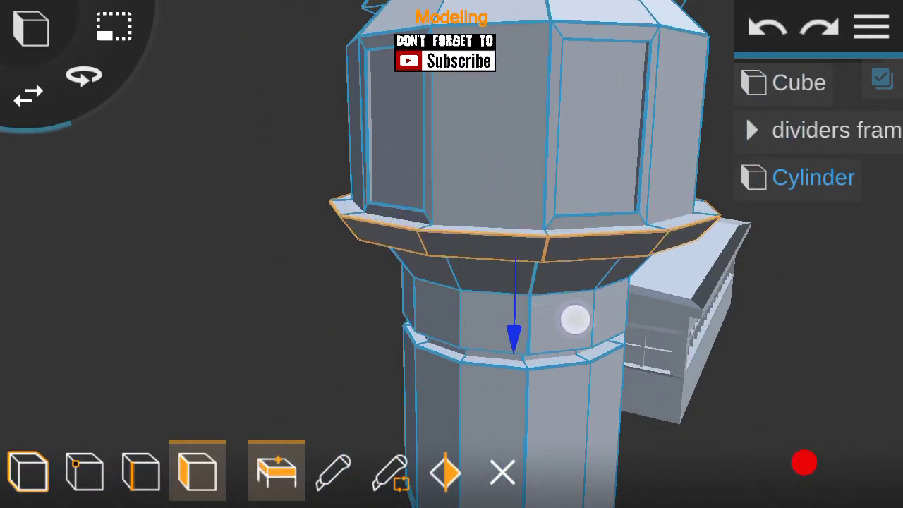
pyautogui.moveTo(574, 320); pyautogui.dragTo(701, 302)
pyautogui.scroll(3, 452, 254)
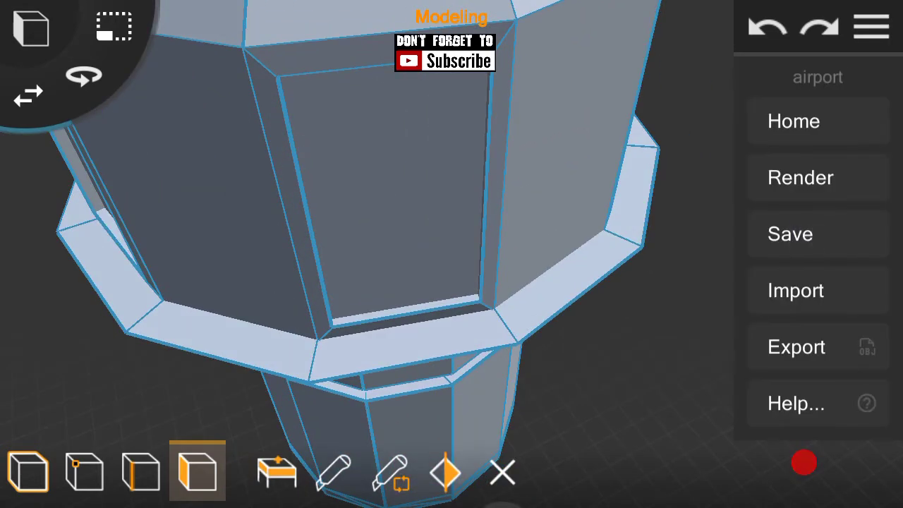
# Step: Select the ledge ring under the cab and inspect the collar band around the tower
pyautogui.click(248, 351)
pyautogui.moveTo(657, 349)
pyautogui.mouseDown()
pyautogui.moveTo(570, 306)
pyautogui.moveTo(497, 240)
pyautogui.moveTo(515, 296)
pyautogui.moveTo(170, 294)
pyautogui.mouseUp()
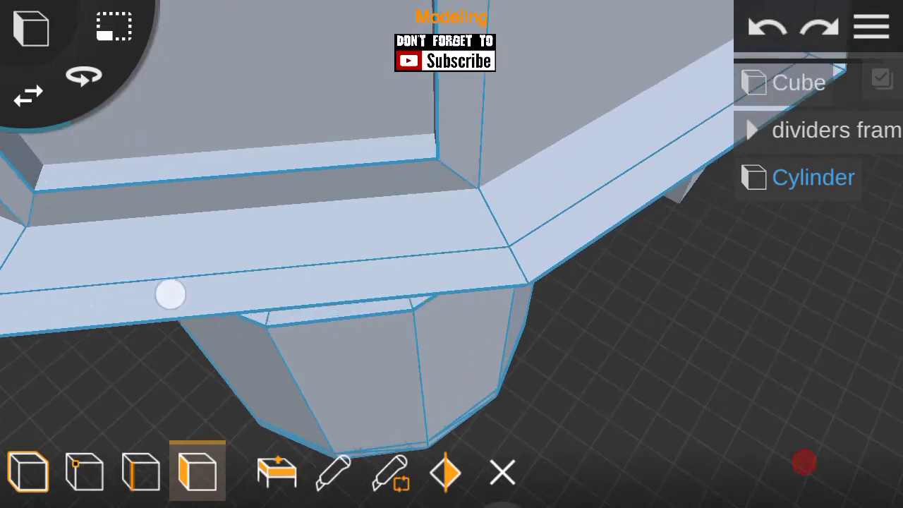
pyautogui.moveTo(565, 242)
pyautogui.mouseDown()
pyautogui.moveTo(550, 345)
pyautogui.moveTo(496, 376)
pyautogui.moveTo(766, 268)
pyautogui.mouseUp()
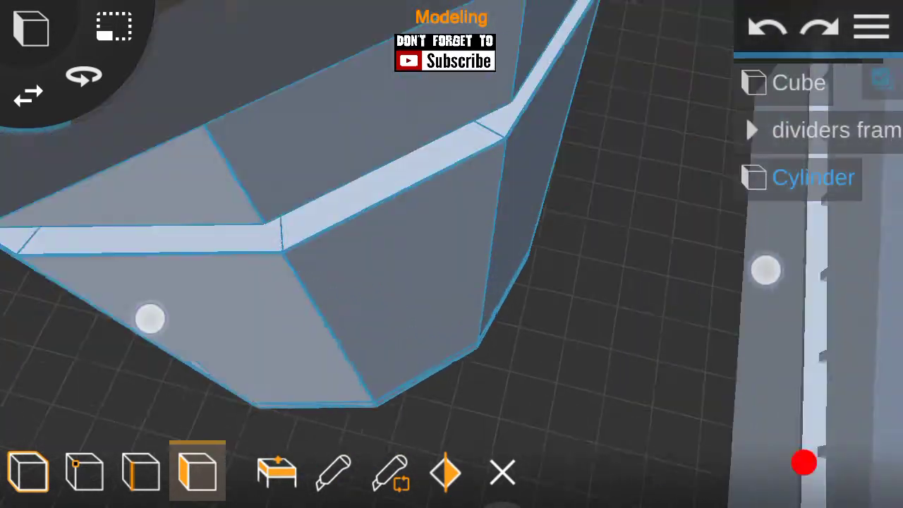
pyautogui.moveTo(638, 272)
pyautogui.mouseDown()
pyautogui.moveTo(595, 362)
pyautogui.moveTo(641, 310)
pyautogui.moveTo(494, 238)
pyautogui.moveTo(575, 335)
pyautogui.moveTo(536, 311)
pyautogui.moveTo(685, 288)
pyautogui.moveTo(528, 359)
pyautogui.moveTo(477, 270)
pyautogui.moveTo(661, 332)
pyautogui.moveTo(578, 387)
pyautogui.moveTo(567, 316)
pyautogui.moveTo(508, 343)
pyautogui.moveTo(669, 332)
pyautogui.moveTo(669, 343)
pyautogui.moveTo(690, 236)
pyautogui.mouseUp()
pyautogui.moveTo(521, 124)
pyautogui.mouseDown()
pyautogui.moveTo(667, 357)
pyautogui.moveTo(689, 333)
pyautogui.mouseUp()
# Step: Select the whole Cylinder tower object and bring up its scale values
pyautogui.click(814, 188)
pyautogui.moveTo(813, 188); pyautogui.dragTo(743, 279)
pyautogui.moveTo(209, 179)
pyautogui.mouseDown()
pyautogui.moveTo(387, 364)
pyautogui.moveTo(576, 337)
pyautogui.mouseUp()
pyautogui.click(815, 179)
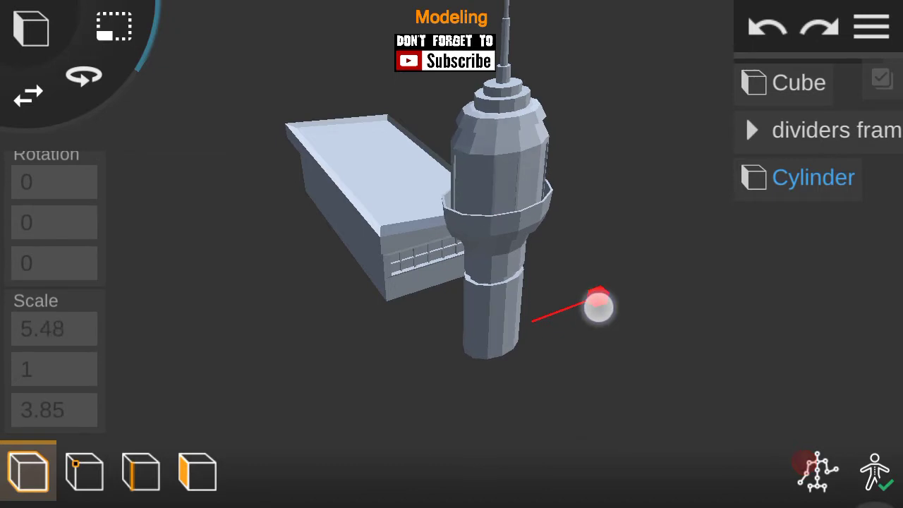
pyautogui.moveTo(649, 296); pyautogui.dragTo(426, 279)
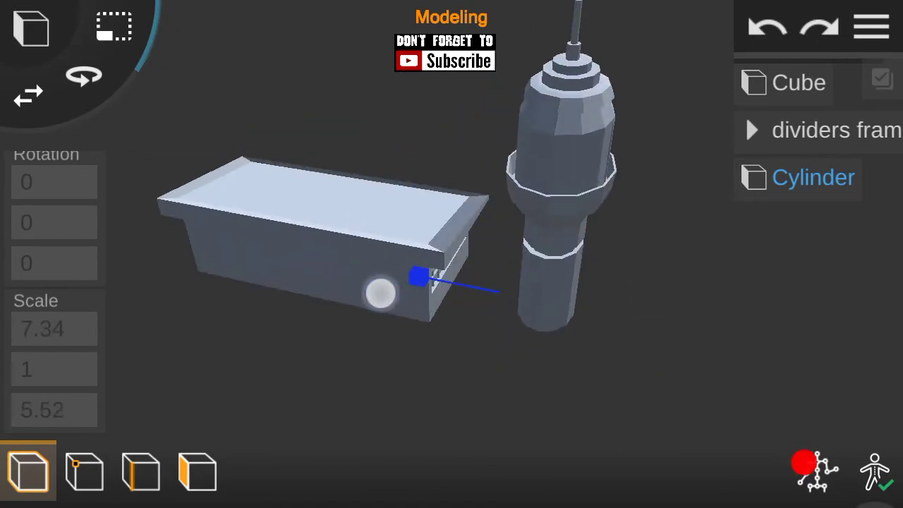
pyautogui.moveTo(375, 314)
pyautogui.mouseDown()
pyautogui.moveTo(630, 318)
pyautogui.moveTo(551, 251)
pyautogui.moveTo(579, 248)
pyautogui.mouseUp()
# Step: Set the tower's scale to 5.7, 0.7, 5.7
pyautogui.click(54, 368)
pyautogui.press('BackSpace')
pyautogui.press('BackSpace')
pyautogui.write('7')
pyautogui.click(774, 226)
pyautogui.moveTo(598, 385); pyautogui.dragTo(595, 369)
pyautogui.click(773, 238)
pyautogui.click(54, 328)
pyautogui.press('BackSpace')
pyautogui.press('BackSpace')
pyautogui.write('7')
pyautogui.click(774, 228)
pyautogui.click(54, 410)
pyautogui.press('BackSpace')
pyautogui.press('BackSpace')
pyautogui.write('7')
pyautogui.click(774, 228)
# Step: Deselect the tower and add a new Cube to the scene
pyautogui.moveTo(657, 364)
pyautogui.mouseDown()
pyautogui.moveTo(719, 395)
pyautogui.moveTo(539, 240)
pyautogui.moveTo(508, 388)
pyautogui.mouseUp()
pyautogui.scroll(5, 451, 279)
pyautogui.moveTo(452, 296)
pyautogui.mouseDown()
pyautogui.moveTo(644, 222)
pyautogui.moveTo(355, 308)
pyautogui.moveTo(536, 195)
pyautogui.mouseUp()
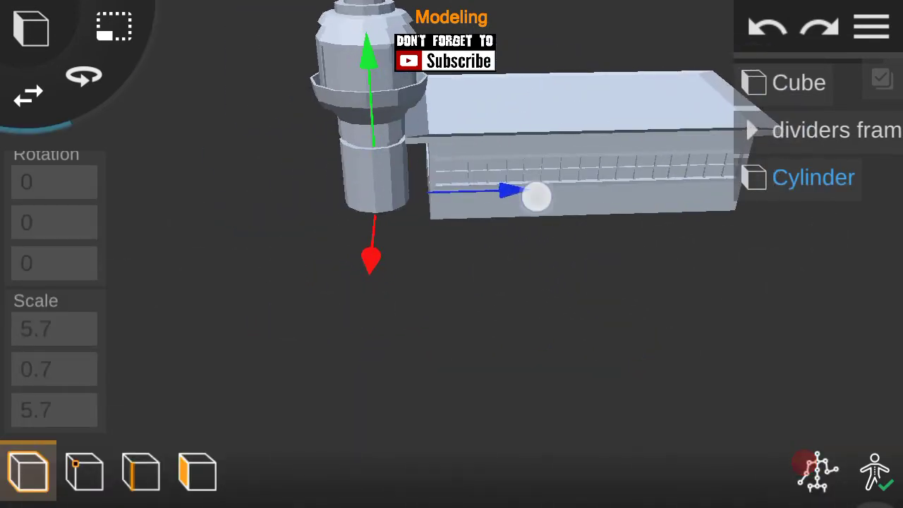
pyautogui.click(877, 18)
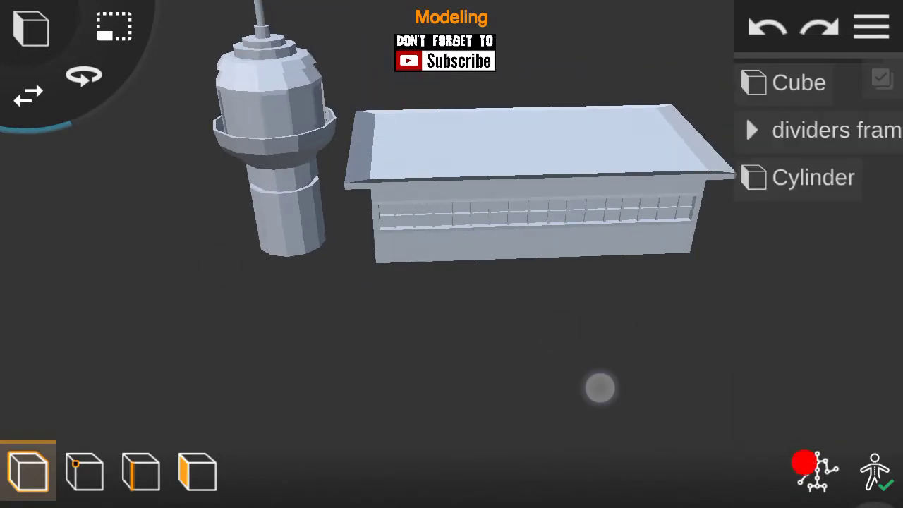
pyautogui.click(31, 29)
pyautogui.click(40, 116)
pyautogui.moveTo(828, 262); pyautogui.dragTo(589, 279)
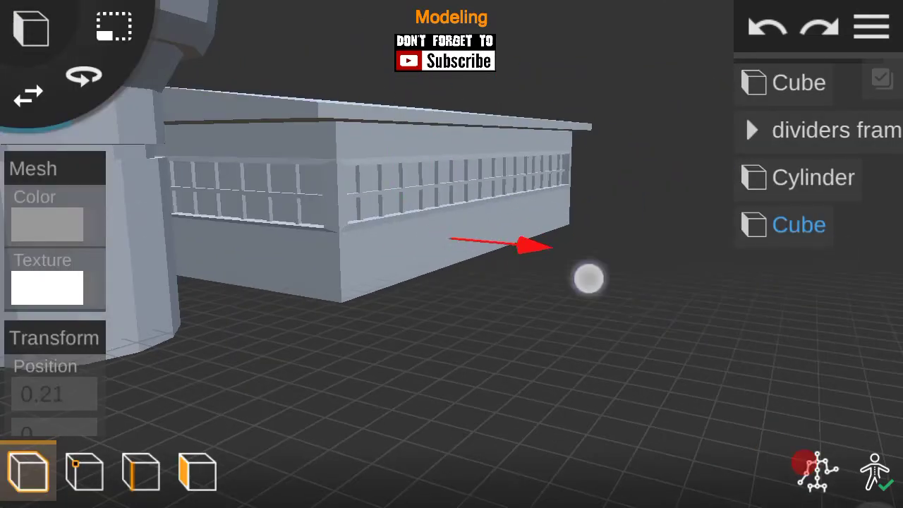
# Step: Extrude the cube's face pointing away from the terminal wall into a long box
pyautogui.moveTo(553, 125)
pyautogui.mouseDown()
pyautogui.moveTo(651, 355)
pyautogui.moveTo(550, 306)
pyautogui.moveTo(619, 298)
pyautogui.moveTo(271, 101)
pyautogui.mouseUp()
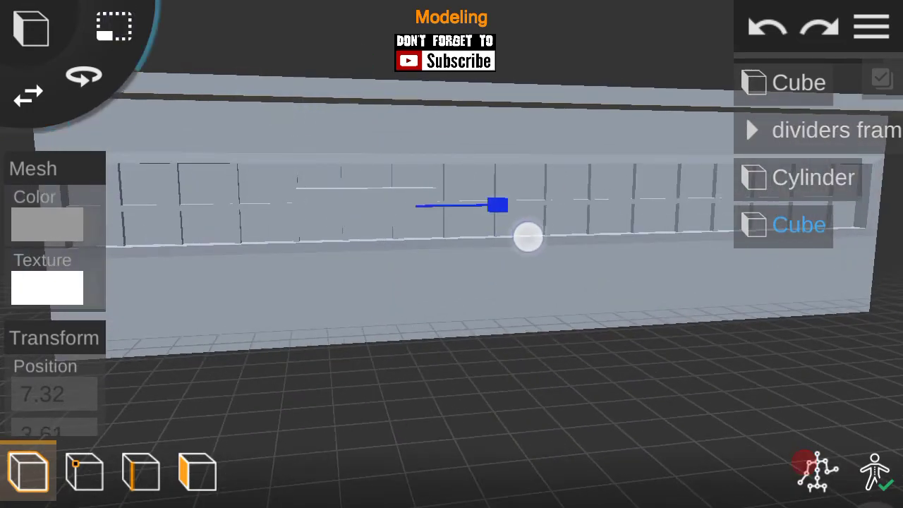
pyautogui.moveTo(525, 249); pyautogui.dragTo(272, 267)
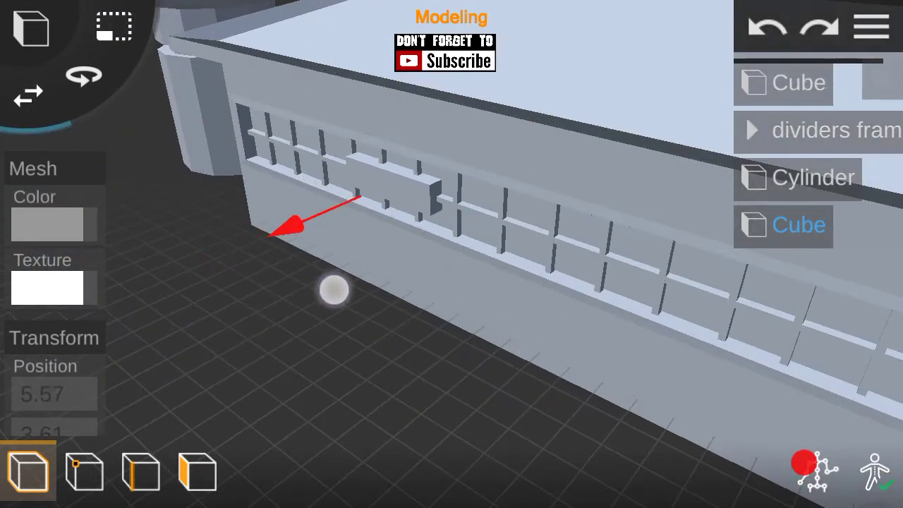
pyautogui.moveTo(333, 288); pyautogui.dragTo(710, 306)
pyautogui.click(198, 471)
pyautogui.moveTo(618, 331)
pyautogui.mouseDown()
pyautogui.moveTo(437, 141)
pyautogui.moveTo(628, 191)
pyautogui.mouseUp()
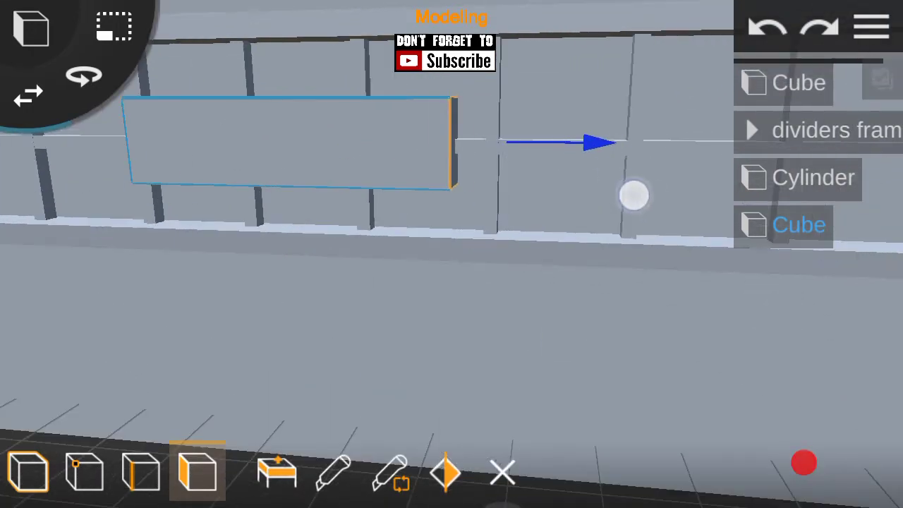
pyautogui.moveTo(655, 240)
pyautogui.mouseDown()
pyautogui.moveTo(691, 294)
pyautogui.moveTo(393, 309)
pyautogui.moveTo(415, 369)
pyautogui.moveTo(658, 388)
pyautogui.moveTo(296, 94)
pyautogui.moveTo(824, 372)
pyautogui.moveTo(270, 462)
pyautogui.mouseUp()
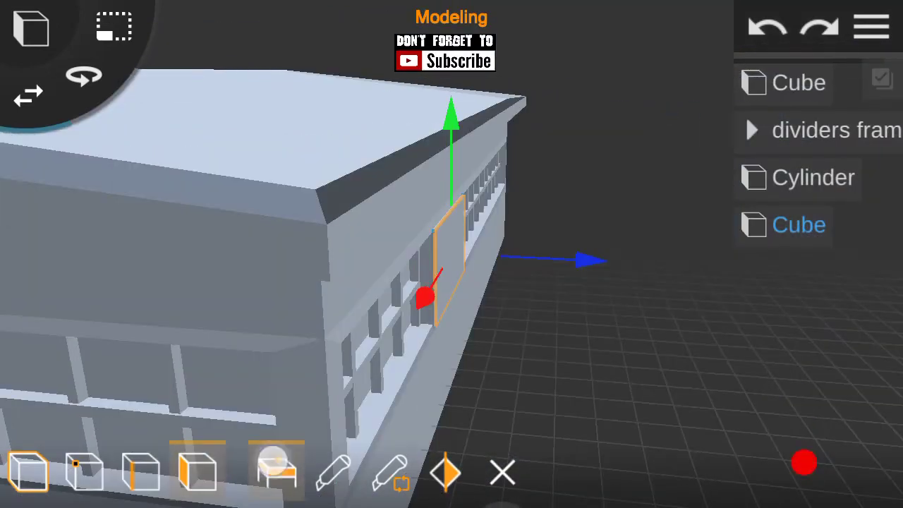
pyautogui.click(276, 462)
pyautogui.moveTo(699, 407); pyautogui.dragTo(741, 330)
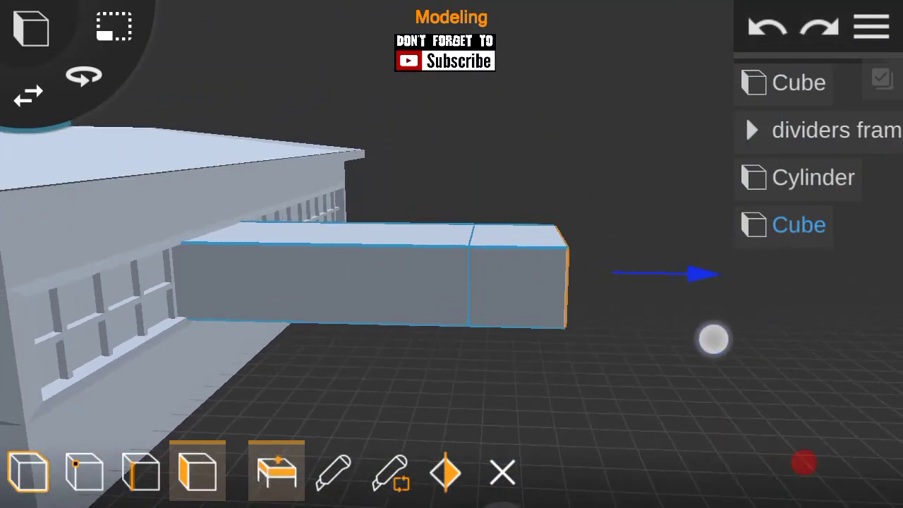
# Step: Orbit around the extruded box and return to object mode with the terminal in view
pyautogui.moveTo(746, 375)
pyautogui.mouseDown()
pyautogui.moveTo(772, 334)
pyautogui.moveTo(701, 306)
pyautogui.moveTo(711, 413)
pyautogui.moveTo(557, 374)
pyautogui.mouseUp()
pyautogui.moveTo(655, 274)
pyautogui.mouseDown()
pyautogui.moveTo(758, 359)
pyautogui.moveTo(586, 290)
pyautogui.moveTo(681, 296)
pyautogui.mouseUp()
pyautogui.moveTo(549, 304)
pyautogui.mouseDown()
pyautogui.moveTo(699, 199)
pyautogui.moveTo(703, 294)
pyautogui.moveTo(658, 159)
pyautogui.moveTo(684, 364)
pyautogui.moveTo(575, 336)
pyautogui.moveTo(659, 391)
pyautogui.moveTo(640, 312)
pyautogui.moveTo(814, 310)
pyautogui.moveTo(643, 287)
pyautogui.mouseUp()
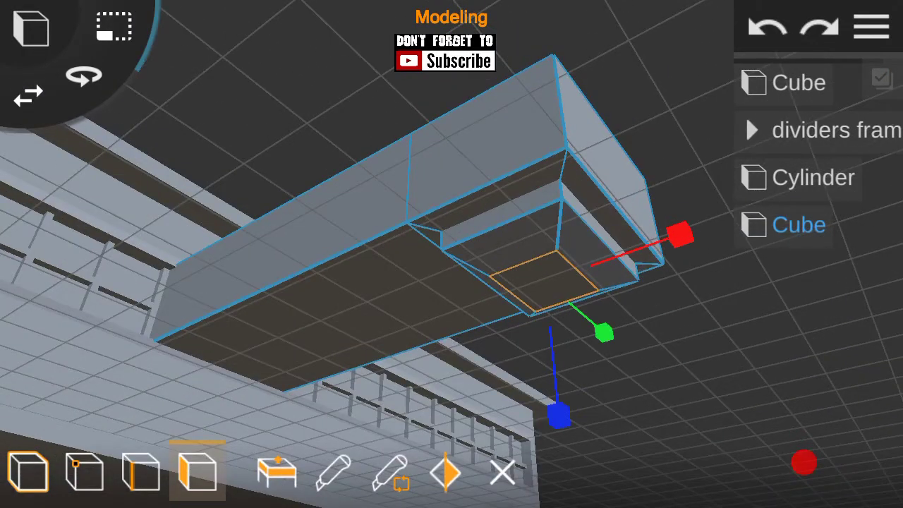
pyautogui.moveTo(599, 365)
pyautogui.mouseDown()
pyautogui.moveTo(762, 389)
pyautogui.moveTo(627, 328)
pyautogui.moveTo(566, 369)
pyautogui.moveTo(721, 314)
pyautogui.mouseUp()
pyautogui.moveTo(585, 389)
pyautogui.mouseDown()
pyautogui.moveTo(647, 373)
pyautogui.moveTo(480, 367)
pyautogui.moveTo(505, 375)
pyautogui.mouseUp()
pyautogui.moveTo(565, 339)
pyautogui.mouseDown()
pyautogui.moveTo(703, 304)
pyautogui.moveTo(639, 288)
pyautogui.mouseUp()
pyautogui.click(28, 472)
pyautogui.moveTo(655, 369); pyautogui.dragTo(706, 367)
pyautogui.click(872, 26)
pyautogui.moveTo(141, 294)
pyautogui.mouseDown()
pyautogui.moveTo(774, 383)
pyautogui.moveTo(630, 318)
pyautogui.mouseUp()
# Step: Add a loop cut across the new box
pyautogui.click(197, 471)
pyautogui.moveTo(282, 317)
pyautogui.mouseDown()
pyautogui.moveTo(101, 297)
pyautogui.moveTo(209, 289)
pyautogui.mouseUp()
pyautogui.click(390, 471)
pyautogui.moveTo(726, 207); pyautogui.dragTo(604, 227)
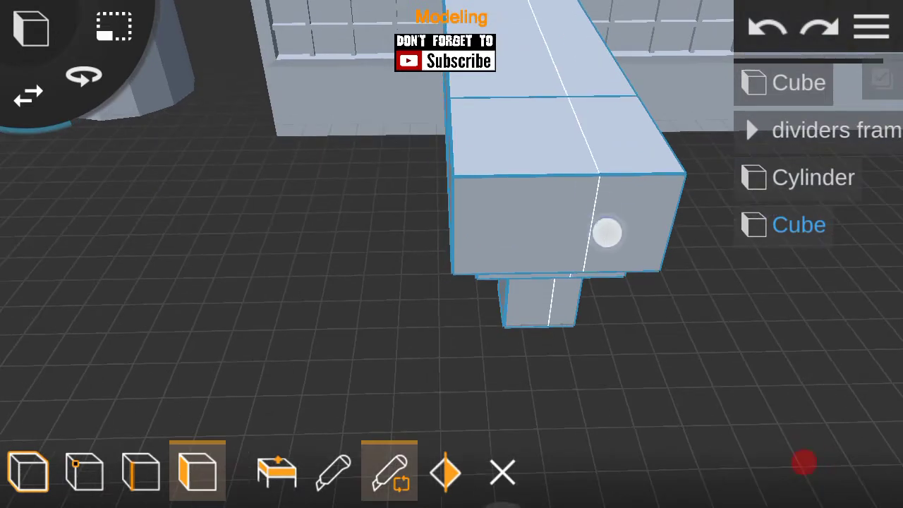
pyautogui.moveTo(770, 337); pyautogui.dragTo(687, 305)
# Step: Extrude the box's top face upward into a raised block
pyautogui.click(277, 471)
pyautogui.moveTo(790, 310); pyautogui.dragTo(758, 285)
pyautogui.moveTo(542, 110); pyautogui.dragTo(553, 99)
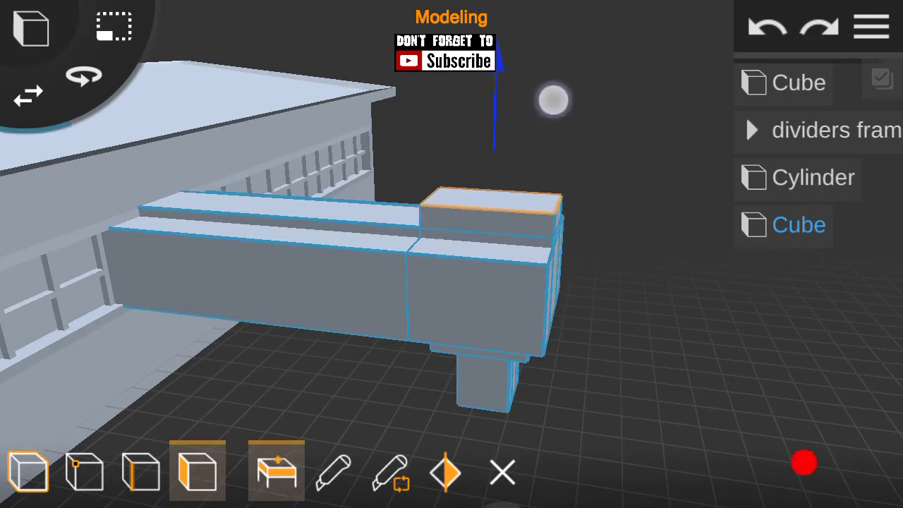
pyautogui.moveTo(719, 440); pyautogui.dragTo(705, 424)
pyautogui.click(872, 26)
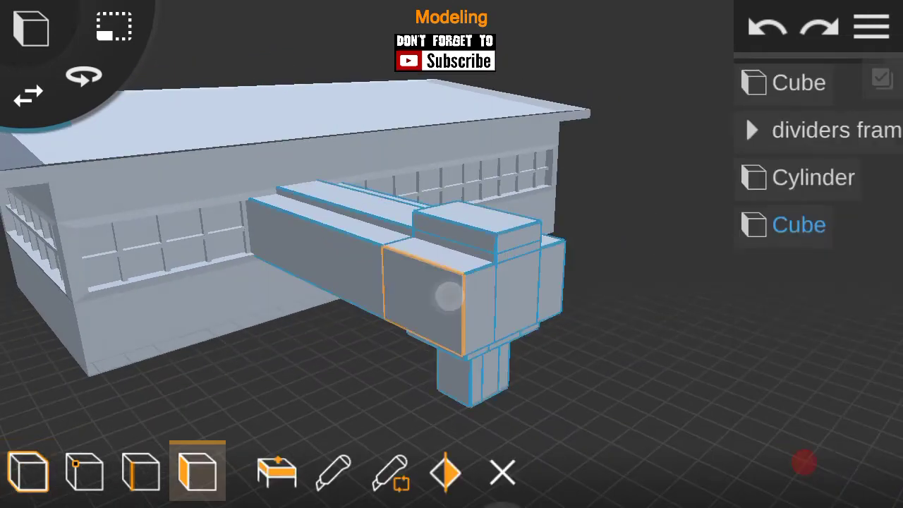
pyautogui.moveTo(769, 296); pyautogui.dragTo(715, 312)
pyautogui.moveTo(629, 279); pyautogui.dragTo(687, 224)
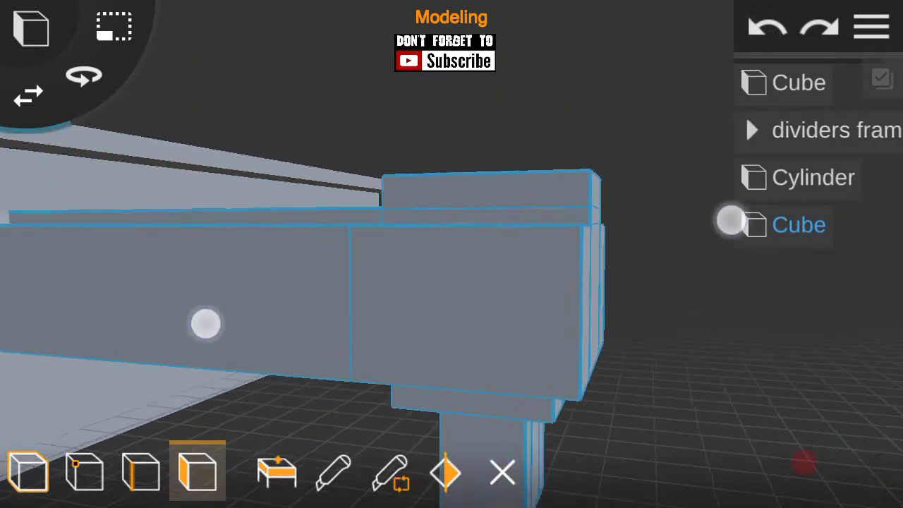
# Step: Select a front face of the beam and add another loop cut
pyautogui.click(162, 282)
pyautogui.moveTo(606, 364); pyautogui.dragTo(556, 368)
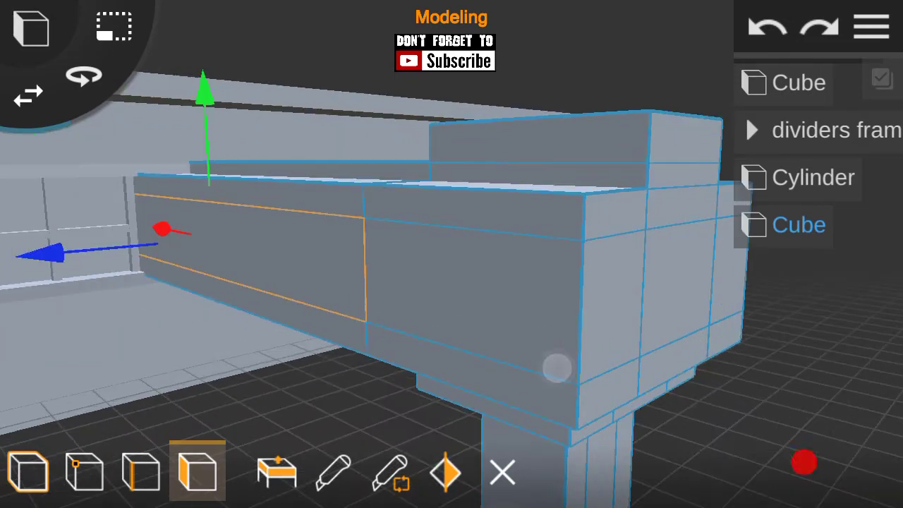
pyautogui.click(872, 26)
pyautogui.click(871, 26)
pyautogui.moveTo(600, 343); pyautogui.dragTo(798, 349)
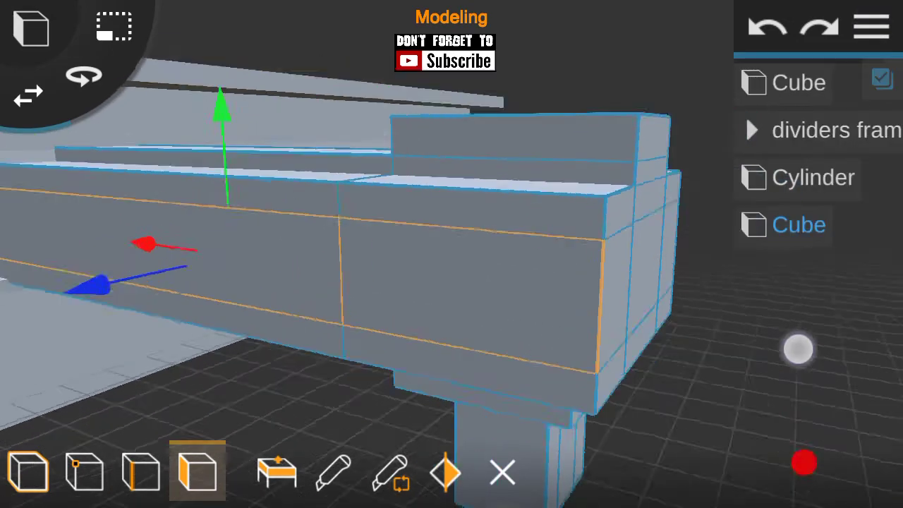
pyautogui.click(389, 471)
pyautogui.moveTo(602, 412); pyautogui.dragTo(790, 238)
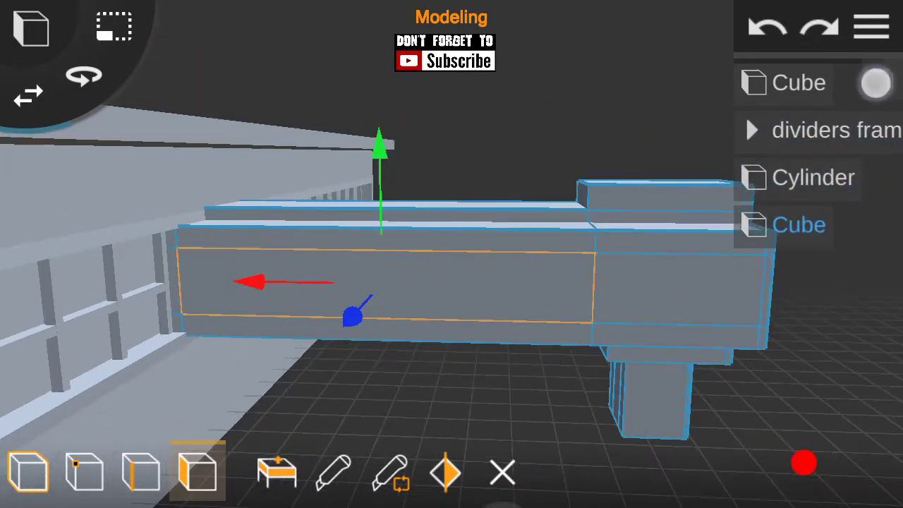
pyautogui.moveTo(181, 393); pyautogui.dragTo(659, 364)
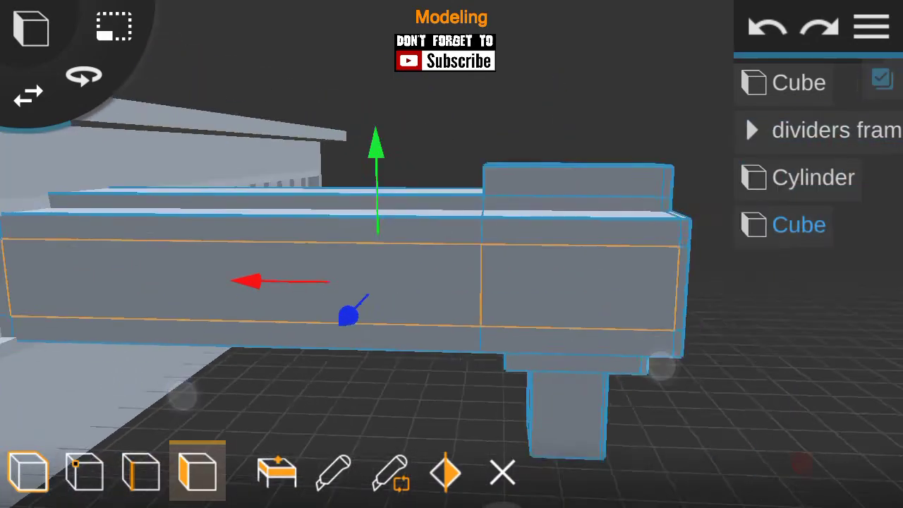
# Step: Extrude the selected beam face to form the support leg
pyautogui.click(276, 472)
pyautogui.moveTo(635, 318); pyautogui.dragTo(366, 311)
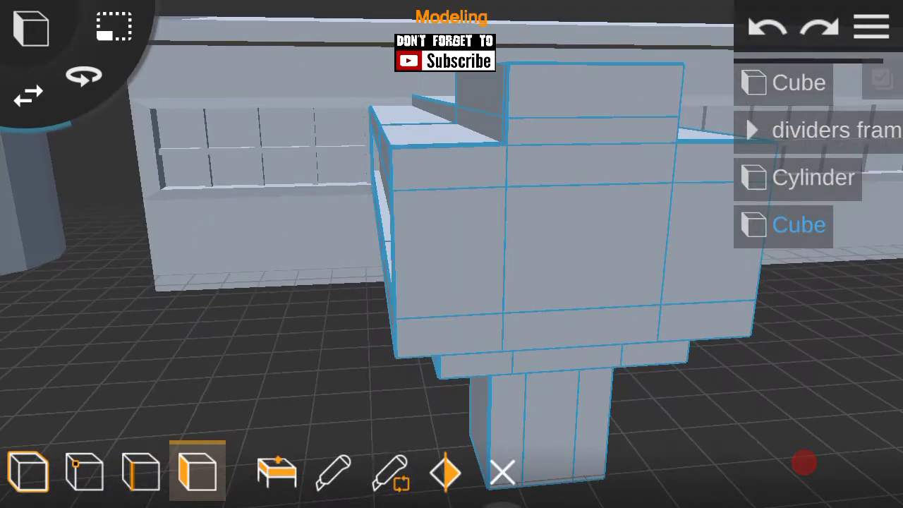
pyautogui.moveTo(365, 392); pyautogui.dragTo(141, 367)
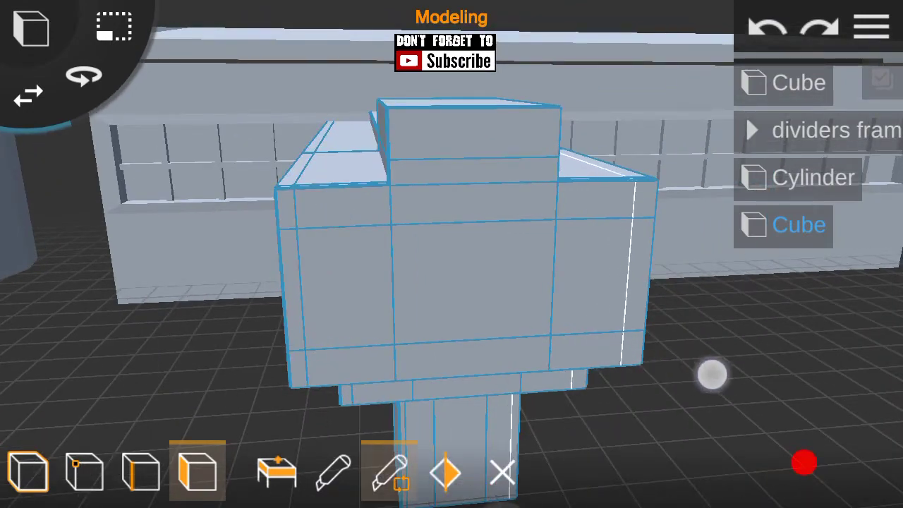
pyautogui.moveTo(733, 378); pyautogui.dragTo(631, 355)
pyautogui.moveTo(733, 381); pyautogui.dragTo(767, 383)
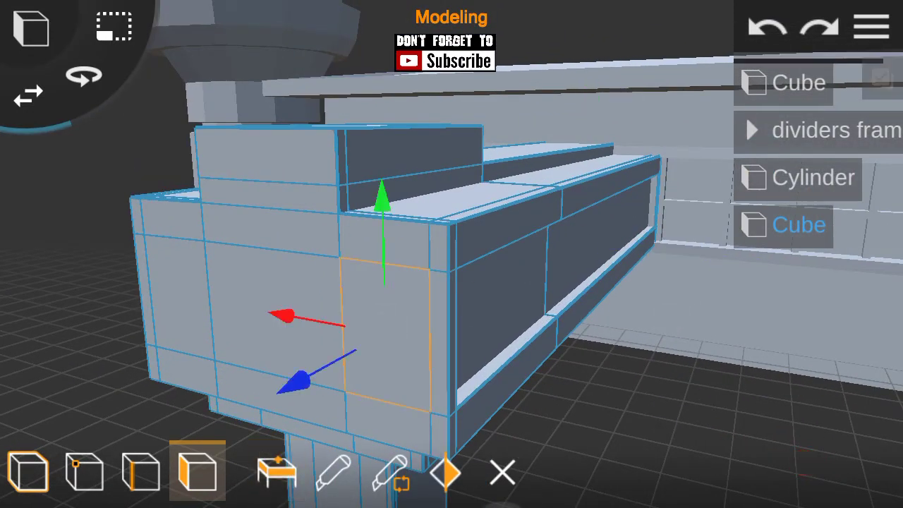
pyautogui.moveTo(686, 356); pyautogui.dragTo(235, 326)
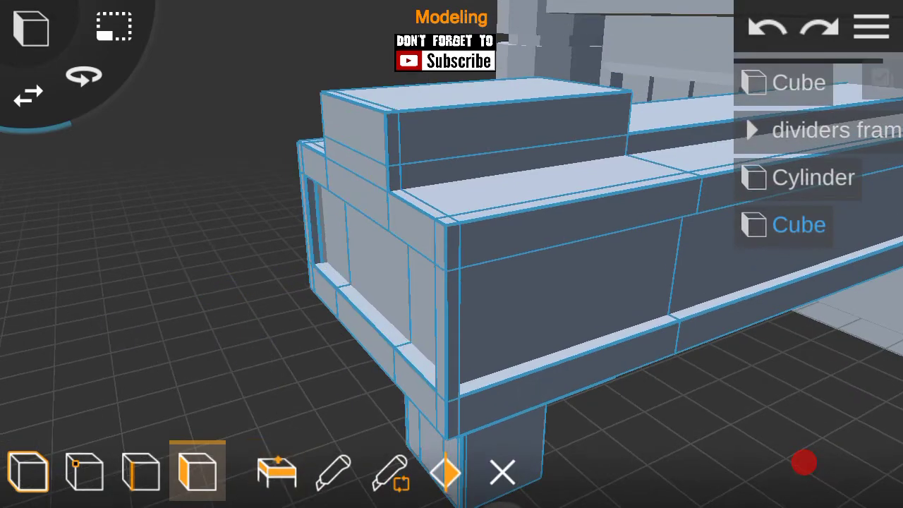
# Step: Reselect the jet bridge and extrude its end face into a longer extension
pyautogui.click(28, 471)
pyautogui.click(824, 363)
pyautogui.moveTo(635, 324); pyautogui.dragTo(703, 345)
pyautogui.click(31, 28)
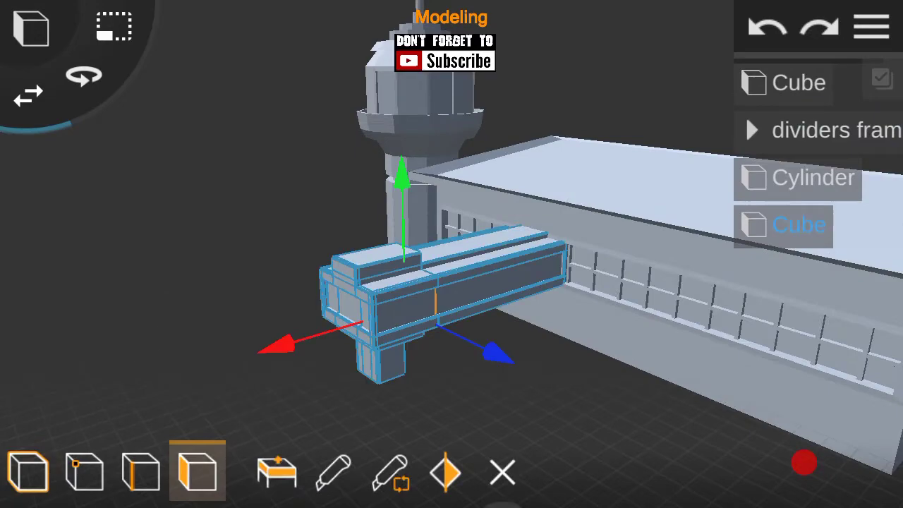
pyautogui.click(413, 306)
pyautogui.scroll(5, 403, 257)
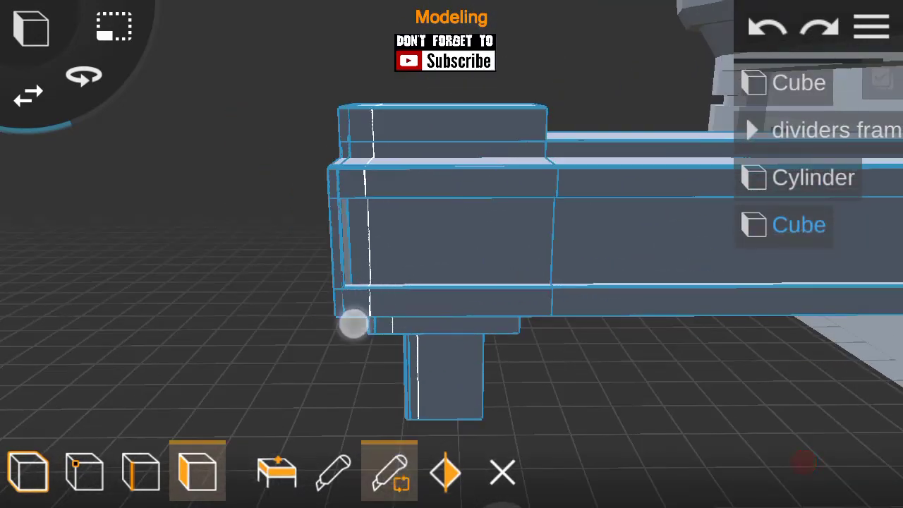
pyautogui.click(277, 471)
pyautogui.moveTo(747, 367)
pyautogui.mouseDown()
pyautogui.moveTo(826, 439)
pyautogui.moveTo(782, 338)
pyautogui.mouseUp()
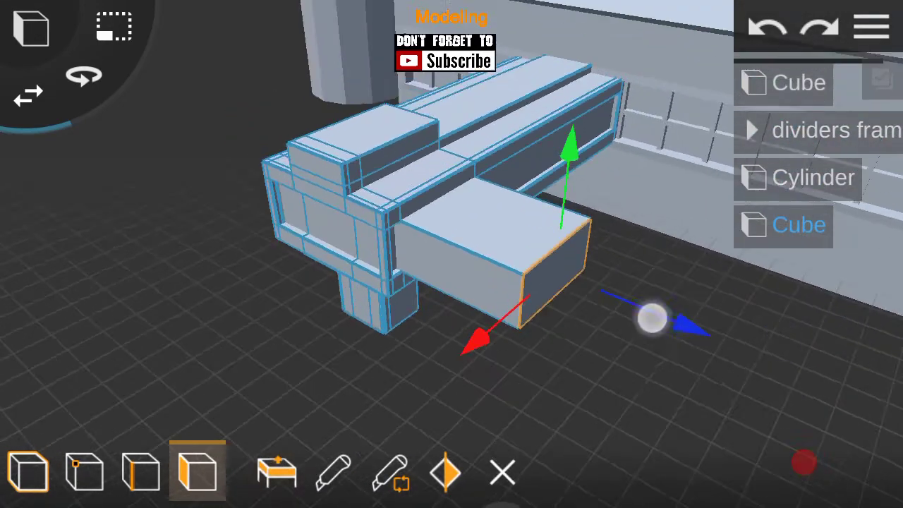
# Step: Inset the extension's end face into a frame and move it outward
pyautogui.scroll(-3, 458, 287)
pyautogui.scroll(-3, 456, 287)
pyautogui.scroll(3, 423, 254)
pyautogui.scroll(2, 423, 254)
pyautogui.scroll(3, 461, 277)
pyautogui.scroll(2, 462, 277)
pyautogui.moveTo(705, 212); pyautogui.dragTo(634, 296)
pyautogui.moveTo(480, 423)
pyautogui.mouseDown()
pyautogui.moveTo(504, 399)
pyautogui.moveTo(519, 242)
pyautogui.moveTo(742, 355)
pyautogui.moveTo(805, 373)
pyautogui.moveTo(741, 353)
pyautogui.mouseUp()
pyautogui.click(277, 471)
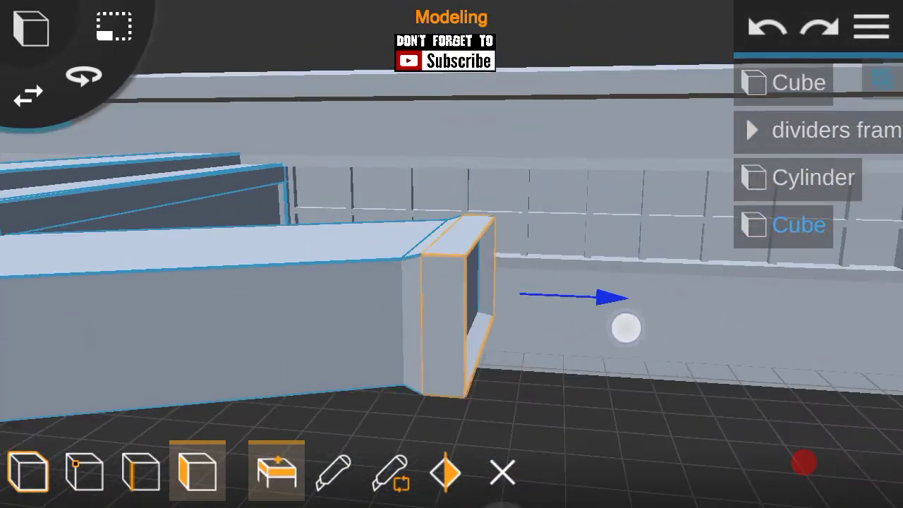
pyautogui.click(598, 328)
# Step: Inspect the framed beam end, then return to object mode
pyautogui.moveTo(671, 384)
pyautogui.mouseDown()
pyautogui.moveTo(369, 353)
pyautogui.moveTo(678, 165)
pyautogui.moveTo(16, 94)
pyautogui.mouseUp()
pyautogui.moveTo(698, 424)
pyautogui.mouseDown()
pyautogui.moveTo(716, 411)
pyautogui.moveTo(579, 327)
pyautogui.mouseUp()
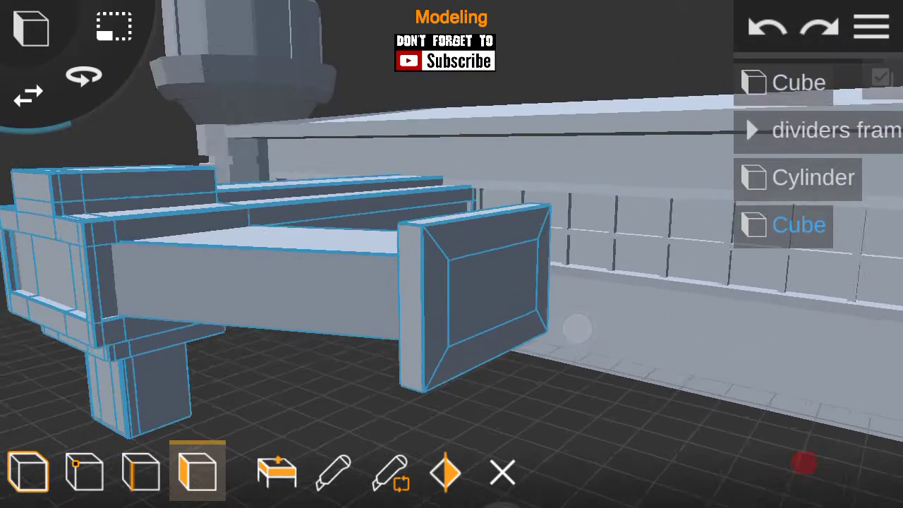
pyautogui.click(503, 472)
pyautogui.click(31, 28)
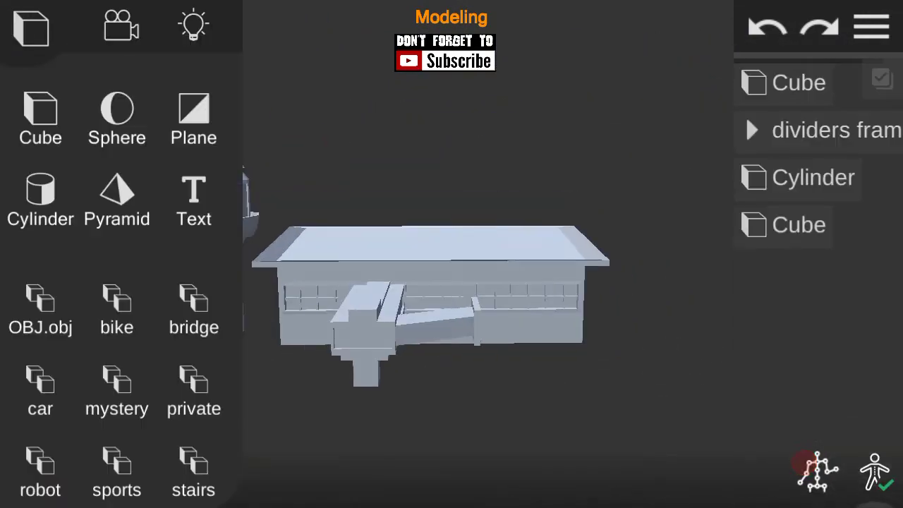
# Step: Add a plane under the terminal and colour it dark grey
pyautogui.click(194, 106)
pyautogui.moveTo(621, 367)
pyautogui.mouseDown()
pyautogui.moveTo(715, 320)
pyautogui.moveTo(618, 359)
pyautogui.moveTo(302, 337)
pyautogui.moveTo(242, 363)
pyautogui.mouseUp()
pyautogui.moveTo(800, 238)
pyautogui.mouseDown()
pyautogui.moveTo(768, 175)
pyautogui.moveTo(655, 234)
pyautogui.mouseUp()
pyautogui.click(47, 224)
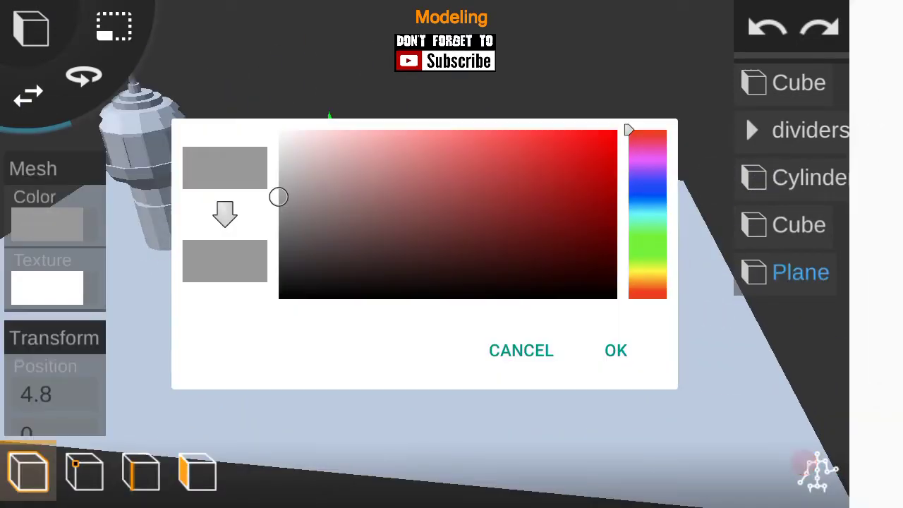
pyautogui.moveTo(282, 197); pyautogui.dragTo(181, 256)
pyautogui.click(614, 349)
# Step: Save the airport project and add the stairs model
pyautogui.click(872, 27)
pyautogui.click(814, 233)
pyautogui.click(30, 28)
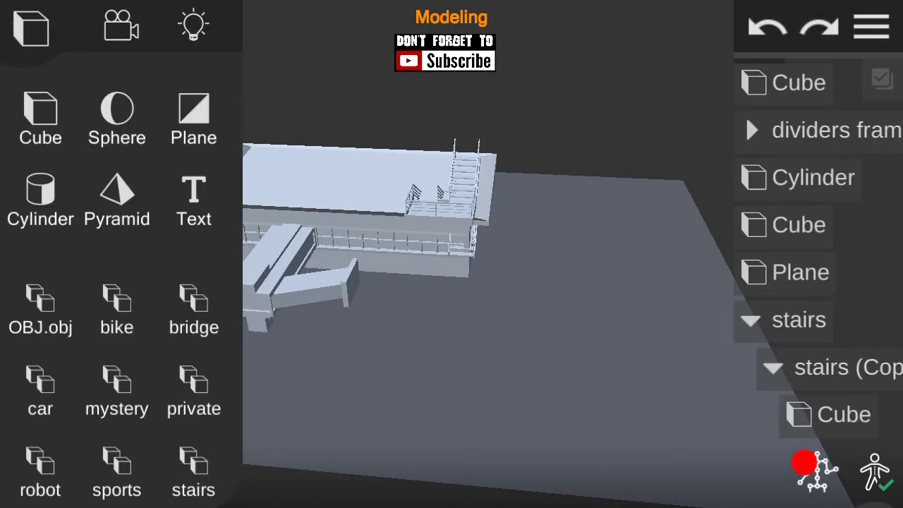
pyautogui.click(193, 469)
# Step: Rotate the stairs to -180 and move them next to the terminal
pyautogui.moveTo(554, 242)
pyautogui.mouseDown()
pyautogui.moveTo(665, 344)
pyautogui.moveTo(318, 216)
pyautogui.moveTo(656, 294)
pyautogui.moveTo(641, 221)
pyautogui.mouseUp()
pyautogui.click(83, 75)
pyautogui.moveTo(493, 282)
pyautogui.mouseDown()
pyautogui.moveTo(564, 240)
pyautogui.moveTo(706, 230)
pyautogui.mouseUp()
pyautogui.click(58, 411)
pyautogui.press('BackSpace')
pyautogui.press('BackSpace')
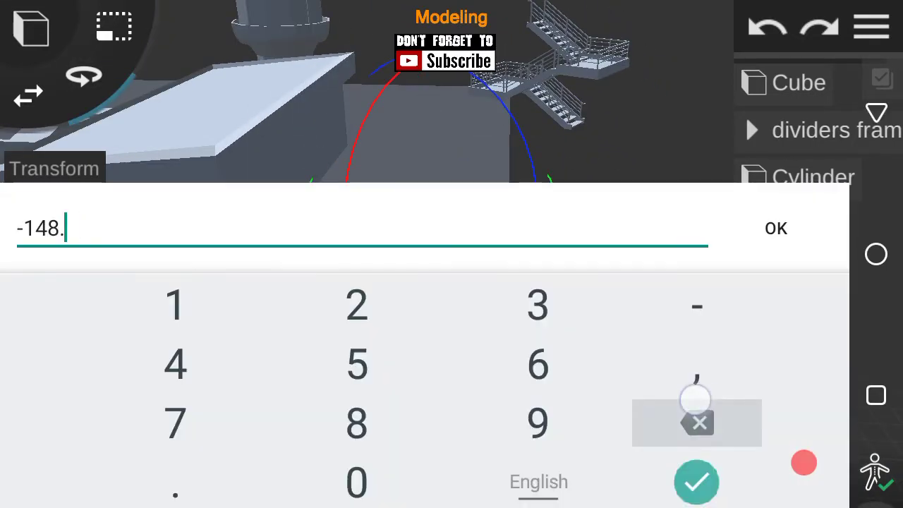
pyautogui.write('80')
pyautogui.click(696, 482)
pyautogui.moveTo(574, 87)
pyautogui.mouseDown()
pyautogui.moveTo(369, 318)
pyautogui.moveTo(244, 180)
pyautogui.mouseUp()
# Step: Scale the stairs to 0.5 on the X, Y and Z axes
pyautogui.click(114, 26)
pyautogui.moveTo(564, 318); pyautogui.dragTo(522, 303)
pyautogui.moveTo(313, 337)
pyautogui.mouseDown()
pyautogui.moveTo(539, 399)
pyautogui.moveTo(538, 349)
pyautogui.moveTo(422, 271)
pyautogui.mouseUp()
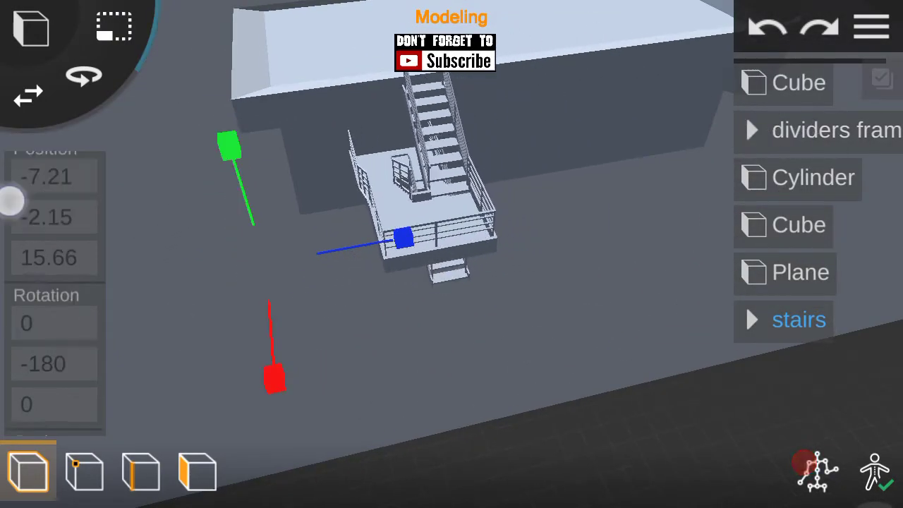
pyautogui.click(54, 182)
pyautogui.write('5')
pyautogui.press('Return')
pyautogui.click(54, 369)
pyautogui.write('0.5')
pyautogui.press('Return')
pyautogui.click(55, 409)
pyautogui.press('BackSpace')
pyautogui.press('BackSpace')
pyautogui.write('5')
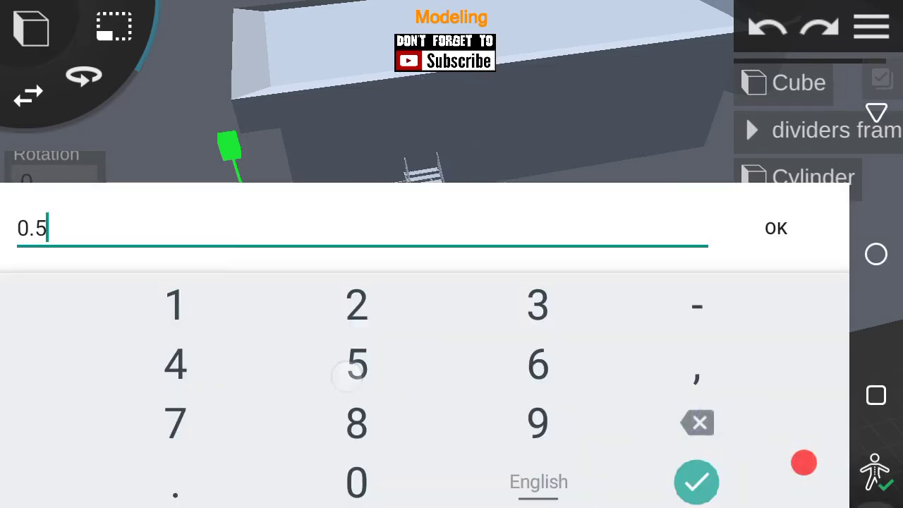
pyautogui.press('Return')
# Step: Orbit and zoom around the resized stairs to inspect them up close
pyautogui.moveTo(758, 254); pyautogui.dragTo(722, 295)
pyautogui.moveTo(152, 220); pyautogui.dragTo(228, 279)
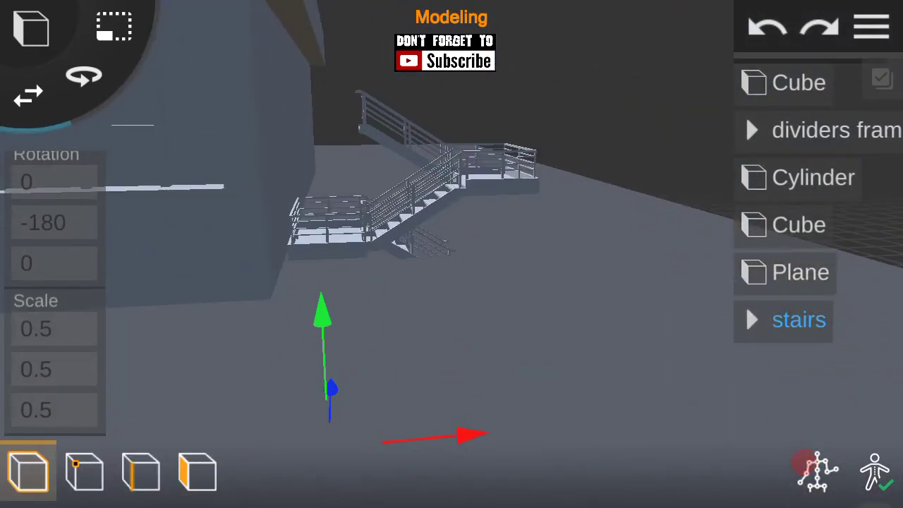
pyautogui.moveTo(650, 301)
pyautogui.mouseDown()
pyautogui.moveTo(679, 298)
pyautogui.moveTo(606, 278)
pyautogui.moveTo(562, 342)
pyautogui.mouseUp()
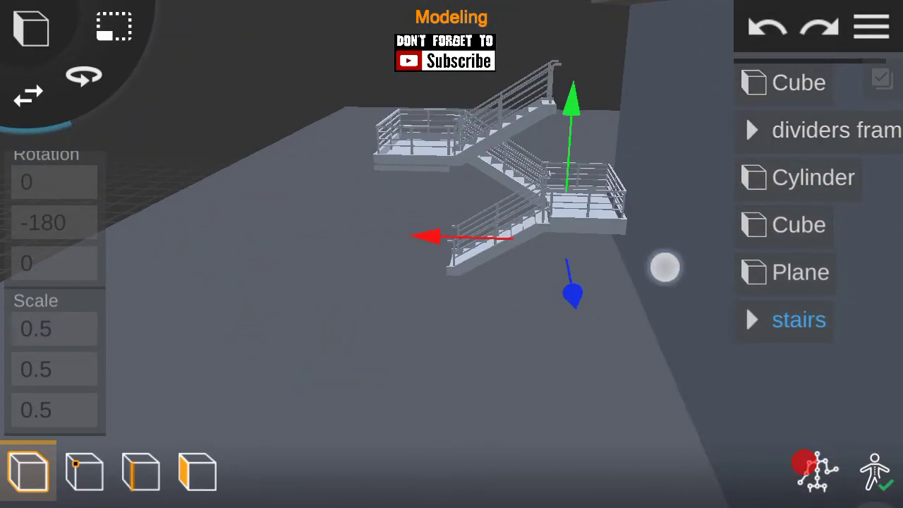
pyautogui.moveTo(656, 247); pyautogui.dragTo(740, 359)
pyautogui.scroll(5, 455, 347)
pyautogui.moveTo(677, 318)
pyautogui.mouseDown()
pyautogui.moveTo(623, 316)
pyautogui.moveTo(707, 288)
pyautogui.moveTo(731, 357)
pyautogui.moveTo(773, 319)
pyautogui.moveTo(757, 307)
pyautogui.mouseUp()
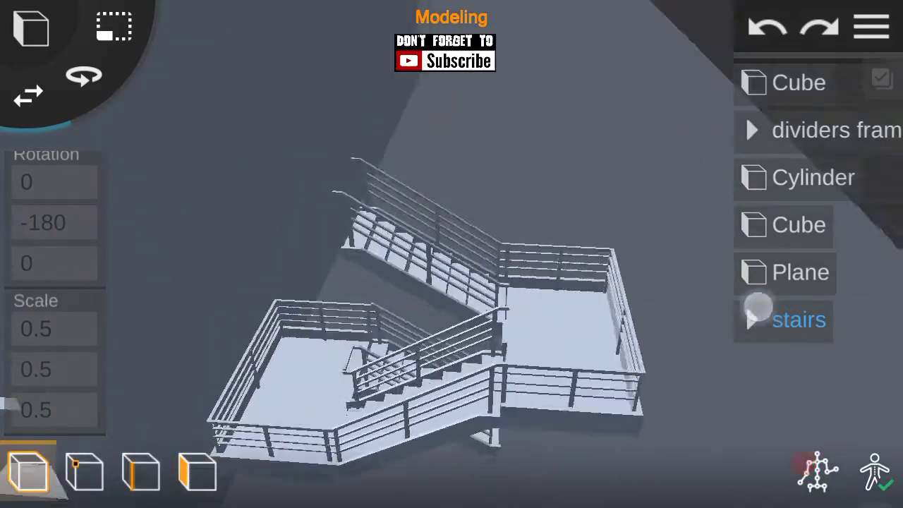
pyautogui.scroll(5, 590, 326)
pyautogui.moveTo(590, 327)
pyautogui.mouseDown()
pyautogui.moveTo(621, 292)
pyautogui.moveTo(671, 270)
pyautogui.moveTo(591, 325)
pyautogui.mouseUp()
pyautogui.scroll(-5, 393, 304)
pyautogui.moveTo(539, 239); pyautogui.dragTo(496, 345)
pyautogui.click(872, 27)
pyautogui.click(872, 26)
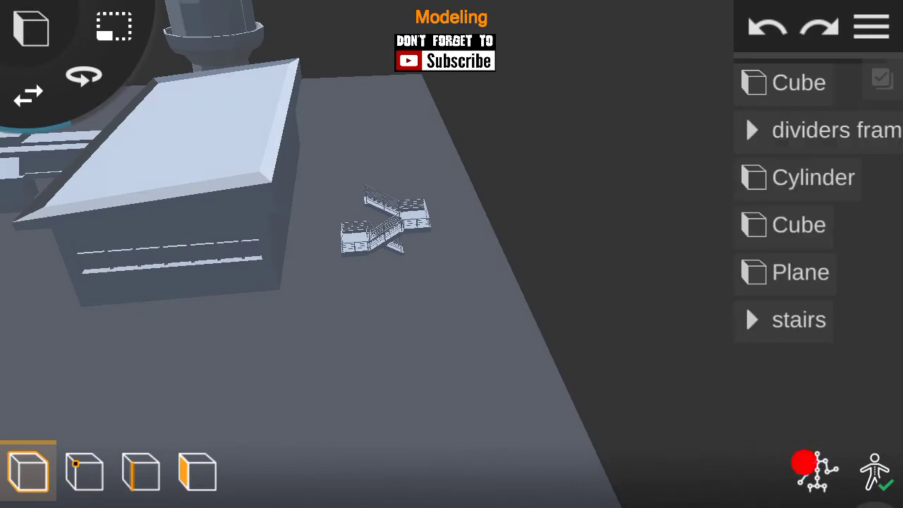
# Step: Select the loose Cube (Copy) stair parts and group them together
pyautogui.scroll(5, 442, 194)
pyautogui.click(402, 184)
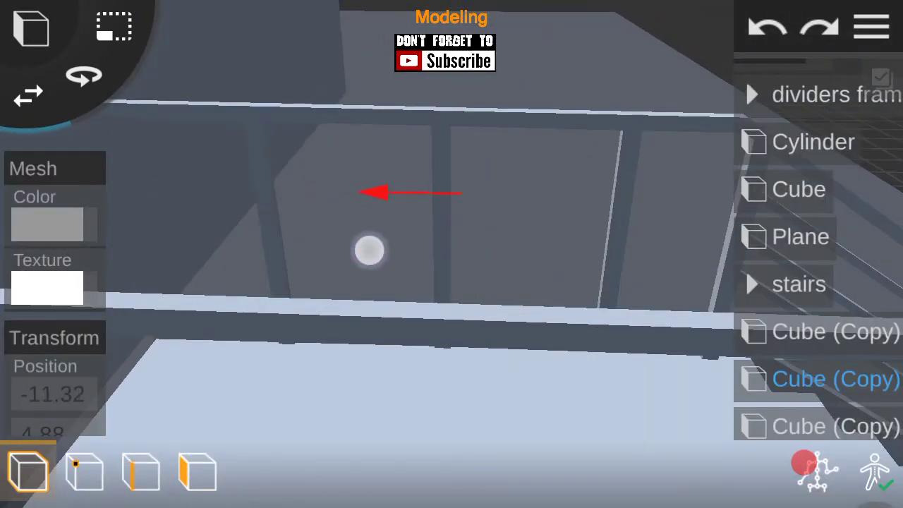
pyautogui.scroll(-5, 452, 254)
pyautogui.click(872, 26)
pyautogui.click(820, 203)
pyautogui.click(832, 417)
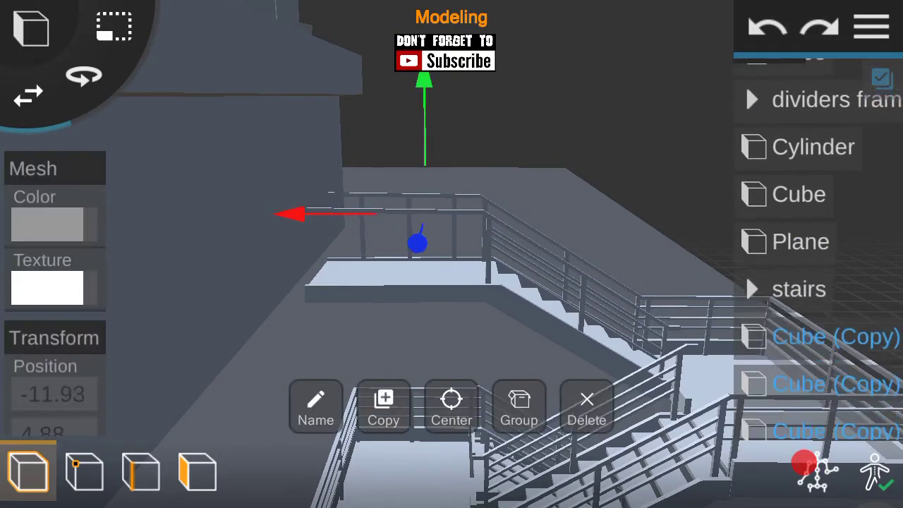
pyautogui.click(520, 407)
pyautogui.click(818, 368)
pyautogui.click(872, 27)
pyautogui.click(804, 462)
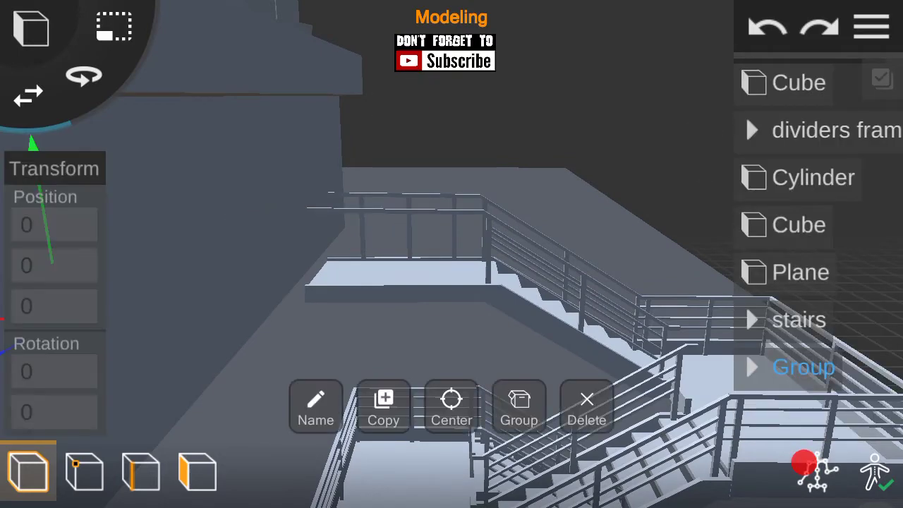
# Step: Orbit and zoom around the grouped staircase to inspect its platform and railing
pyautogui.moveTo(551, 268); pyautogui.dragTo(635, 282)
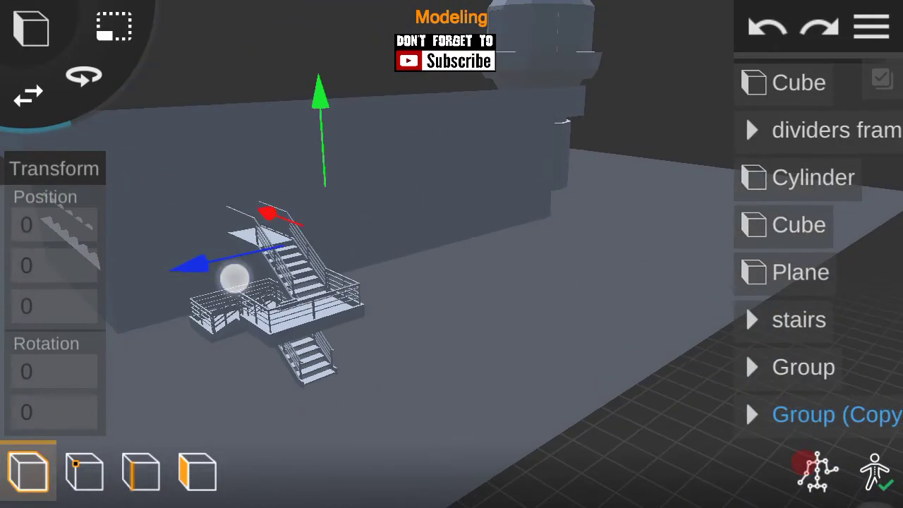
pyautogui.scroll(5, 423, 257)
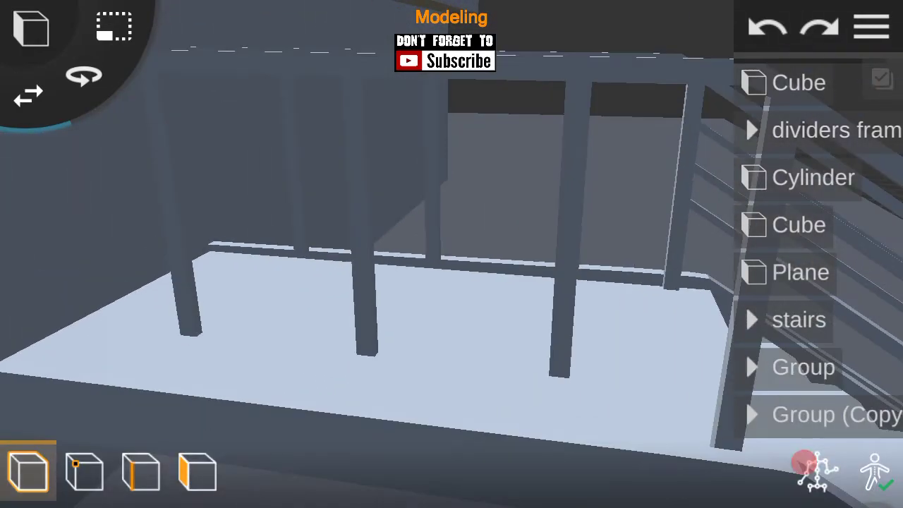
pyautogui.scroll(-3, 598, 361)
pyautogui.moveTo(598, 360); pyautogui.dragTo(592, 371)
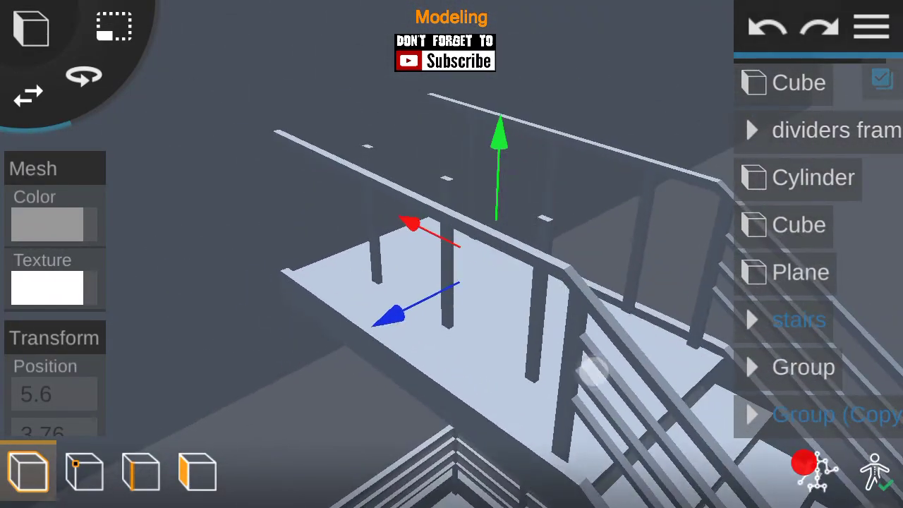
pyautogui.scroll(5, 441, 282)
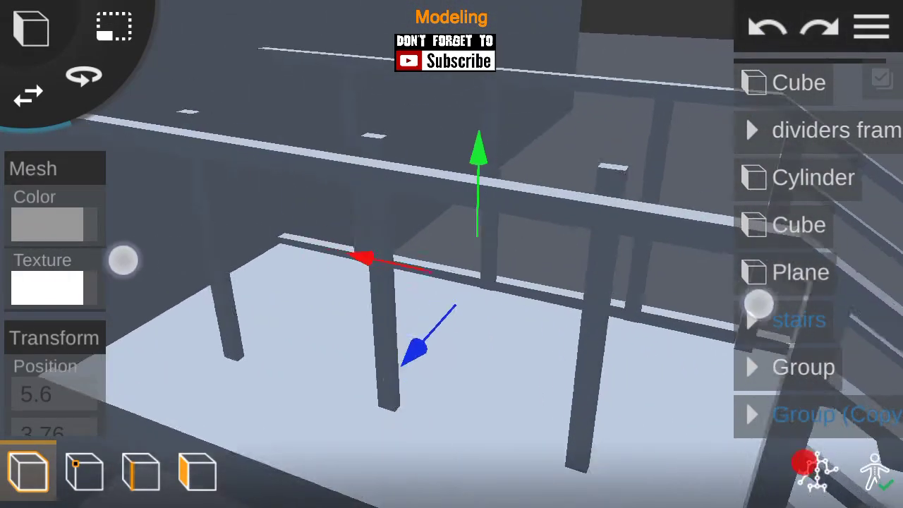
pyautogui.moveTo(758, 303)
pyautogui.mouseDown()
pyautogui.moveTo(604, 147)
pyautogui.moveTo(588, 276)
pyautogui.moveTo(699, 174)
pyautogui.mouseUp()
pyautogui.scroll(3, 442, 218)
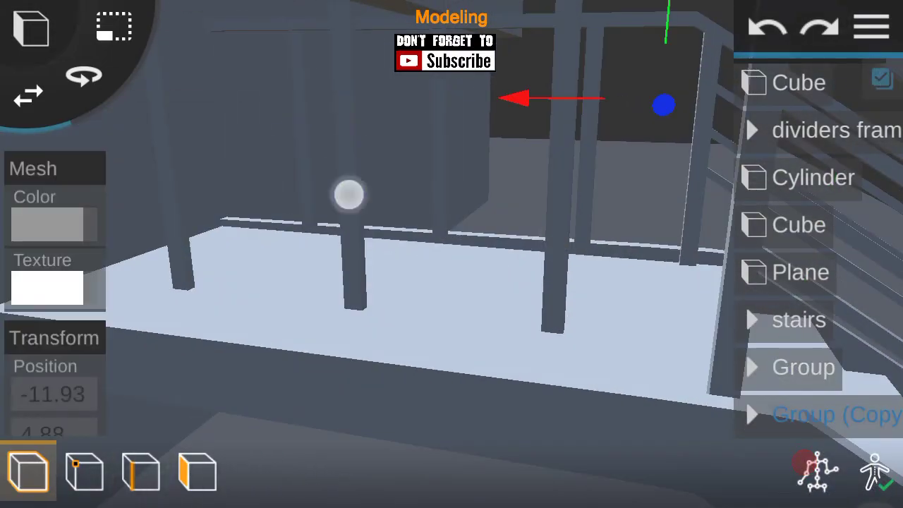
pyautogui.moveTo(177, 205)
pyautogui.mouseDown()
pyautogui.moveTo(206, 298)
pyautogui.moveTo(167, 306)
pyautogui.moveTo(234, 204)
pyautogui.moveTo(598, 332)
pyautogui.moveTo(283, 206)
pyautogui.mouseUp()
pyautogui.moveTo(665, 327); pyautogui.dragTo(324, 249)
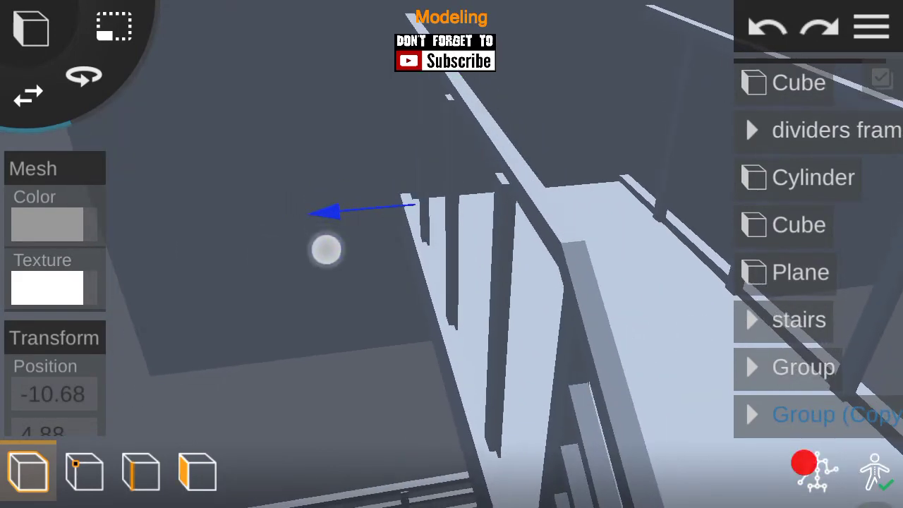
pyautogui.scroll(-3, 463, 348)
pyautogui.moveTo(613, 327); pyautogui.dragTo(677, 375)
# Step: Rename the stair group to 'stairs' and slide it along X toward the terminal
pyautogui.click(873, 29)
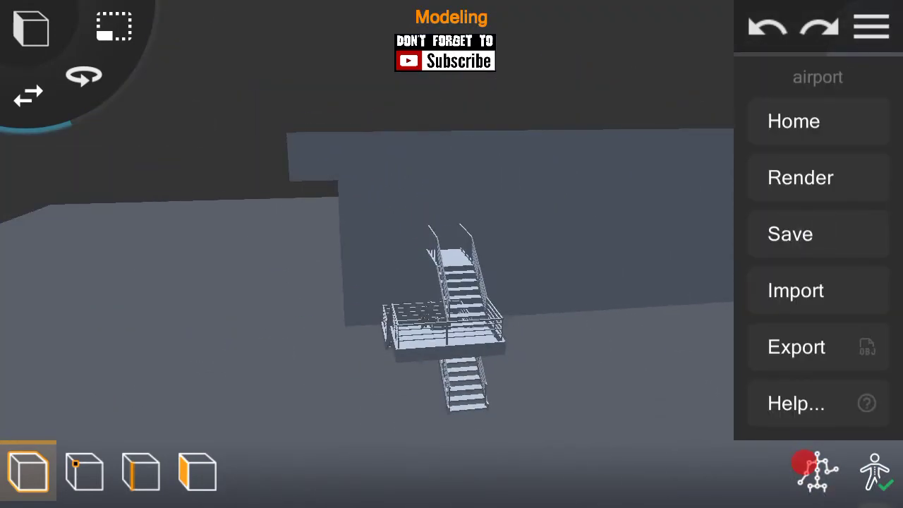
pyautogui.click(872, 28)
pyautogui.click(797, 374)
pyautogui.click(802, 317)
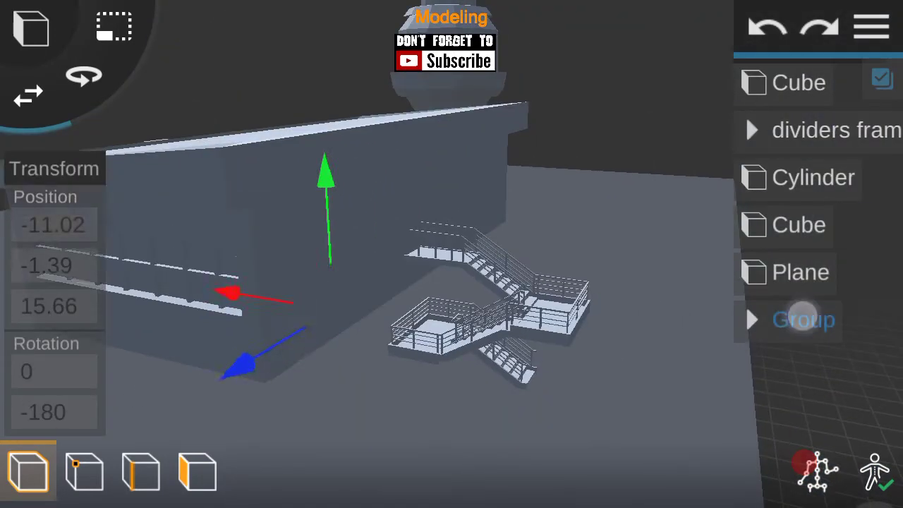
pyautogui.click(873, 28)
pyautogui.click(873, 29)
pyautogui.click(315, 405)
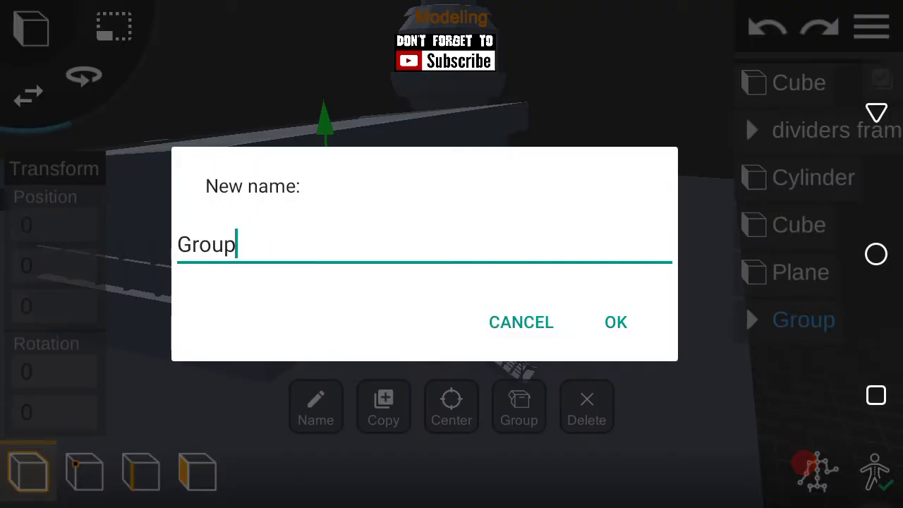
pyautogui.write('tairs')
pyautogui.click(785, 482)
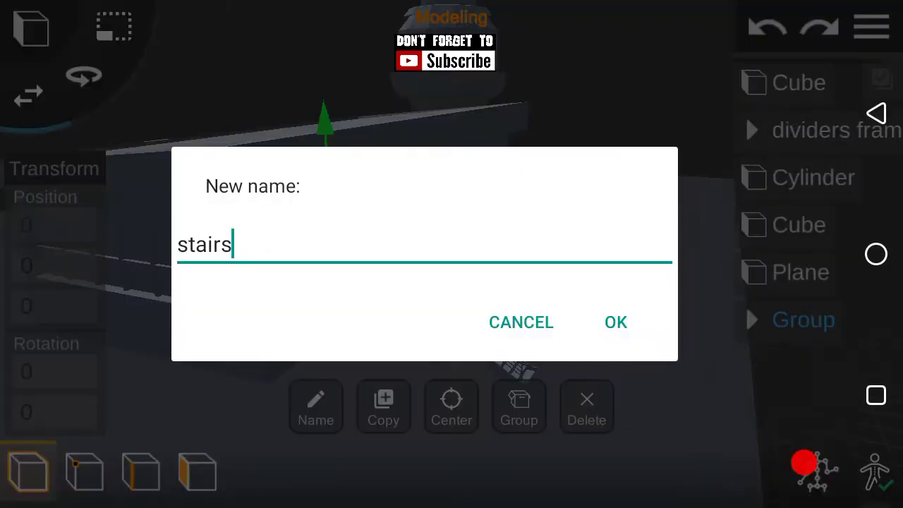
pyautogui.click(615, 322)
pyautogui.moveTo(172, 251); pyautogui.dragTo(54, 302)
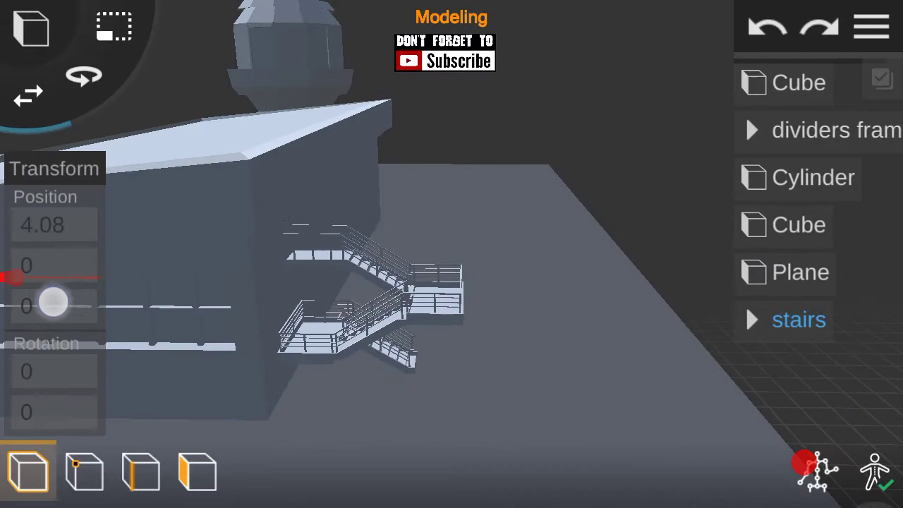
# Step: Nudge the stairs along Z and X until they sit against the terminal wall
pyautogui.scroll(-3, 532, 318)
pyautogui.scroll(3, 451, 282)
pyautogui.moveTo(272, 204); pyautogui.dragTo(254, 212)
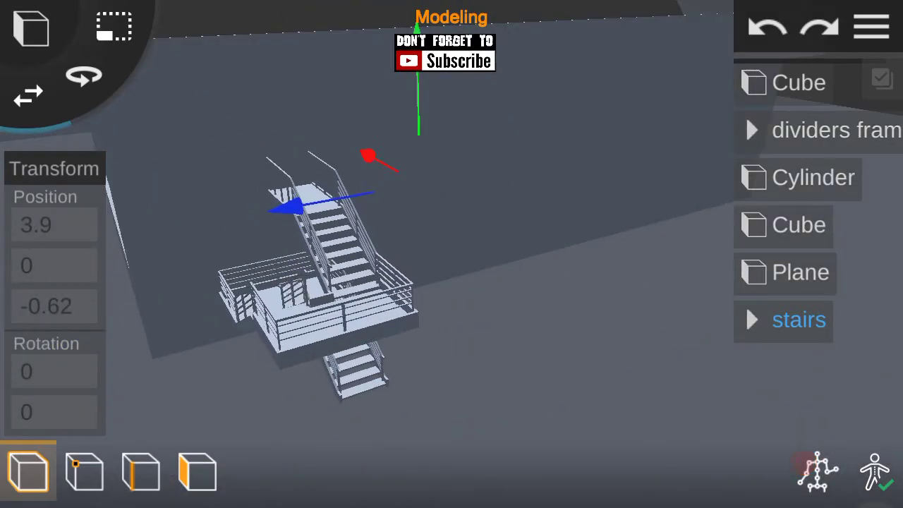
pyautogui.scroll(3, 451, 282)
pyautogui.scroll(-3, 452, 282)
pyautogui.moveTo(121, 236); pyautogui.dragTo(126, 273)
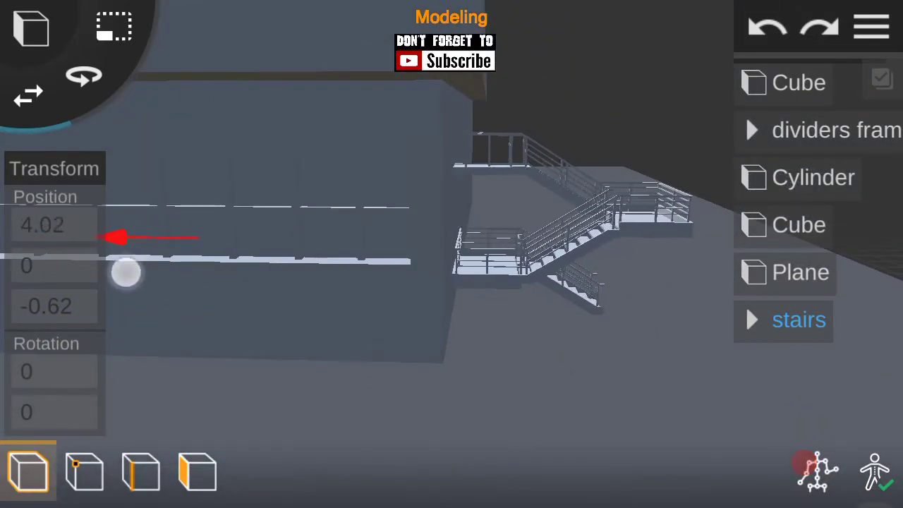
pyautogui.scroll(-3, 451, 345)
# Step: Duplicate the stairs and move the copy further along the wall to Z -18.94
pyautogui.click(788, 320)
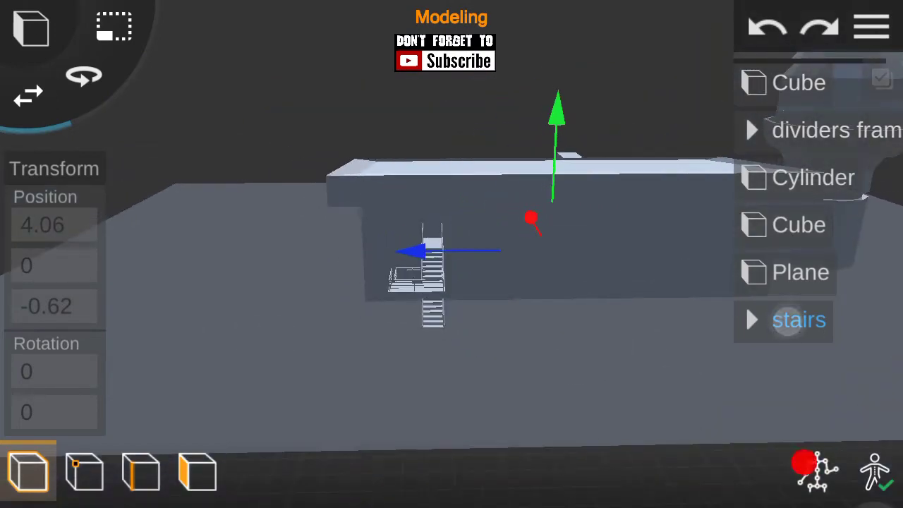
pyautogui.click(383, 406)
pyautogui.moveTo(416, 250); pyautogui.dragTo(384, 245)
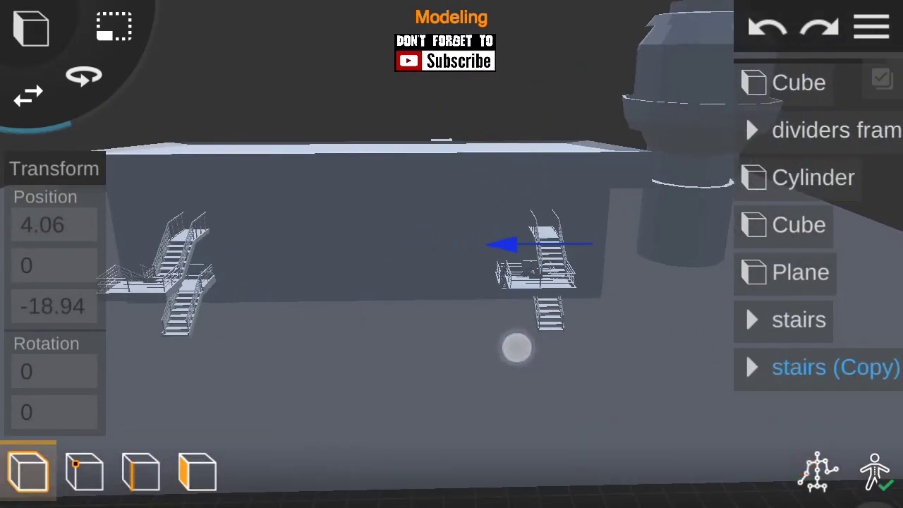
pyautogui.click(516, 347)
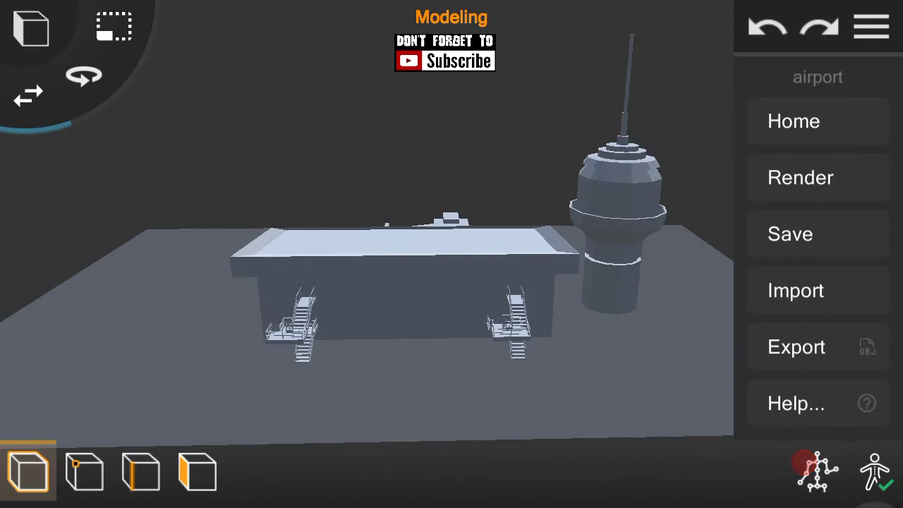
# Step: Review the airport from several angles, then add a small cylinder to the scene
pyautogui.moveTo(671, 323); pyautogui.dragTo(536, 331)
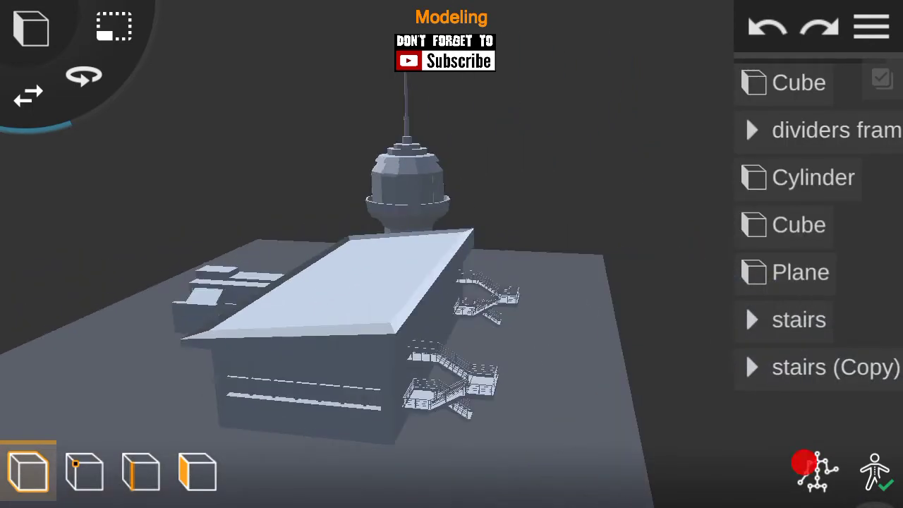
pyautogui.moveTo(607, 337); pyautogui.dragTo(437, 332)
pyautogui.scroll(-3, 426, 383)
pyautogui.moveTo(89, 254)
pyautogui.mouseDown()
pyautogui.moveTo(140, 273)
pyautogui.moveTo(226, 275)
pyautogui.mouseUp()
pyautogui.click(654, 292)
pyautogui.click(654, 292)
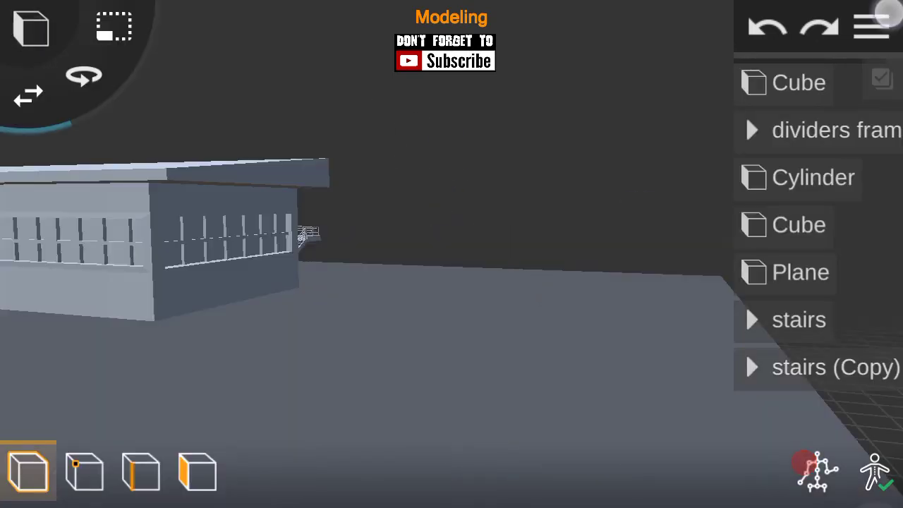
pyautogui.click(871, 27)
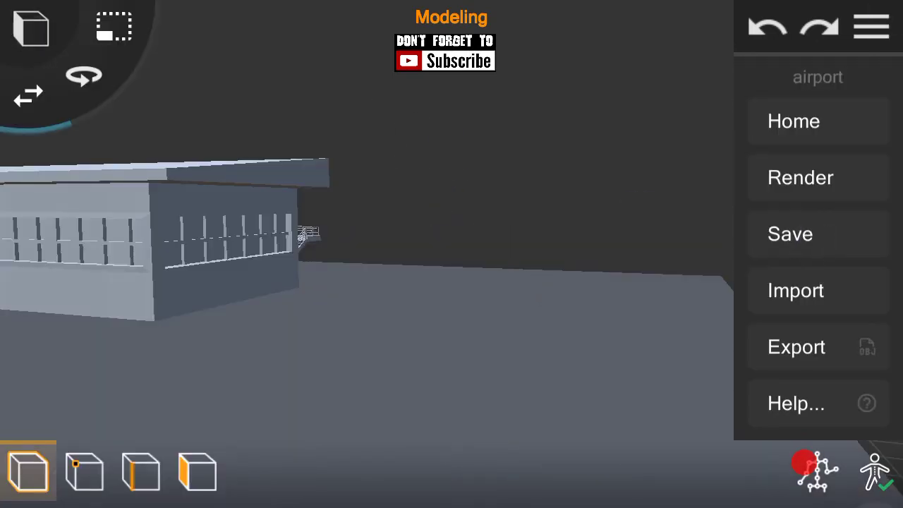
pyautogui.click(659, 280)
pyautogui.click(31, 30)
pyautogui.click(40, 197)
# Step: Rotate the cylinder 90 degrees onto its side and duplicate it as a second wheel
pyautogui.moveTo(561, 381); pyautogui.dragTo(585, 389)
pyautogui.scroll(3, 437, 295)
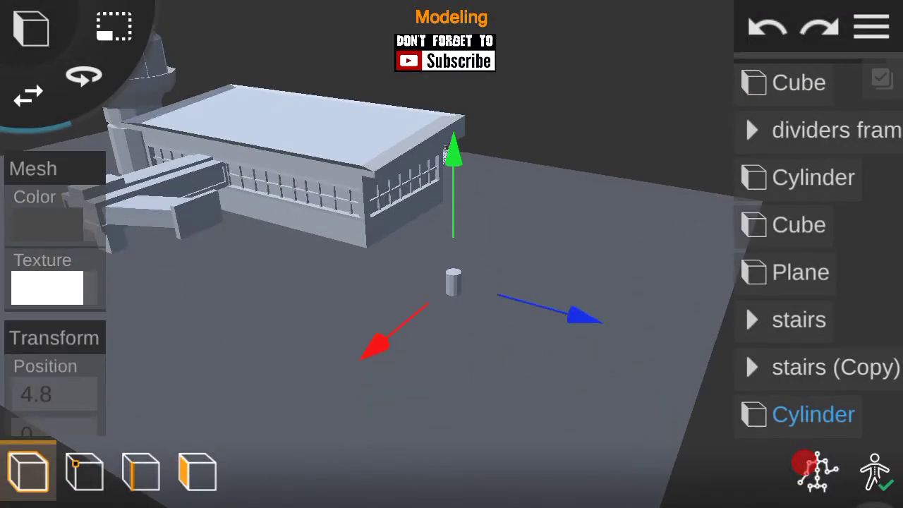
pyautogui.moveTo(50, 293); pyautogui.dragTo(49, 141)
pyautogui.click(782, 411)
pyautogui.click(62, 297)
pyautogui.press('BackSpace')
pyautogui.press('BackSpace')
pyautogui.press('BackSpace')
pyautogui.write('90')
pyautogui.click(697, 482)
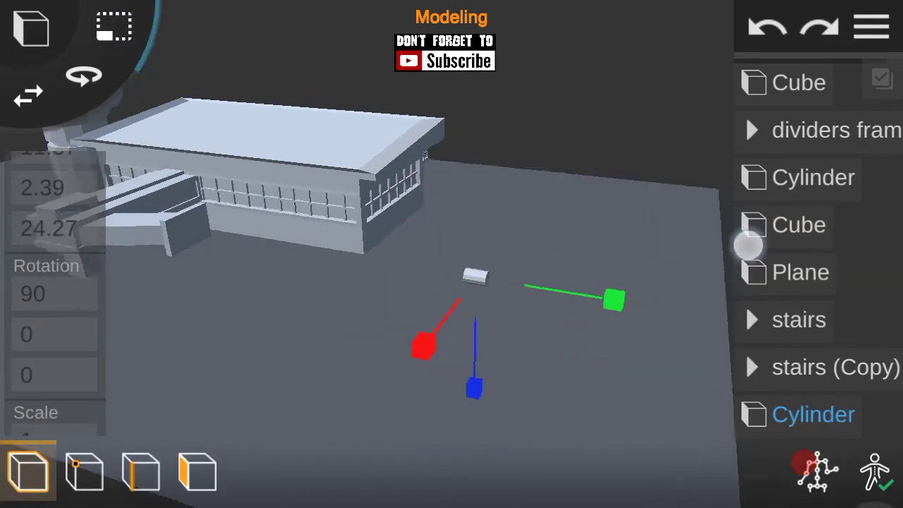
pyautogui.moveTo(745, 246); pyautogui.dragTo(581, 273)
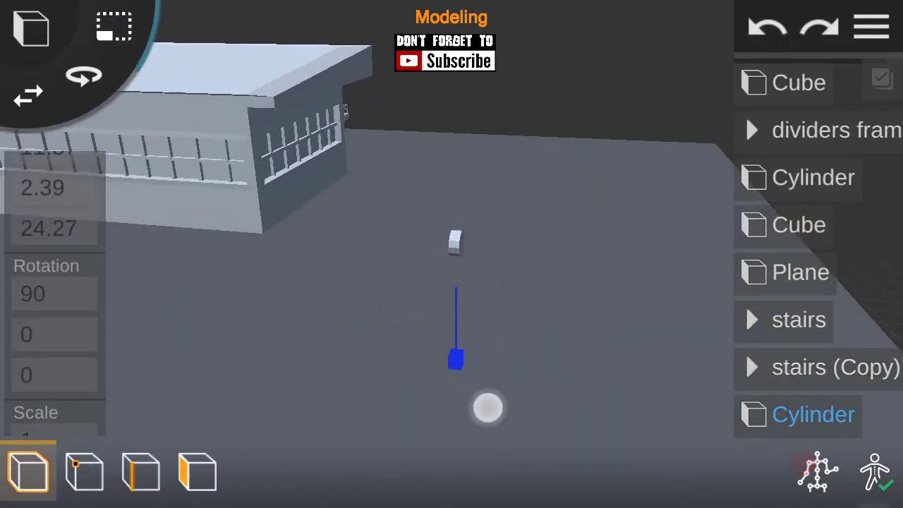
pyautogui.click(486, 406)
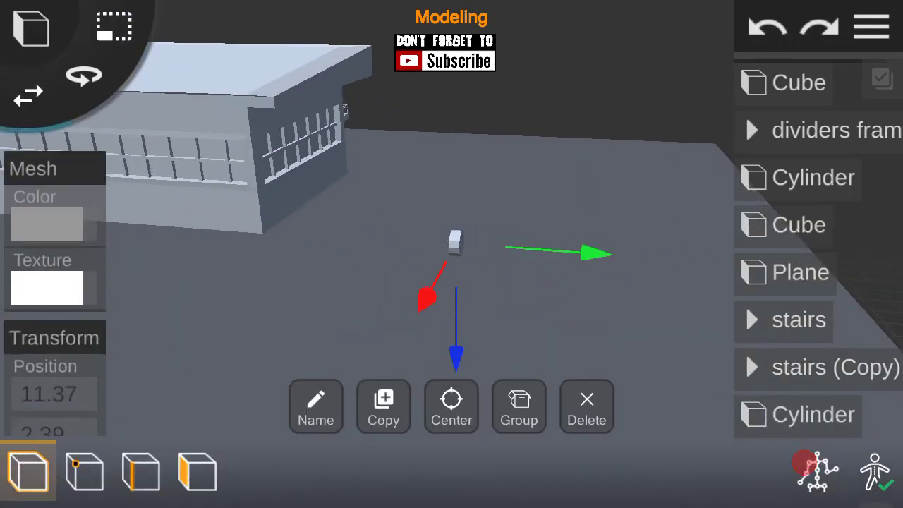
pyautogui.click(383, 406)
# Step: In face mode, extrude and shrink a wheel's inner face into a short axle
pyautogui.click(609, 315)
pyautogui.click(197, 471)
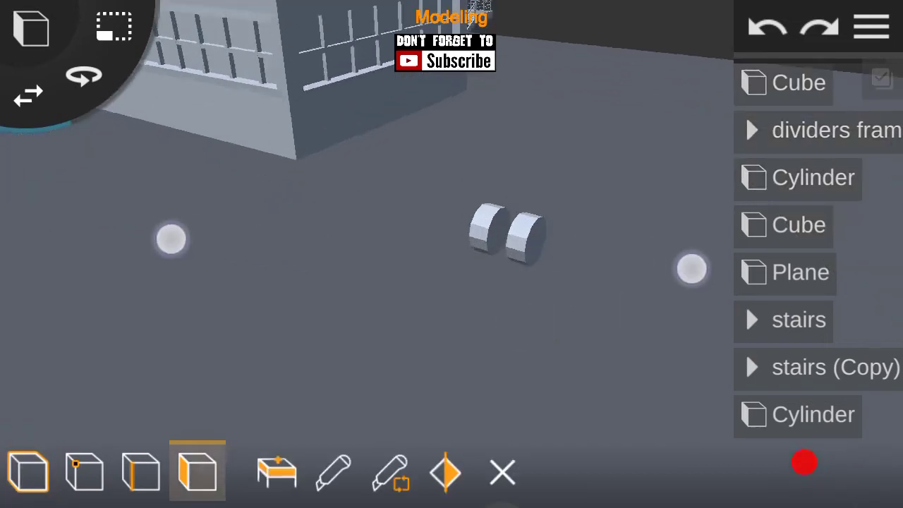
pyautogui.scroll(5, 430, 254)
pyautogui.click(423, 296)
pyautogui.moveTo(141, 211); pyautogui.dragTo(125, 200)
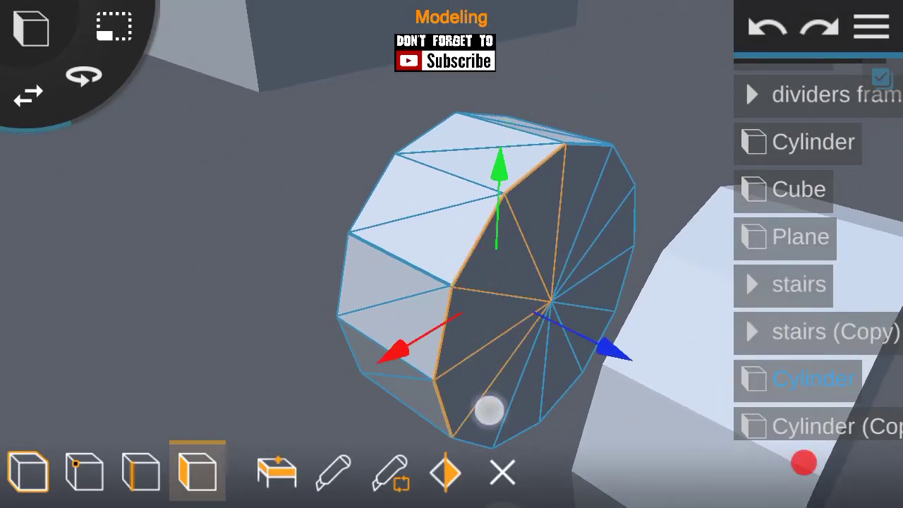
pyautogui.moveTo(609, 203)
pyautogui.mouseDown()
pyautogui.moveTo(698, 294)
pyautogui.moveTo(601, 268)
pyautogui.moveTo(701, 360)
pyautogui.moveTo(494, 303)
pyautogui.moveTo(761, 375)
pyautogui.mouseUp()
pyautogui.click(277, 471)
pyautogui.click(659, 254)
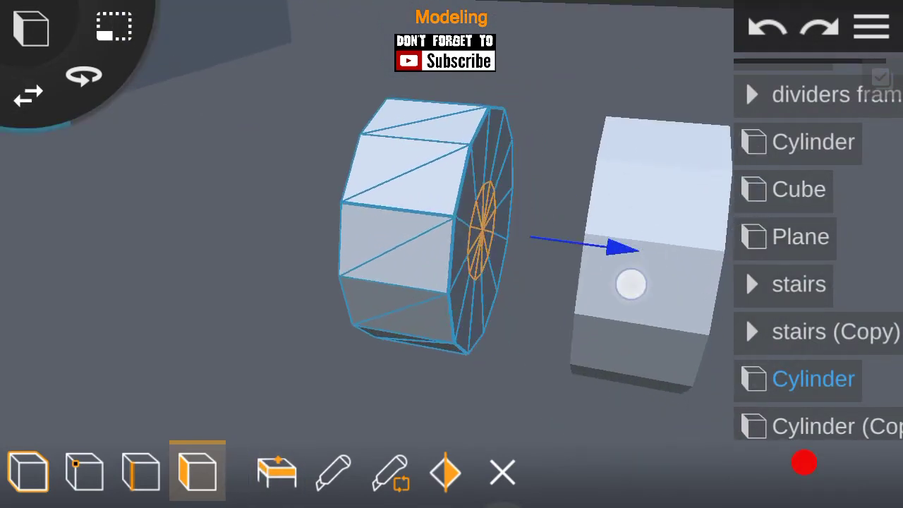
pyautogui.moveTo(630, 283); pyautogui.dragTo(737, 241)
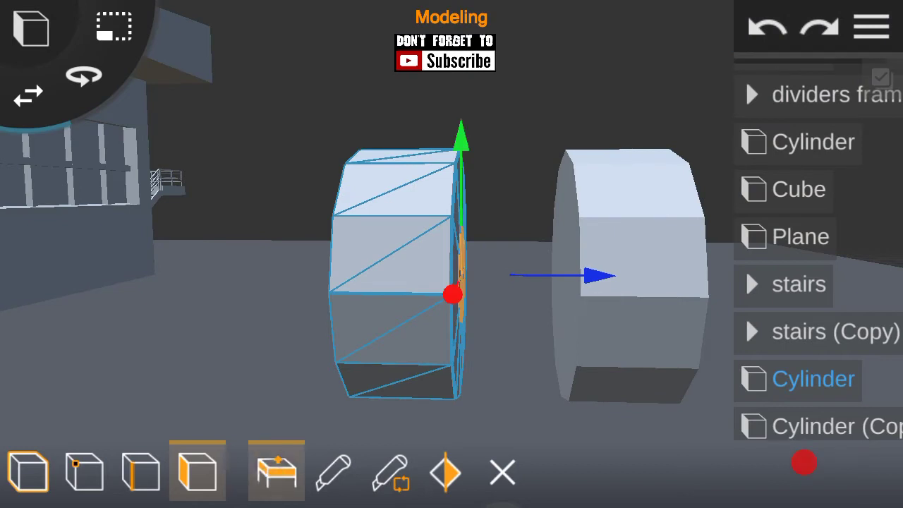
pyautogui.click(658, 141)
pyautogui.click(29, 471)
pyautogui.click(872, 27)
# Step: Add an upright cylinder above the wheel pair
pyautogui.moveTo(684, 310)
pyautogui.mouseDown()
pyautogui.moveTo(514, 312)
pyautogui.moveTo(655, 247)
pyautogui.moveTo(540, 309)
pyautogui.moveTo(665, 253)
pyautogui.mouseUp()
pyautogui.click(197, 471)
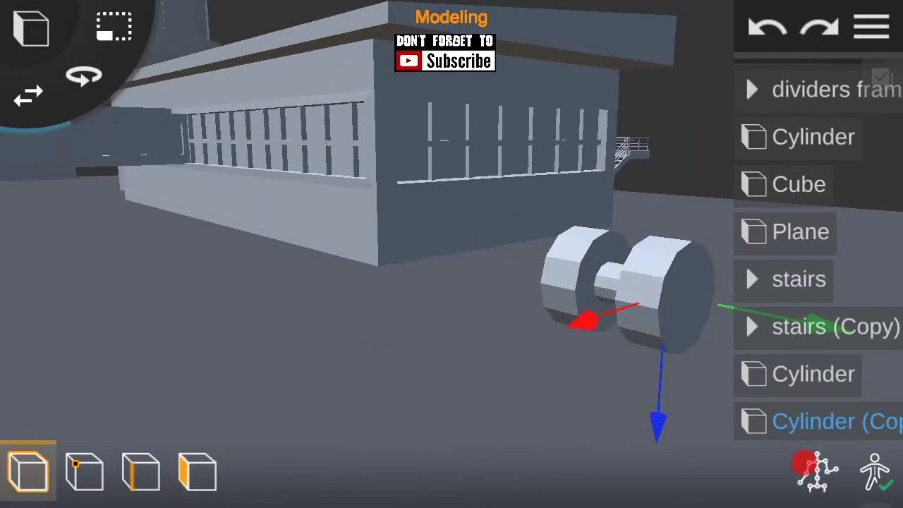
pyautogui.click(29, 471)
pyautogui.click(872, 27)
pyautogui.click(31, 28)
pyautogui.click(198, 471)
pyautogui.click(28, 471)
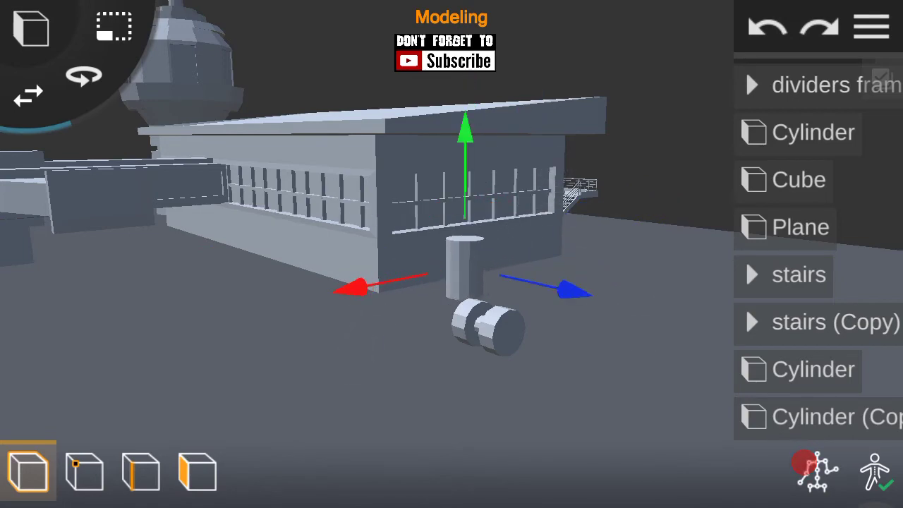
# Step: Select the upright cylinder's top face and raise it slightly
pyautogui.click(198, 471)
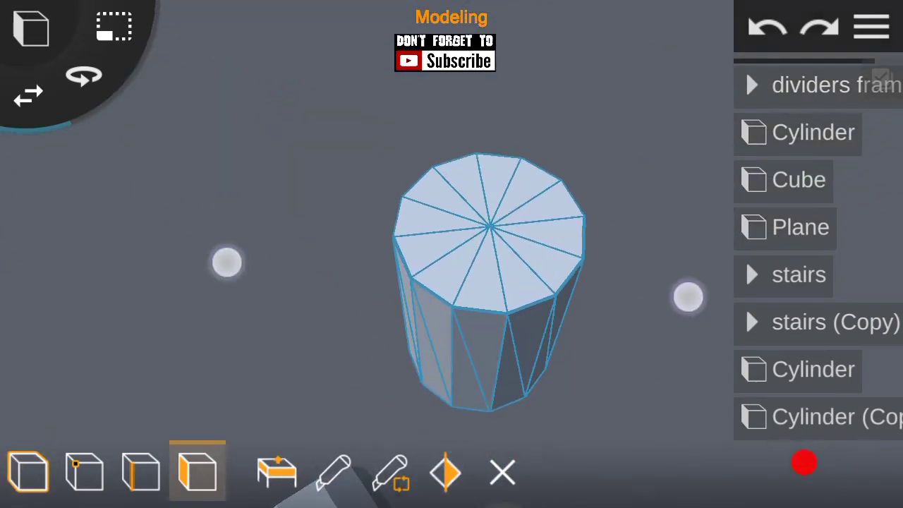
pyautogui.click(476, 279)
pyautogui.moveTo(691, 297); pyautogui.dragTo(691, 335)
pyautogui.scroll(3, 451, 254)
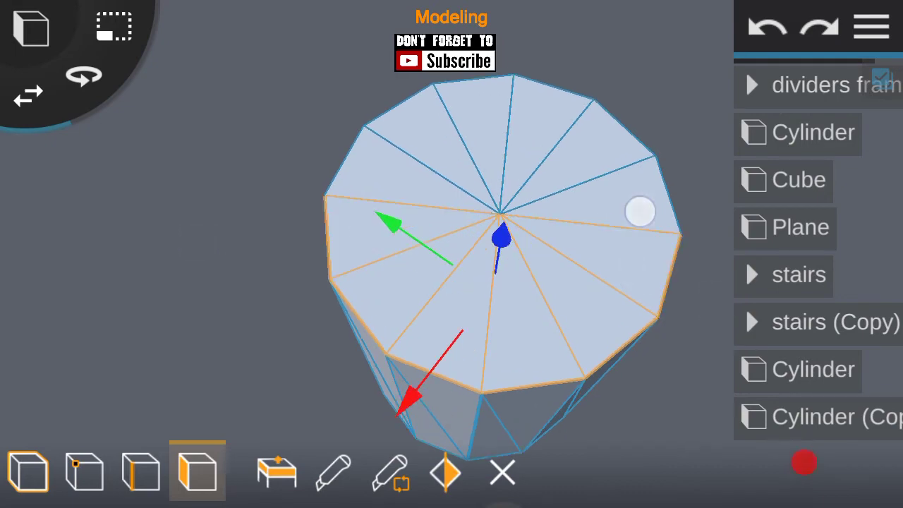
pyautogui.scroll(-5, 452, 254)
pyautogui.scroll(-5, 452, 254)
pyautogui.scroll(-3, 451, 254)
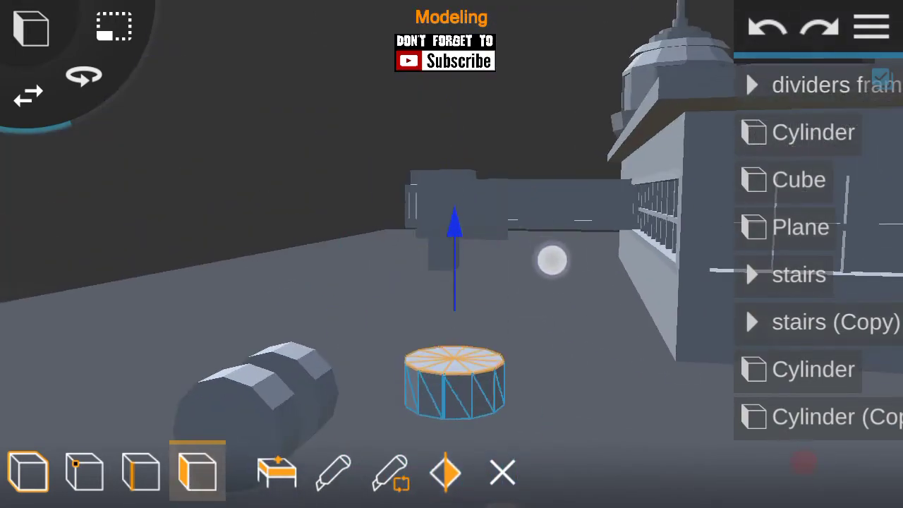
pyautogui.moveTo(497, 249); pyautogui.dragTo(529, 237)
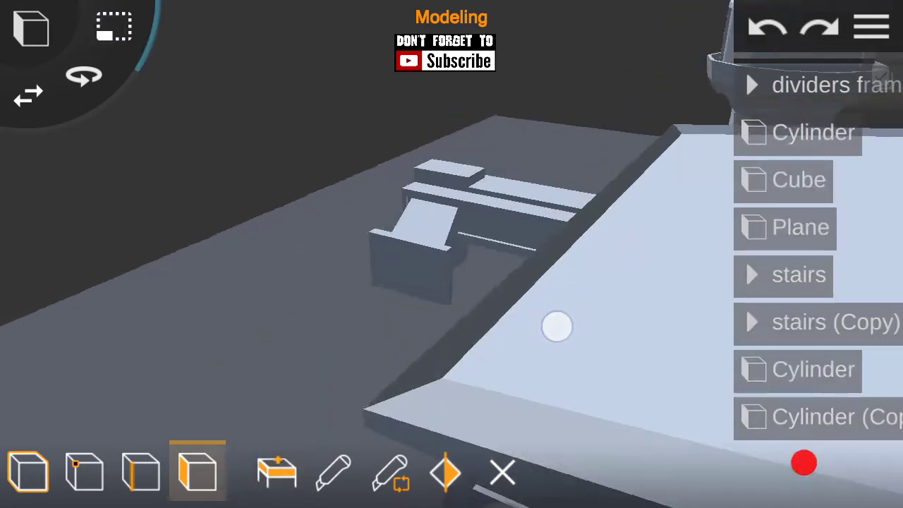
# Step: Extrude the column's top face upward again to form the strut's collar
pyautogui.moveTo(556, 325)
pyautogui.mouseDown()
pyautogui.moveTo(621, 325)
pyautogui.moveTo(620, 282)
pyautogui.mouseUp()
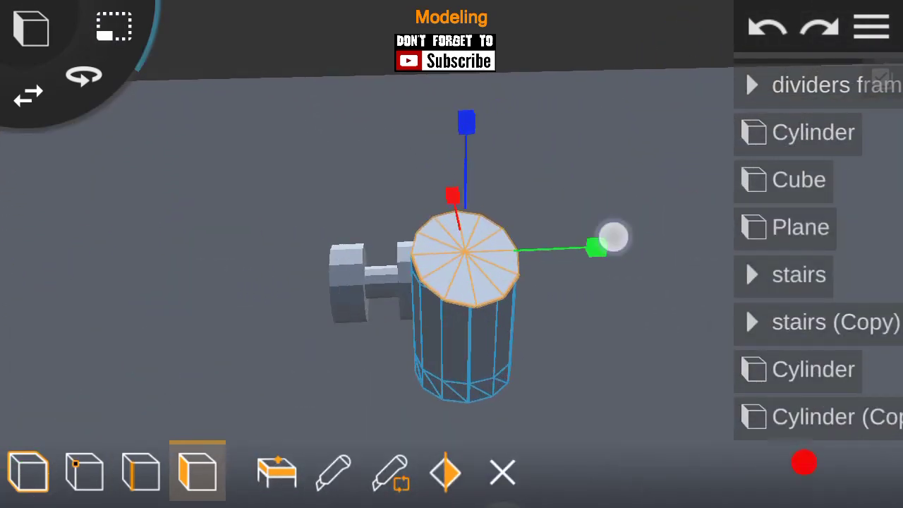
pyautogui.moveTo(658, 314)
pyautogui.mouseDown()
pyautogui.moveTo(656, 191)
pyautogui.moveTo(511, 126)
pyautogui.mouseUp()
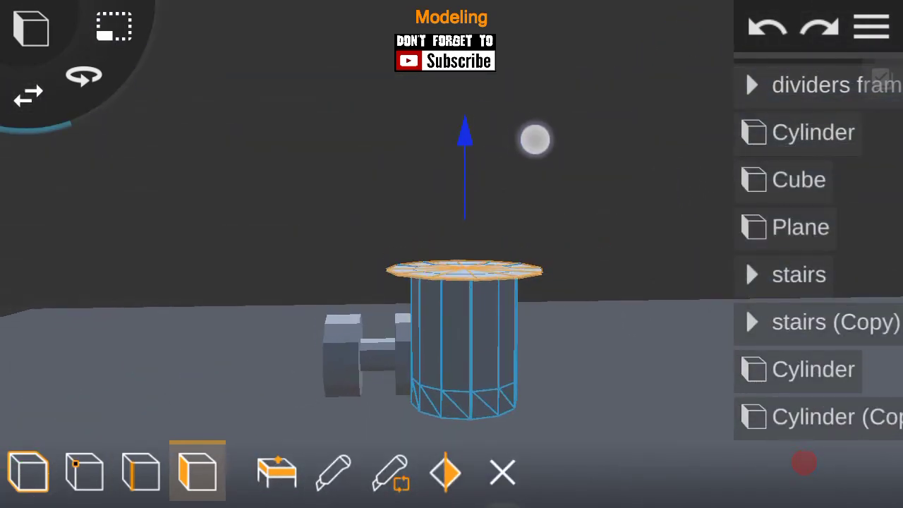
pyautogui.moveTo(534, 157); pyautogui.dragTo(655, 203)
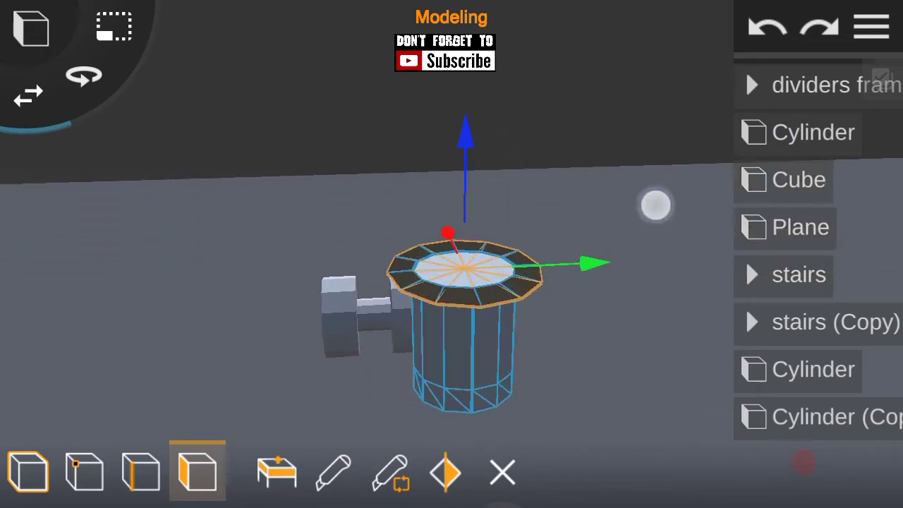
pyautogui.moveTo(615, 295)
pyautogui.mouseDown()
pyautogui.moveTo(645, 207)
pyautogui.moveTo(493, 125)
pyautogui.moveTo(534, 66)
pyautogui.mouseUp()
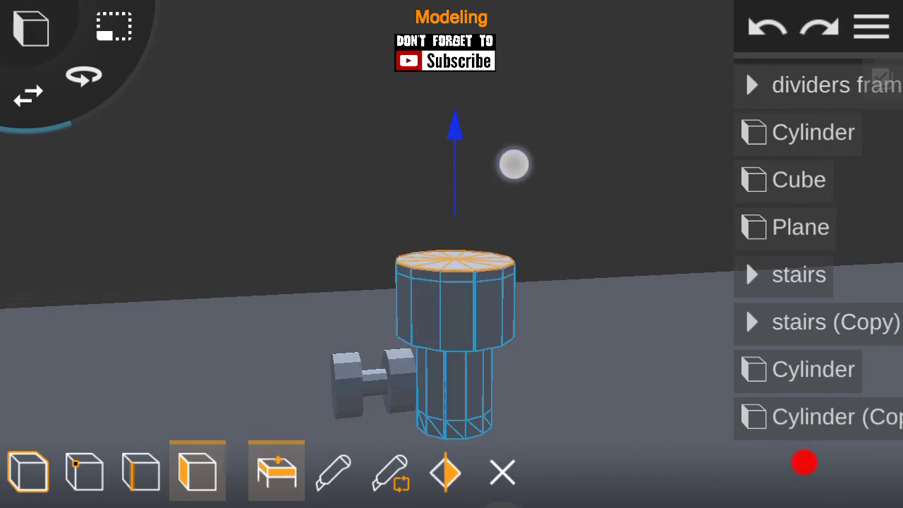
pyautogui.moveTo(588, 271); pyautogui.dragTo(782, 395)
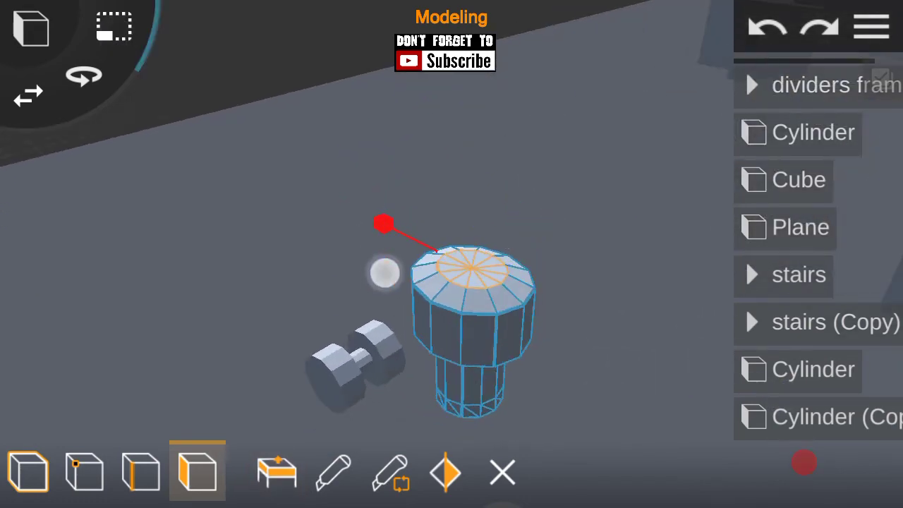
pyautogui.moveTo(340, 276)
pyautogui.mouseDown()
pyautogui.moveTo(651, 263)
pyautogui.moveTo(715, 332)
pyautogui.moveTo(700, 363)
pyautogui.moveTo(349, 261)
pyautogui.moveTo(694, 167)
pyautogui.mouseUp()
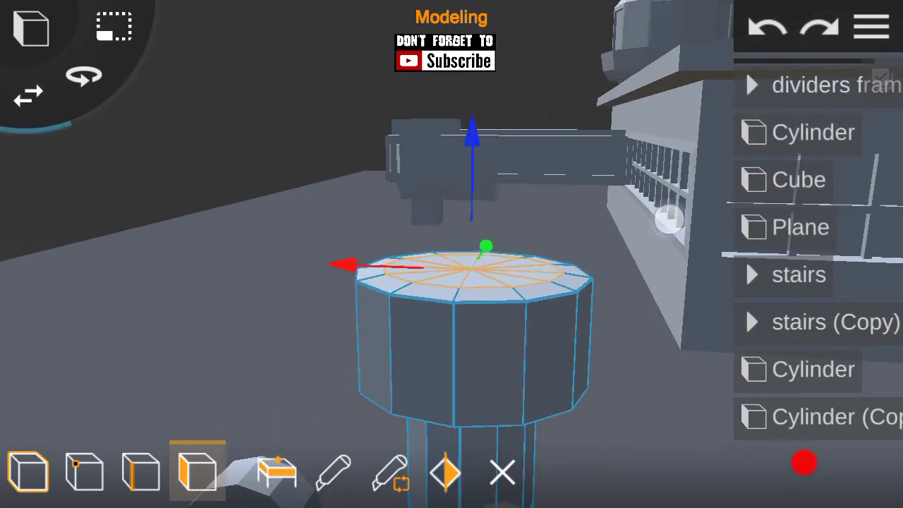
pyautogui.moveTo(669, 218)
pyautogui.mouseDown()
pyautogui.moveTo(581, 36)
pyautogui.moveTo(513, 146)
pyautogui.mouseUp()
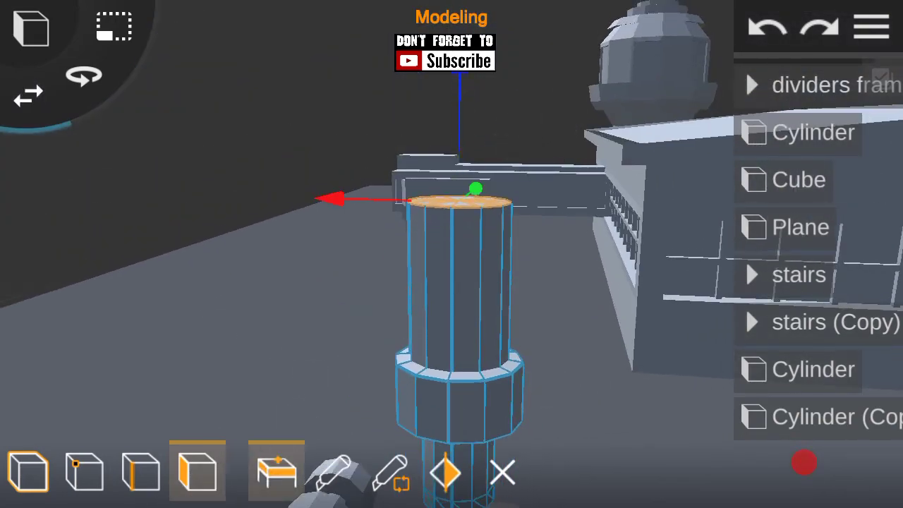
pyautogui.moveTo(218, 228)
pyautogui.mouseDown()
pyautogui.moveTo(538, 355)
pyautogui.moveTo(712, 141)
pyautogui.moveTo(653, 239)
pyautogui.moveTo(557, 138)
pyautogui.moveTo(567, 145)
pyautogui.moveTo(562, 113)
pyautogui.mouseUp()
pyautogui.click(276, 472)
pyautogui.moveTo(587, 67)
pyautogui.mouseDown()
pyautogui.moveTo(807, 403)
pyautogui.moveTo(133, 221)
pyautogui.mouseUp()
# Step: Return to object mode and select the strut cylinder in the object list
pyautogui.click(28, 471)
pyautogui.click(871, 26)
pyautogui.click(158, 212)
pyautogui.click(812, 426)
pyautogui.moveTo(705, 349); pyautogui.dragTo(720, 252)
pyautogui.moveTo(363, 283)
pyautogui.mouseDown()
pyautogui.moveTo(191, 317)
pyautogui.moveTo(644, 318)
pyautogui.mouseUp()
pyautogui.scroll(3, 423, 258)
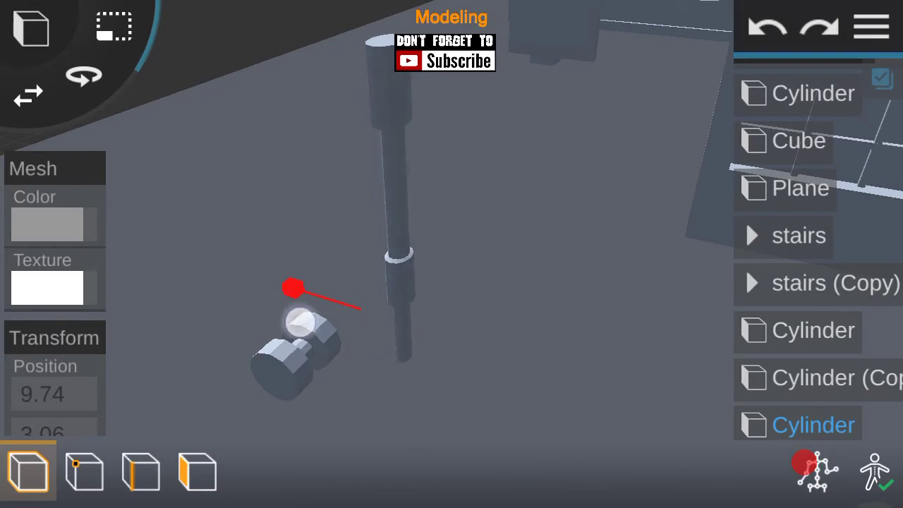
# Step: Scale the strut to 0.24 × 0.51 × 0.24 so it stands on the wheels
pyautogui.click(311, 412)
pyautogui.moveTo(817, 205); pyautogui.dragTo(817, 196)
pyautogui.click(43, 409)
pyautogui.write('0.24')
pyautogui.click(773, 228)
pyautogui.moveTo(423, 282)
pyautogui.mouseDown()
pyautogui.moveTo(687, 329)
pyautogui.moveTo(565, 203)
pyautogui.mouseUp()
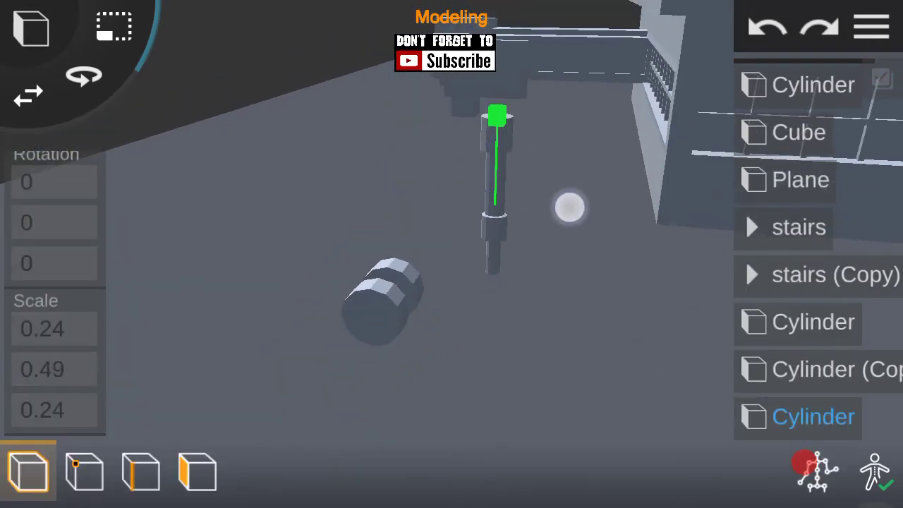
pyautogui.moveTo(368, 217)
pyautogui.mouseDown()
pyautogui.moveTo(796, 318)
pyautogui.moveTo(641, 393)
pyautogui.moveTo(677, 355)
pyautogui.moveTo(648, 374)
pyautogui.moveTo(728, 236)
pyautogui.moveTo(574, 135)
pyautogui.moveTo(524, 188)
pyautogui.moveTo(494, 176)
pyautogui.moveTo(611, 397)
pyautogui.moveTo(653, 145)
pyautogui.mouseUp()
pyautogui.click(871, 27)
pyautogui.click(685, 149)
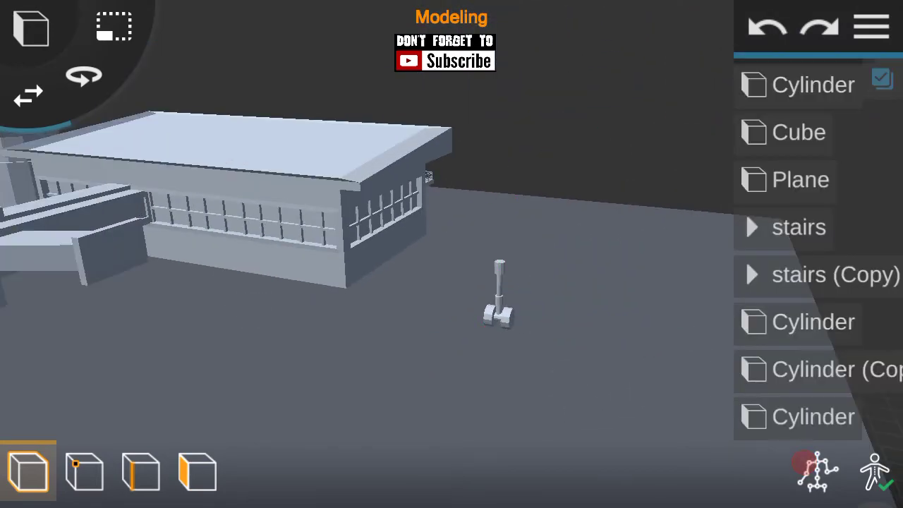
# Step: Group the landing-gear Cylinder and Cylinder (Copy) into a group named 'tyres'
pyautogui.click(813, 416)
pyautogui.click(811, 383)
pyautogui.click(519, 411)
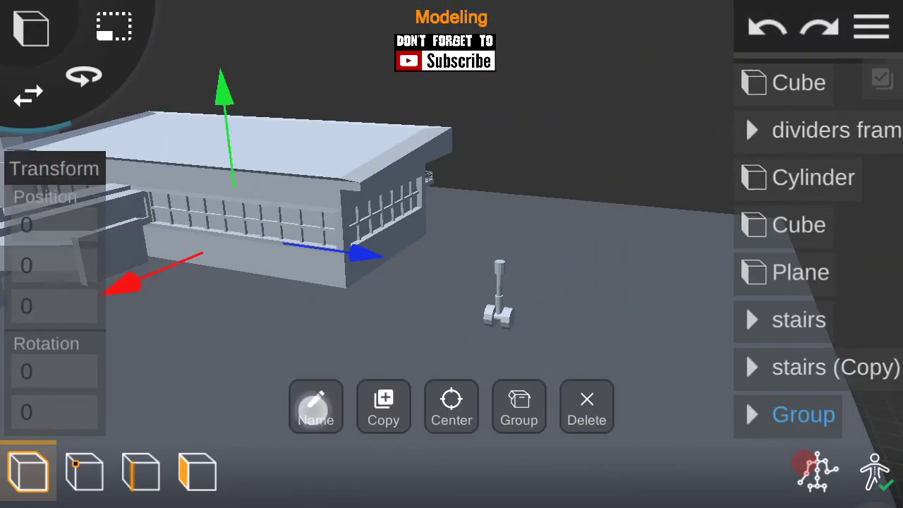
pyautogui.click(314, 407)
pyautogui.click(783, 415)
pyautogui.write('tyres')
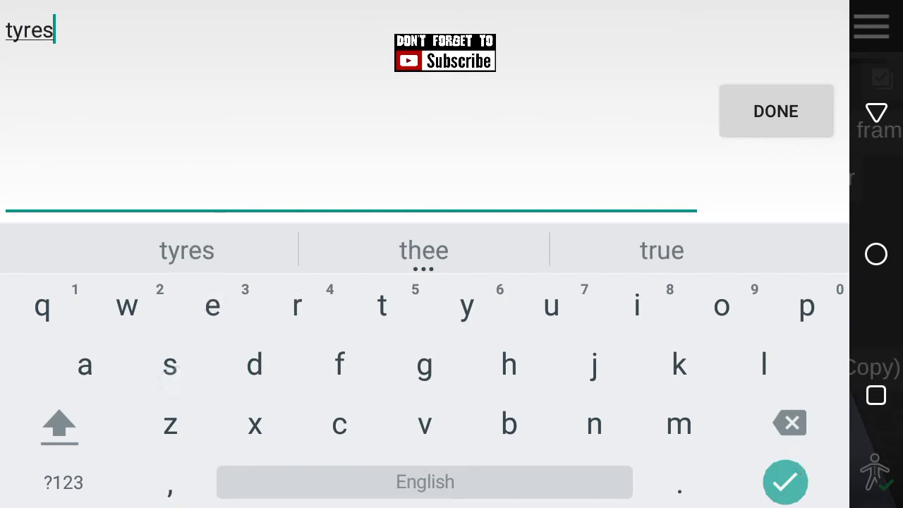
pyautogui.click(776, 111)
# Step: Add the ready-made private plane model and move it along X to 4.23
pyautogui.click(871, 26)
pyautogui.click(675, 135)
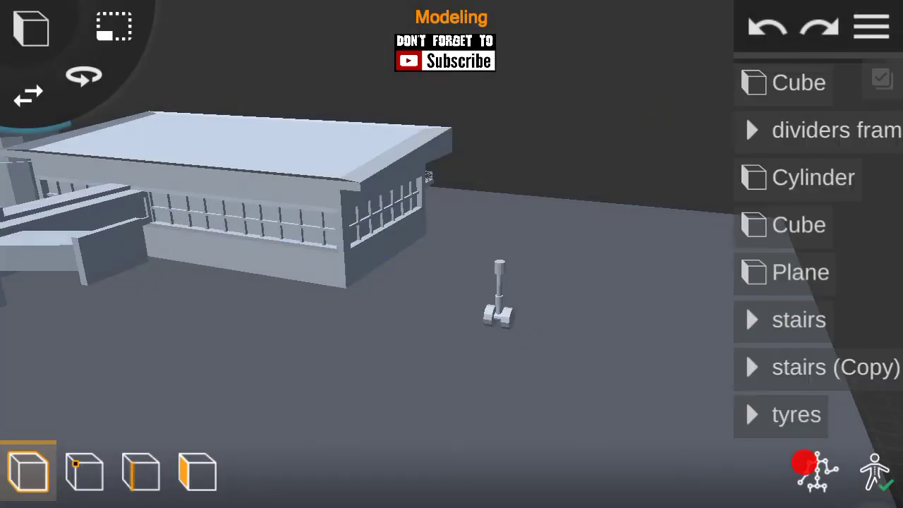
pyautogui.click(31, 29)
pyautogui.moveTo(810, 312); pyautogui.dragTo(811, 218)
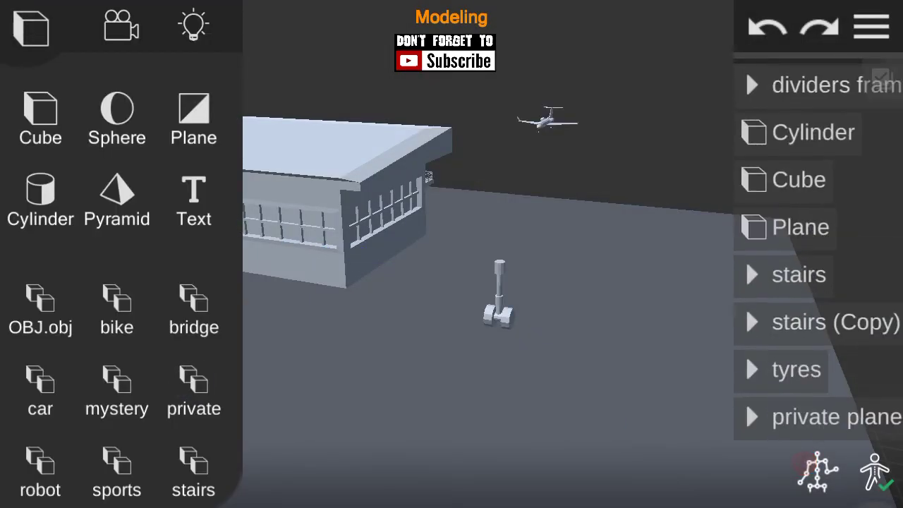
pyautogui.click(836, 416)
pyautogui.moveTo(741, 262)
pyautogui.mouseDown()
pyautogui.moveTo(696, 204)
pyautogui.moveTo(614, 288)
pyautogui.moveTo(622, 252)
pyautogui.mouseUp()
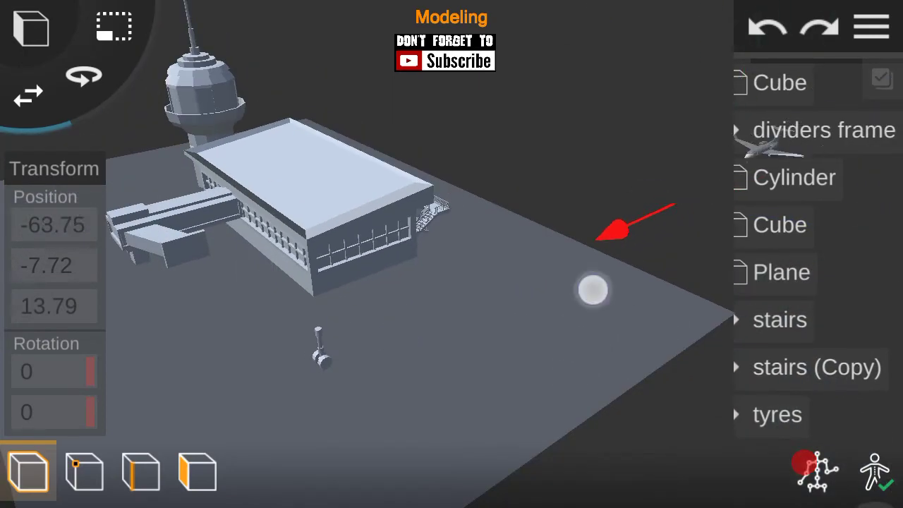
pyautogui.moveTo(216, 427); pyautogui.dragTo(274, 314)
# Step: Delete the stray Sphere sitting near the private plane
pyautogui.click(641, 221)
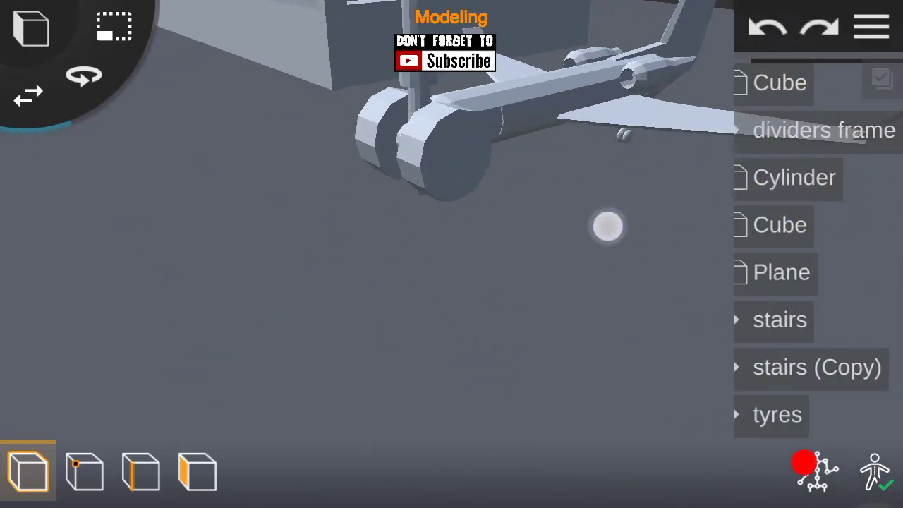
pyautogui.moveTo(810, 395); pyautogui.dragTo(808, 347)
pyautogui.scroll(5, 463, 316)
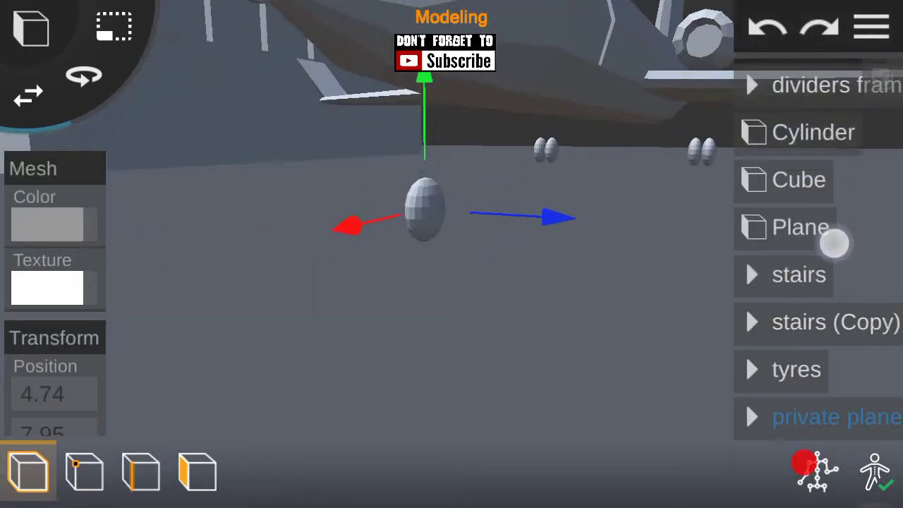
pyautogui.scroll(-5, 451, 254)
pyautogui.click(796, 369)
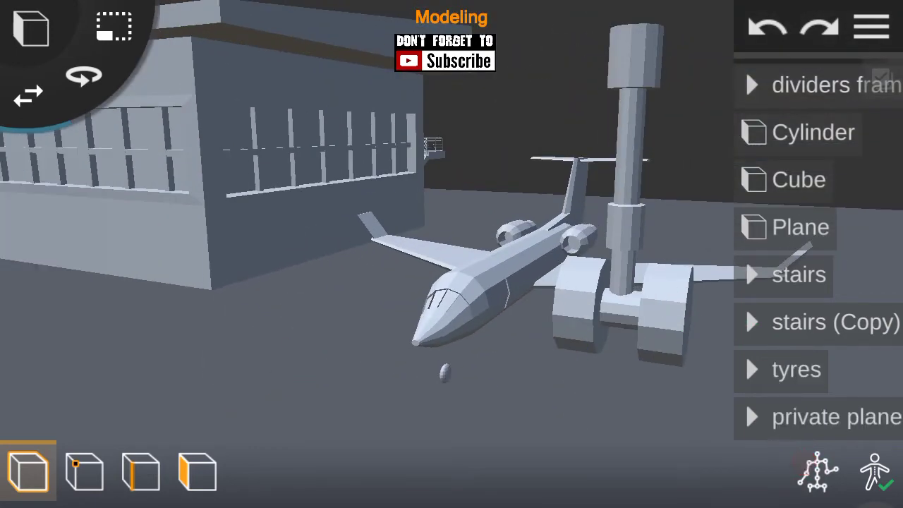
pyautogui.scroll(5, 437, 184)
pyautogui.click(374, 191)
pyautogui.moveTo(860, 221); pyautogui.dragTo(868, 160)
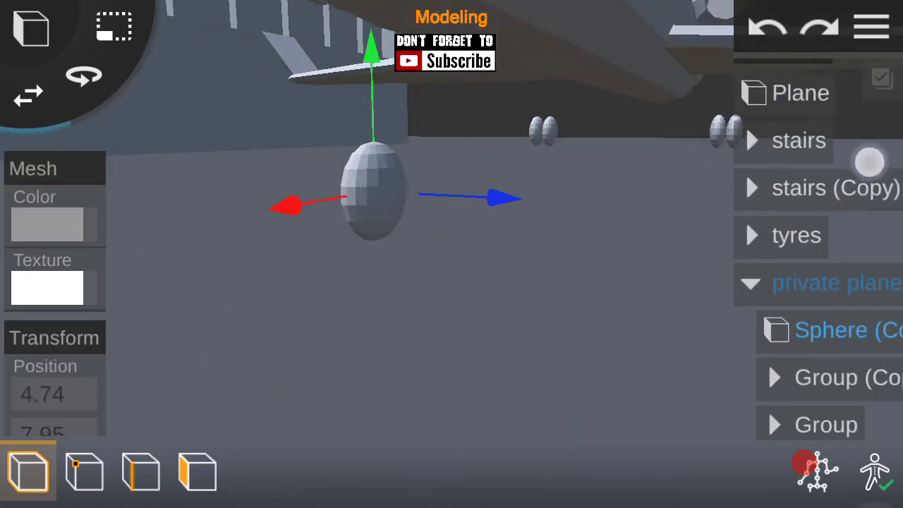
pyautogui.click(598, 398)
# Step: Delete the duplicate engine Group (Copy) from the private plane
pyautogui.scroll(5, 504, 244)
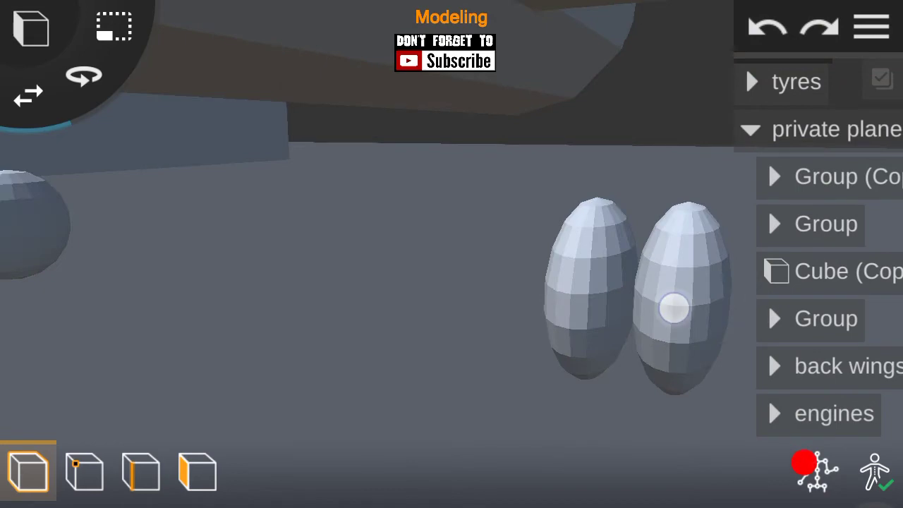
pyautogui.click(673, 306)
pyautogui.scroll(-5, 490, 283)
pyautogui.click(812, 234)
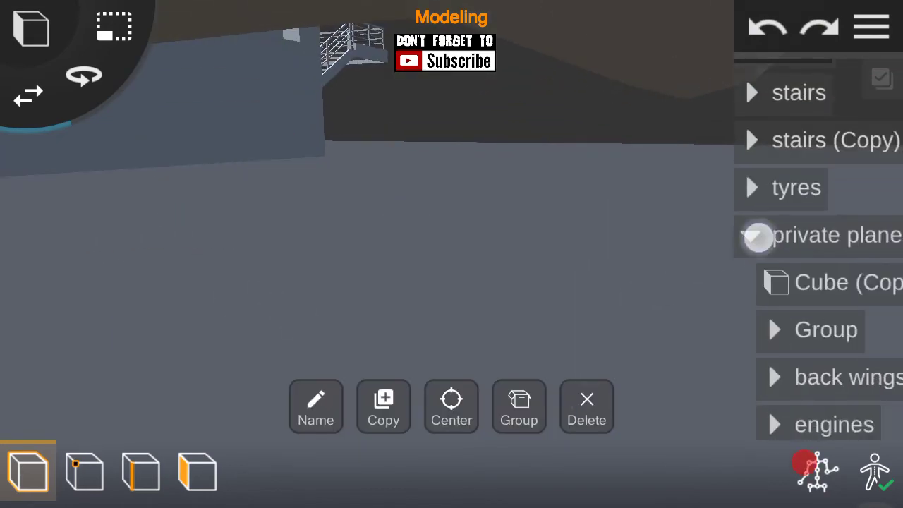
# Step: Save the project from the main menu and reselect the tyres assembly
pyautogui.scroll(-5, 455, 307)
pyautogui.scroll(-5, 455, 307)
pyautogui.click(872, 27)
pyautogui.click(820, 235)
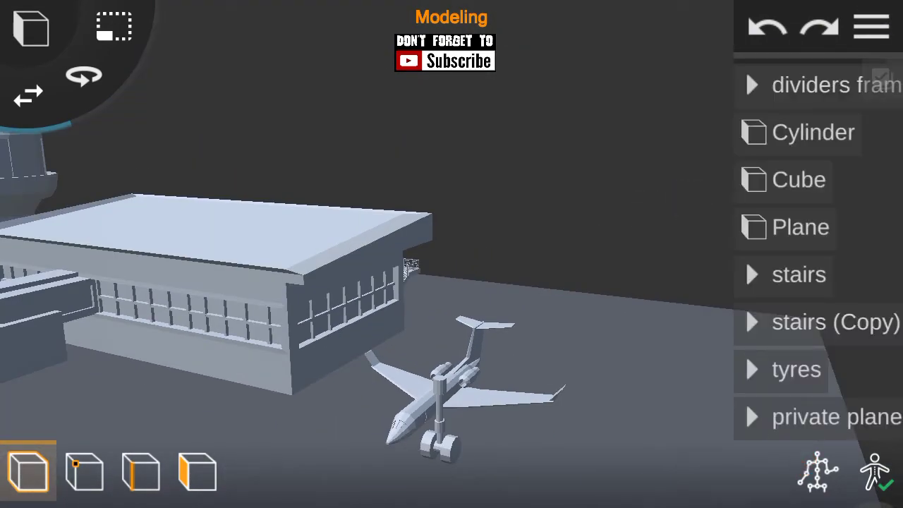
pyautogui.scroll(5, 466, 195)
pyautogui.click(797, 369)
# Step: Move the tyres assembly under the private jet's nose
pyautogui.moveTo(669, 256); pyautogui.dragTo(242, 261)
pyautogui.moveTo(212, 373); pyautogui.dragTo(287, 374)
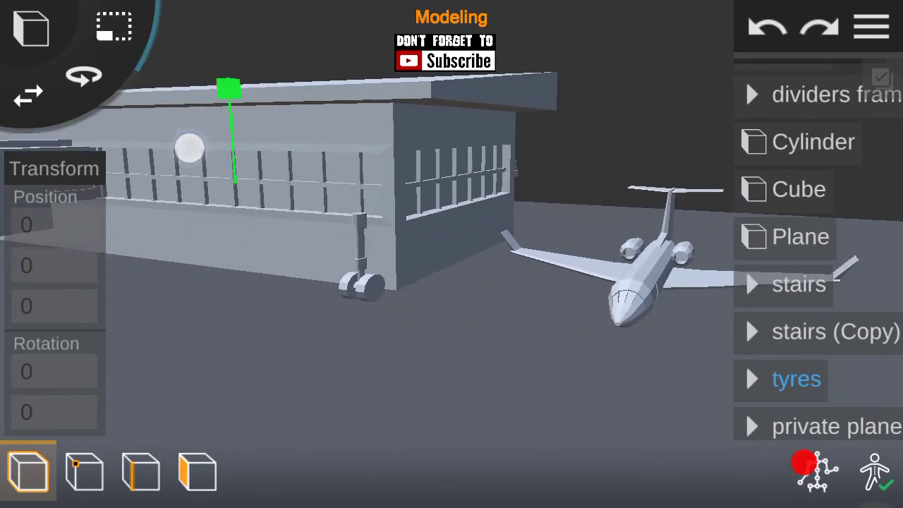
pyautogui.moveTo(174, 192); pyautogui.dragTo(297, 198)
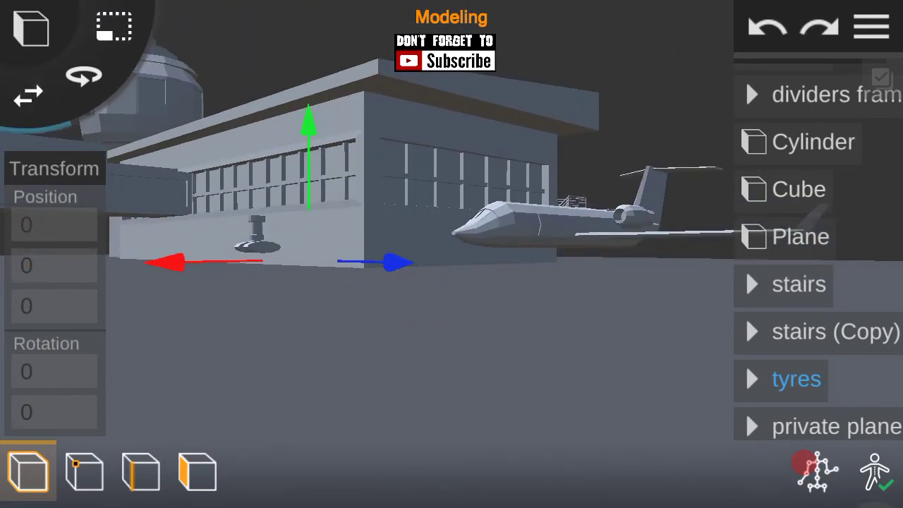
pyautogui.moveTo(499, 362); pyautogui.dragTo(448, 254)
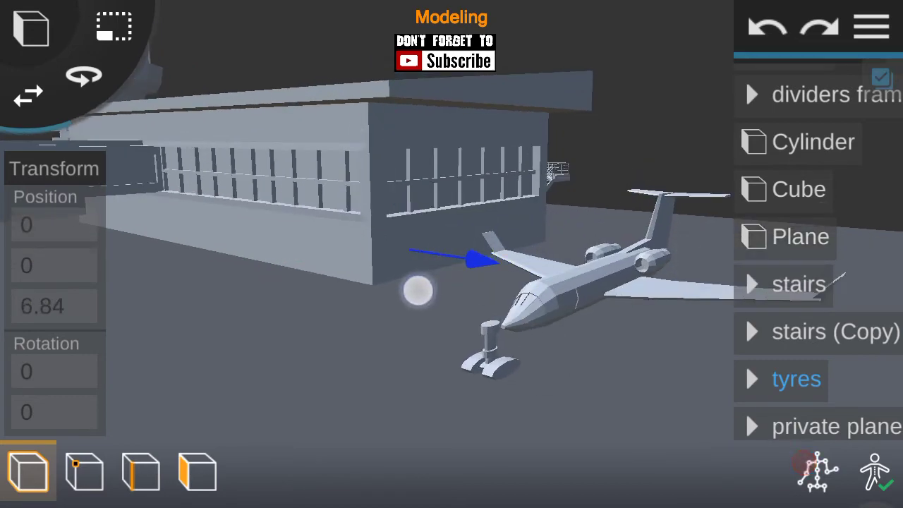
pyautogui.moveTo(288, 275)
pyautogui.mouseDown()
pyautogui.moveTo(738, 306)
pyautogui.moveTo(409, 256)
pyautogui.moveTo(628, 256)
pyautogui.moveTo(352, 139)
pyautogui.mouseUp()
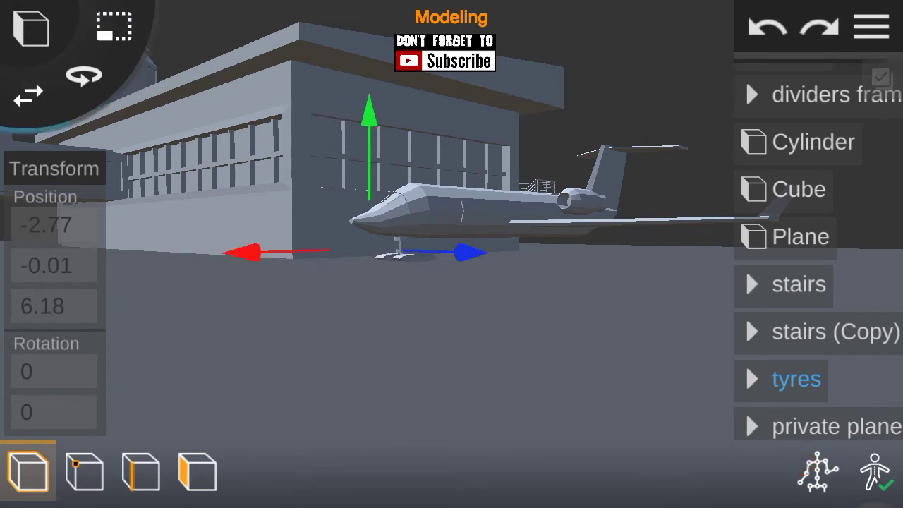
# Step: Set the tyres' scale to 0.1
pyautogui.moveTo(194, 141); pyautogui.dragTo(292, 145)
pyautogui.moveTo(54, 338); pyautogui.dragTo(54, 148)
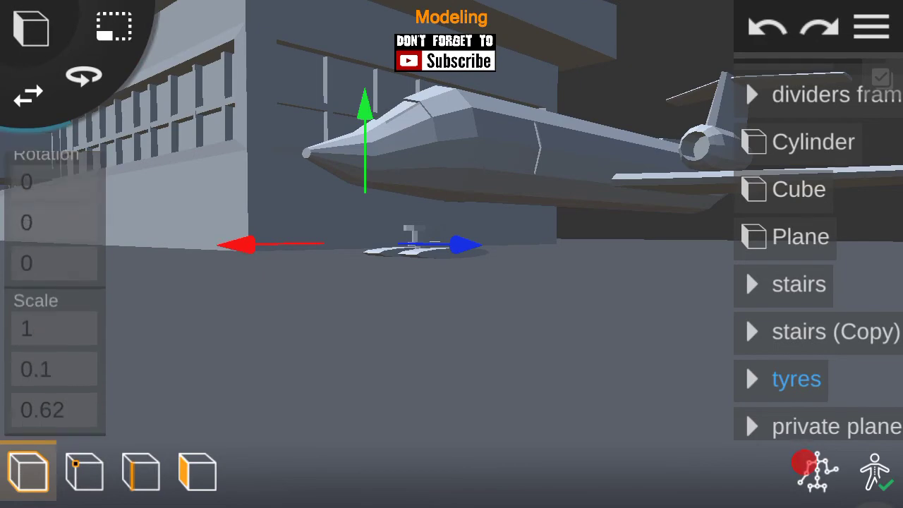
pyautogui.click(54, 331)
pyautogui.click(696, 481)
pyautogui.click(54, 409)
pyautogui.press('BackSpace')
pyautogui.press('BackSpace')
pyautogui.write('1')
pyautogui.click(696, 482)
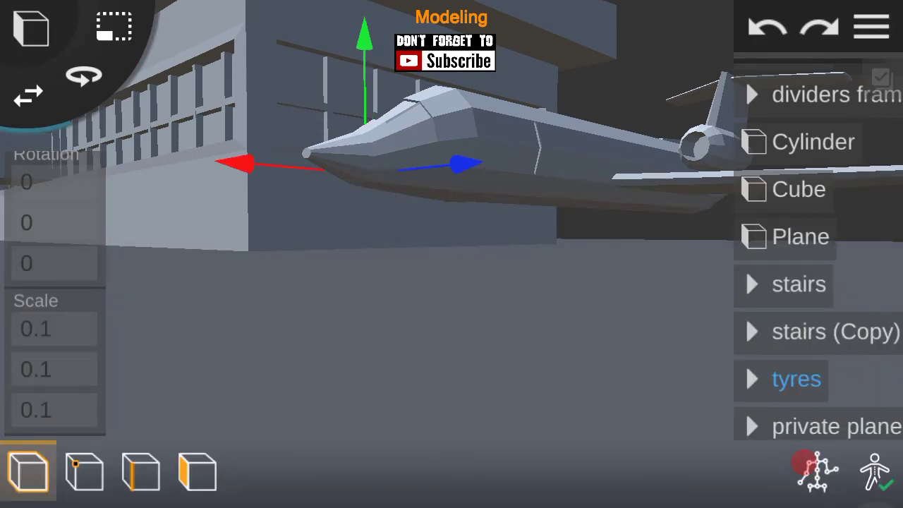
pyautogui.scroll(-3, 437, 326)
# Step: Orbit around the plane to inspect the gear beneath the nose
pyautogui.moveTo(622, 339); pyautogui.dragTo(692, 394)
pyautogui.scroll(3, 473, 317)
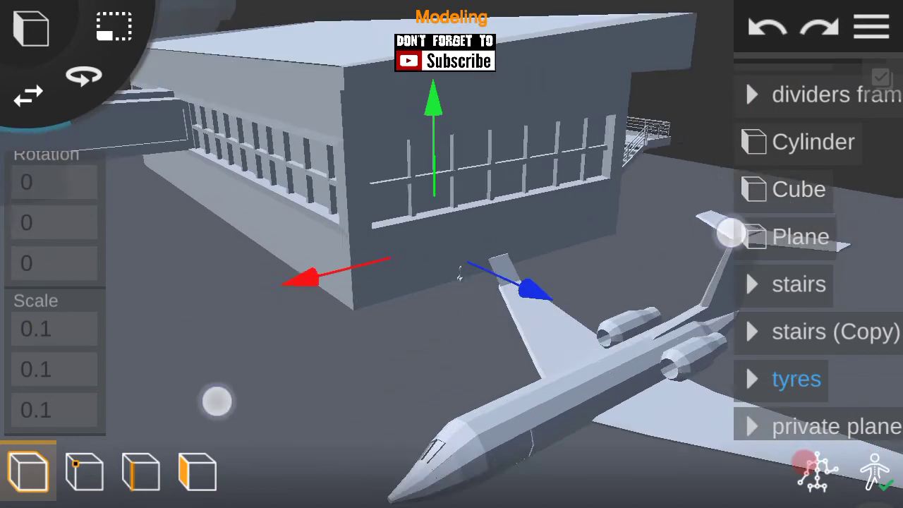
pyautogui.scroll(3, 474, 317)
pyautogui.scroll(-3, 580, 332)
pyautogui.scroll(3, 580, 332)
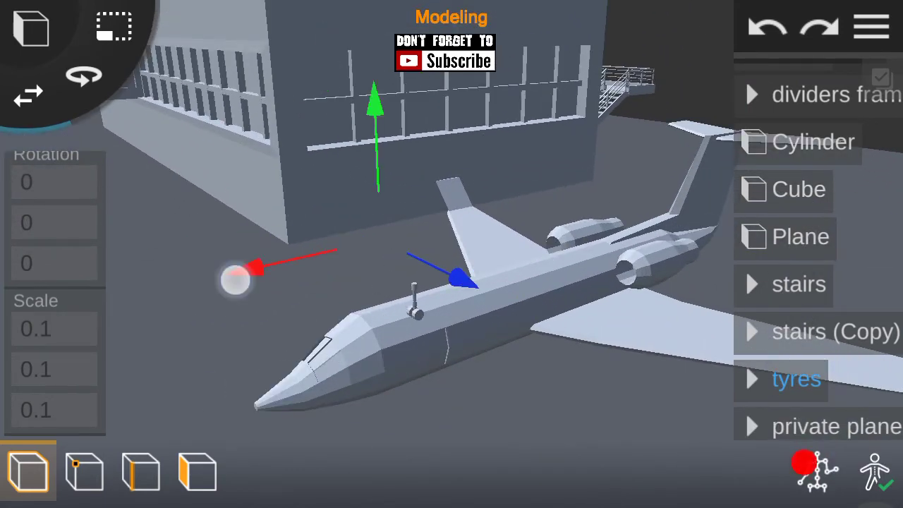
pyautogui.scroll(-3, 456, 282)
pyautogui.scroll(3, 383, 318)
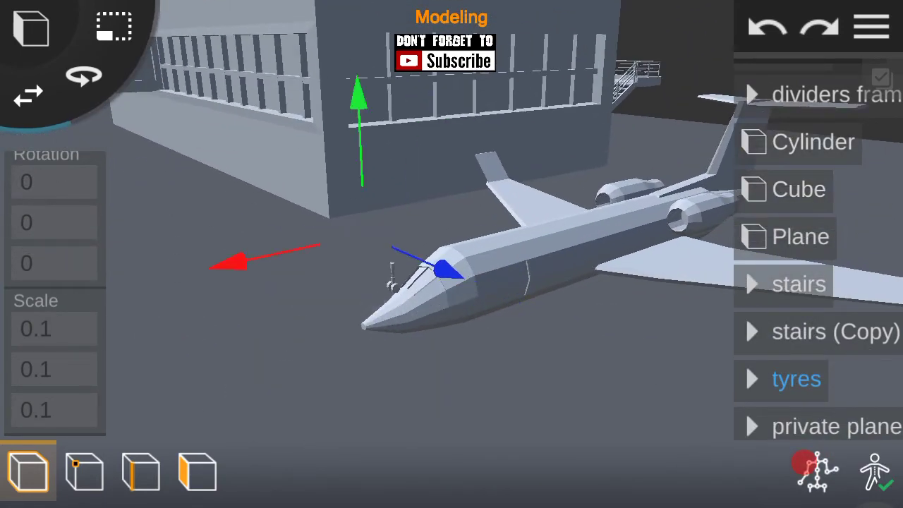
pyautogui.moveTo(240, 319)
pyautogui.mouseDown()
pyautogui.moveTo(689, 258)
pyautogui.moveTo(394, 391)
pyautogui.mouseUp()
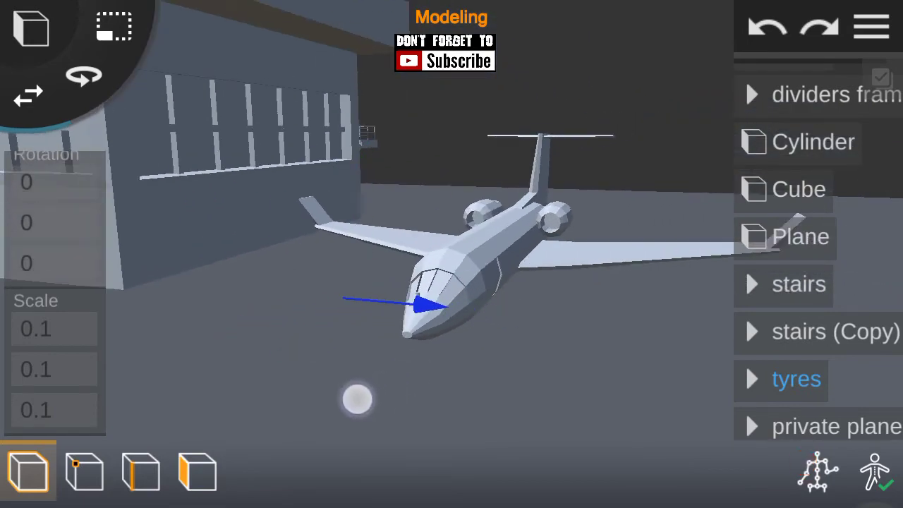
pyautogui.moveTo(266, 191); pyautogui.dragTo(689, 252)
pyautogui.moveTo(354, 189); pyautogui.dragTo(369, 291)
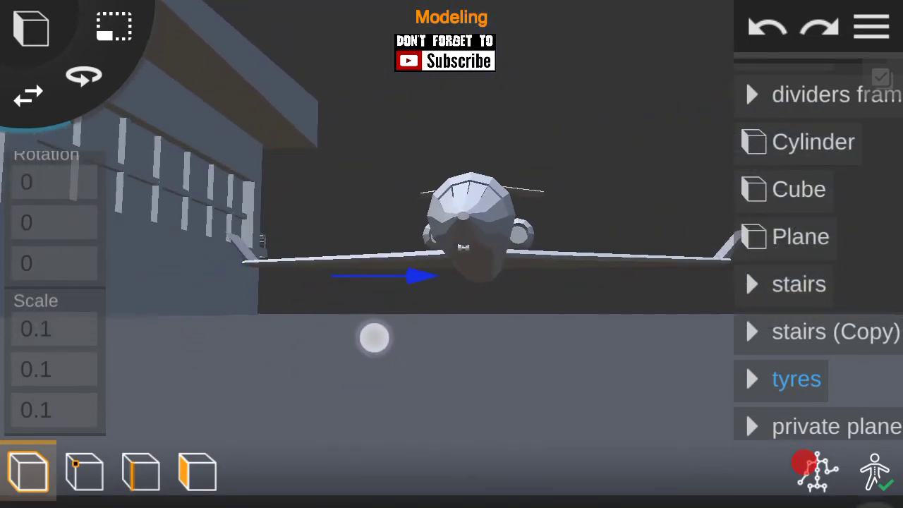
pyautogui.moveTo(452, 282); pyautogui.dragTo(641, 280)
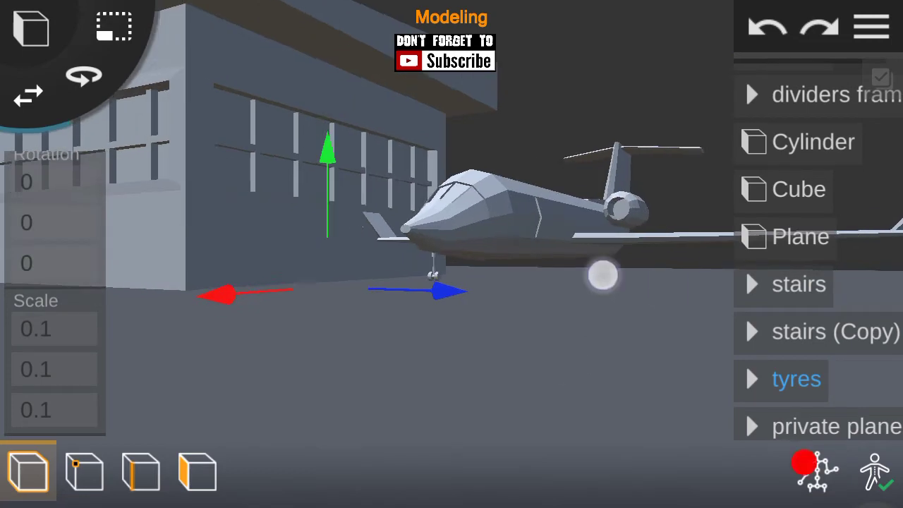
pyautogui.scroll(3, 469, 279)
# Step: Change the tyres' scale on all three axes to 0.3
pyautogui.click(36, 329)
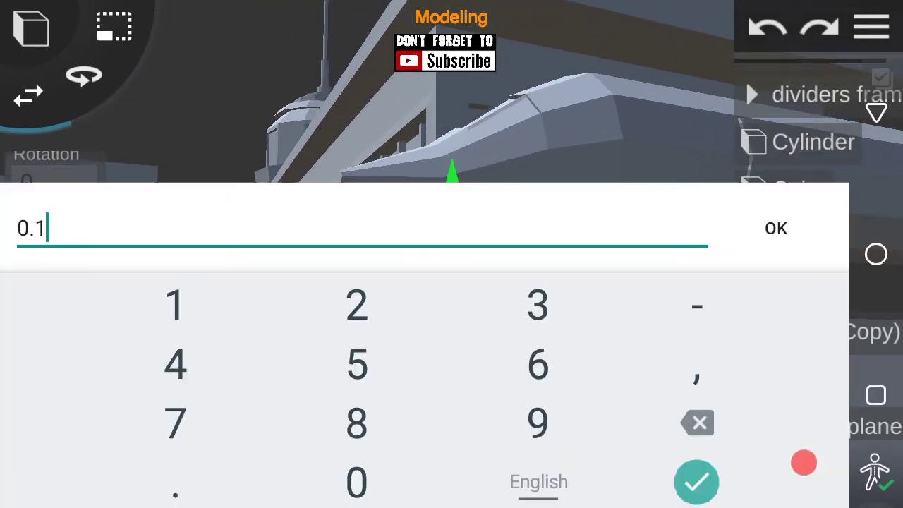
pyautogui.write('0.3')
pyautogui.click(696, 482)
pyautogui.click(36, 368)
pyautogui.write('3')
pyautogui.click(696, 482)
pyautogui.click(36, 409)
pyautogui.press('BackSpace')
pyautogui.write('3')
pyautogui.click(697, 482)
pyautogui.scroll(-5, 410, 280)
# Step: Reduce the tyres' scale on all three axes to 0.15
pyautogui.moveTo(634, 141); pyautogui.dragTo(691, 117)
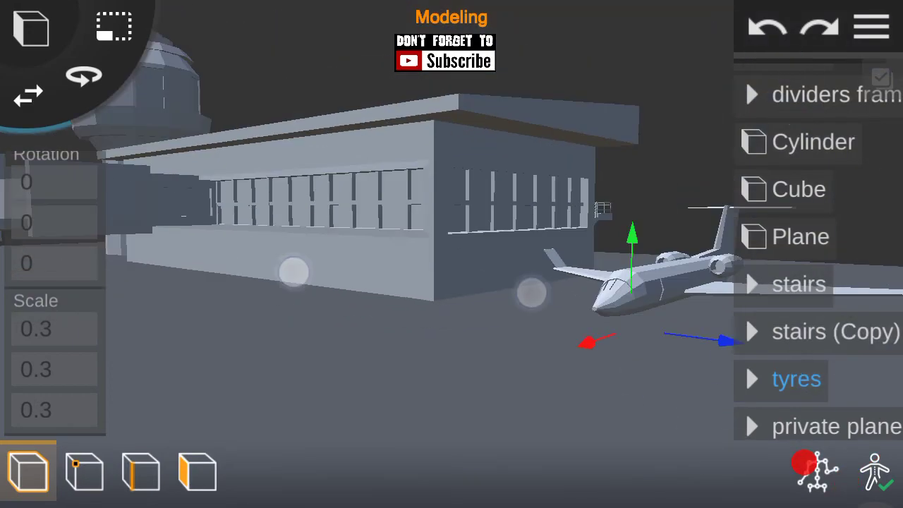
pyautogui.scroll(-3, 441, 307)
pyautogui.moveTo(635, 296); pyautogui.dragTo(675, 275)
pyautogui.click(36, 328)
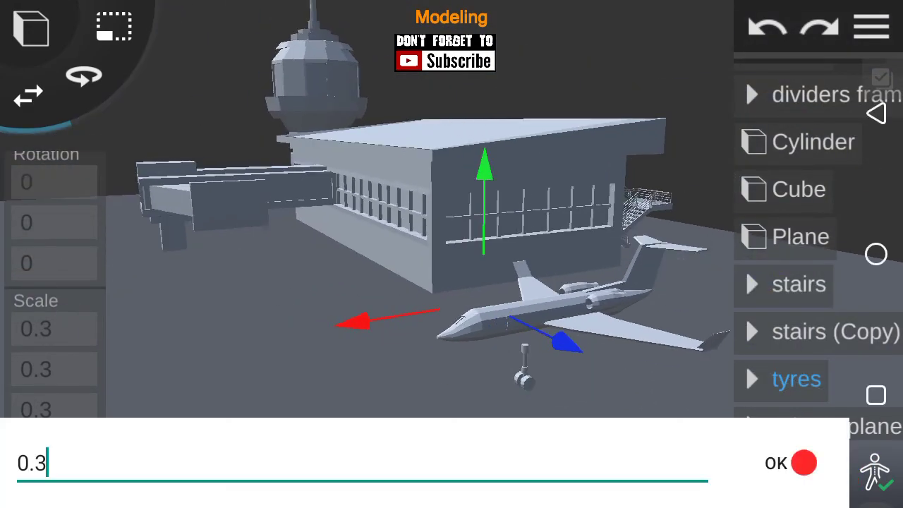
pyautogui.write('0.15')
pyautogui.click(54, 370)
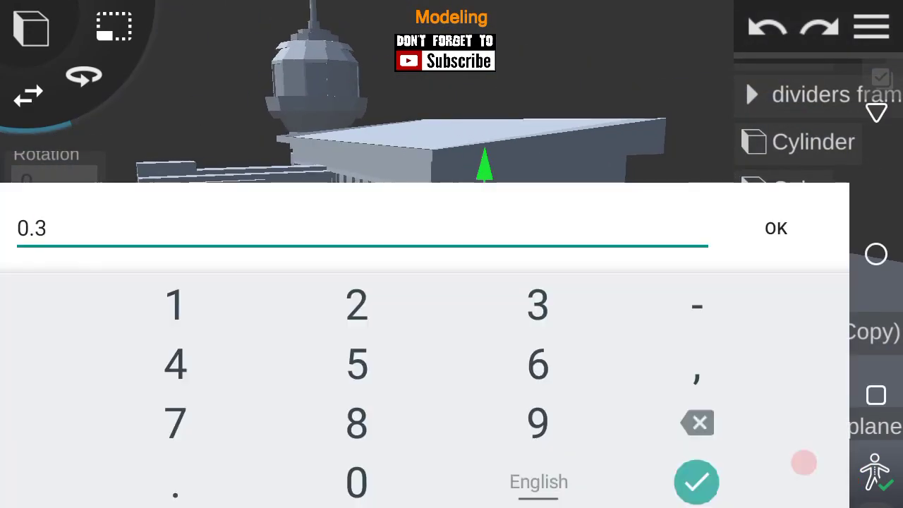
pyautogui.write('0.15')
pyautogui.click(696, 482)
pyautogui.click(75, 411)
pyautogui.click(700, 422)
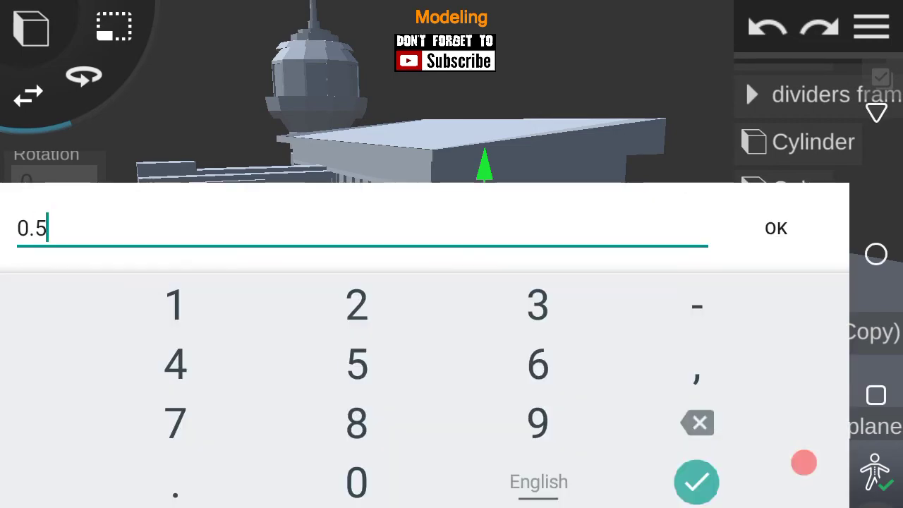
pyautogui.write('0.15')
pyautogui.click(776, 228)
# Step: Orbit close to the nose to check the front landing gear placement
pyautogui.moveTo(196, 230); pyautogui.dragTo(567, 254)
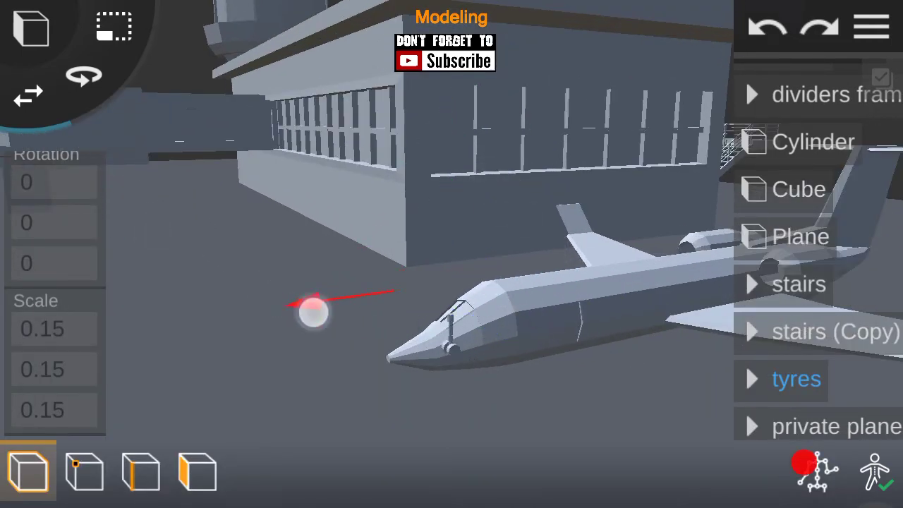
pyautogui.moveTo(314, 323); pyautogui.dragTo(367, 303)
pyautogui.moveTo(641, 242); pyautogui.dragTo(431, 143)
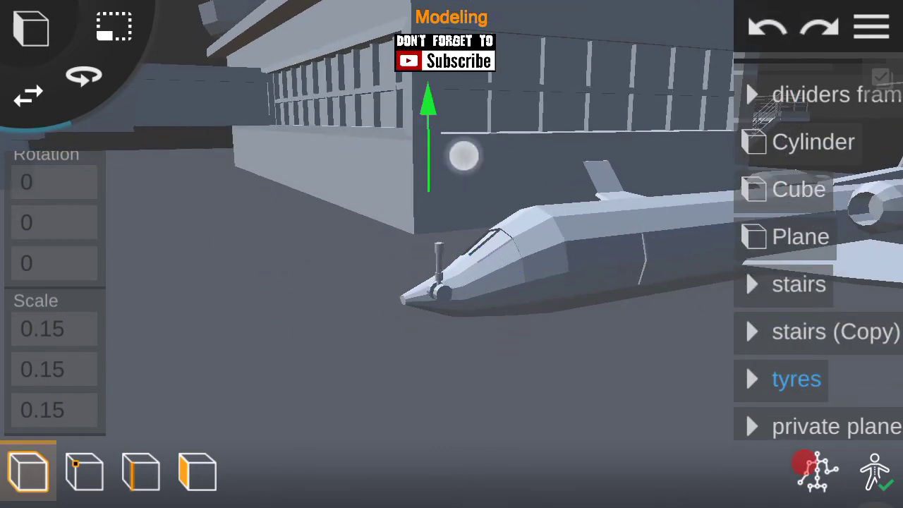
pyautogui.moveTo(564, 353); pyautogui.dragTo(551, 303)
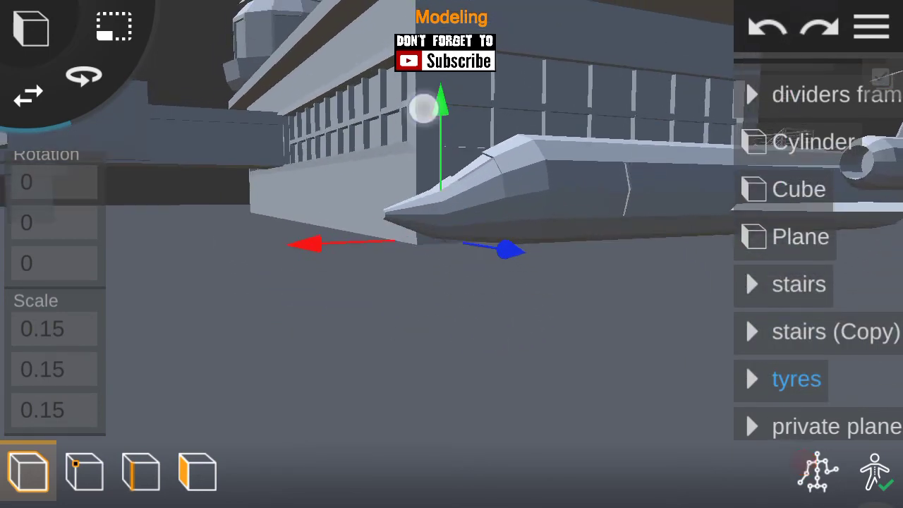
pyautogui.moveTo(652, 218)
pyautogui.mouseDown()
pyautogui.moveTo(715, 232)
pyautogui.moveTo(667, 263)
pyautogui.mouseUp()
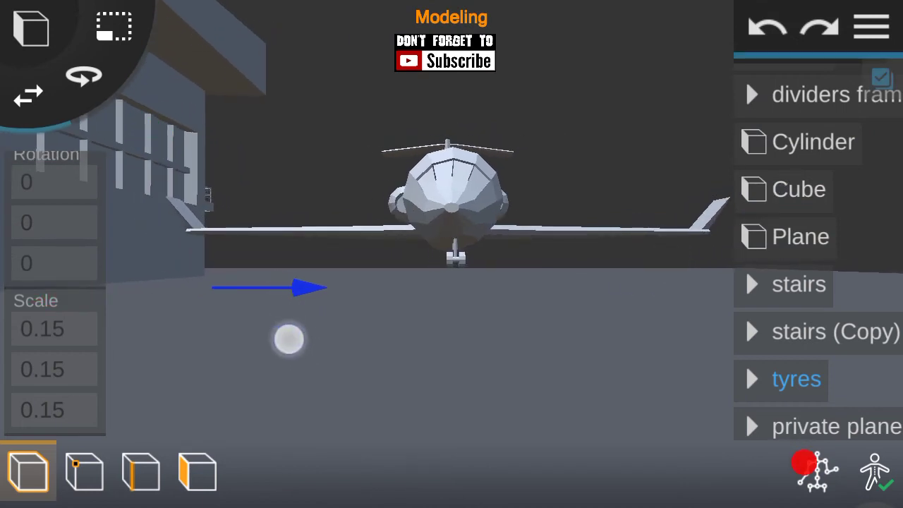
pyautogui.moveTo(286, 350)
pyautogui.mouseDown()
pyautogui.moveTo(580, 280)
pyautogui.moveTo(630, 293)
pyautogui.mouseUp()
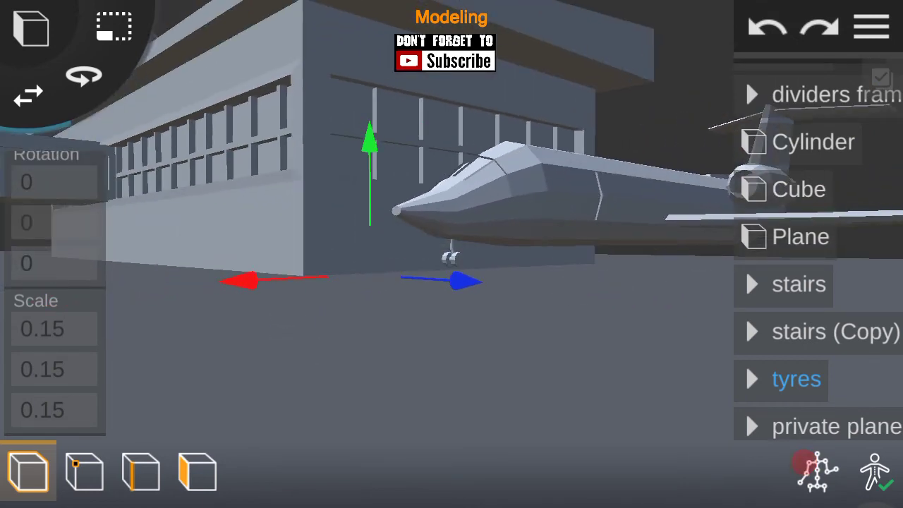
pyautogui.click(871, 27)
# Step: Duplicate the tyres assembly and move the copy under the plane's fuselage
pyautogui.click(667, 92)
pyautogui.click(383, 409)
pyautogui.moveTo(814, 304); pyautogui.dragTo(814, 224)
pyautogui.moveTo(371, 316)
pyautogui.mouseDown()
pyautogui.moveTo(682, 332)
pyautogui.moveTo(768, 349)
pyautogui.mouseUp()
pyautogui.moveTo(325, 425); pyautogui.dragTo(628, 298)
pyautogui.moveTo(147, 372); pyautogui.dragTo(256, 377)
pyautogui.moveTo(680, 317)
pyautogui.mouseDown()
pyautogui.moveTo(735, 286)
pyautogui.moveTo(656, 256)
pyautogui.moveTo(707, 276)
pyautogui.mouseUp()
pyautogui.moveTo(254, 415); pyautogui.dragTo(237, 410)
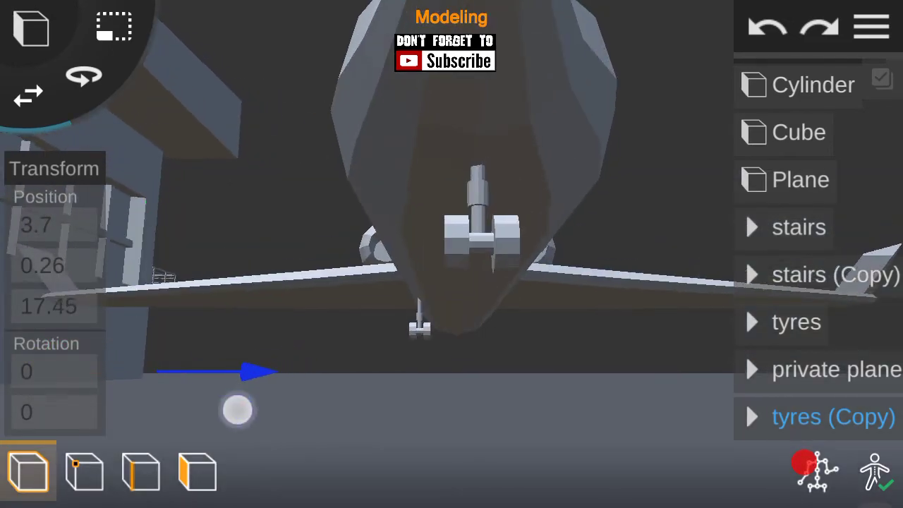
# Step: Make another copy of the main wheels and nudge it along the plane
pyautogui.click(833, 417)
pyautogui.moveTo(749, 423); pyautogui.dragTo(750, 387)
pyautogui.click(451, 403)
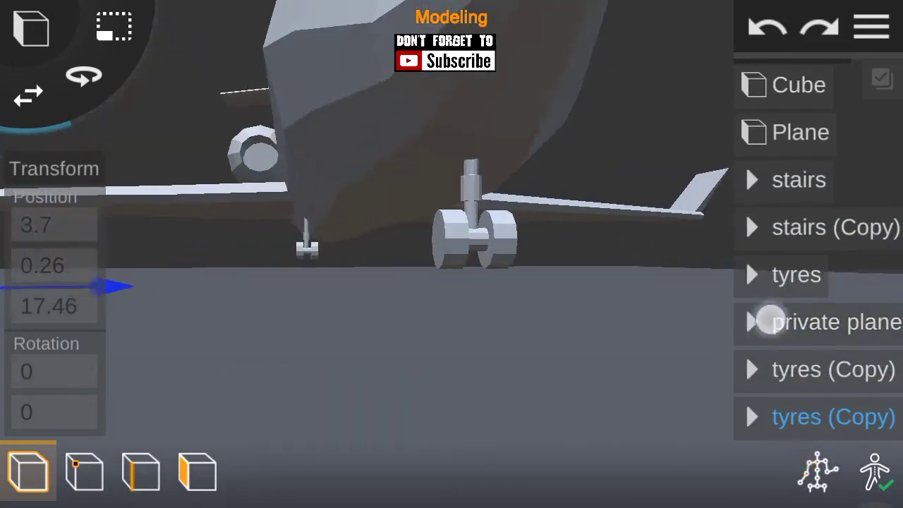
pyautogui.moveTo(681, 344); pyautogui.dragTo(641, 349)
pyautogui.moveTo(424, 393)
pyautogui.mouseDown()
pyautogui.moveTo(733, 338)
pyautogui.moveTo(570, 363)
pyautogui.mouseUp()
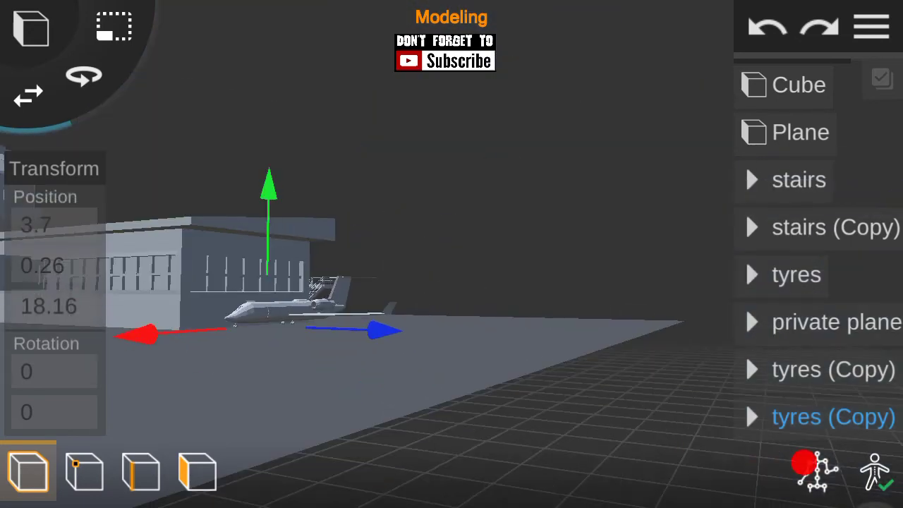
# Step: Rename the group containing the jet and its wheels to 'private plane'
pyautogui.click(872, 26)
pyautogui.click(872, 27)
pyautogui.moveTo(814, 212); pyautogui.dragTo(803, 369)
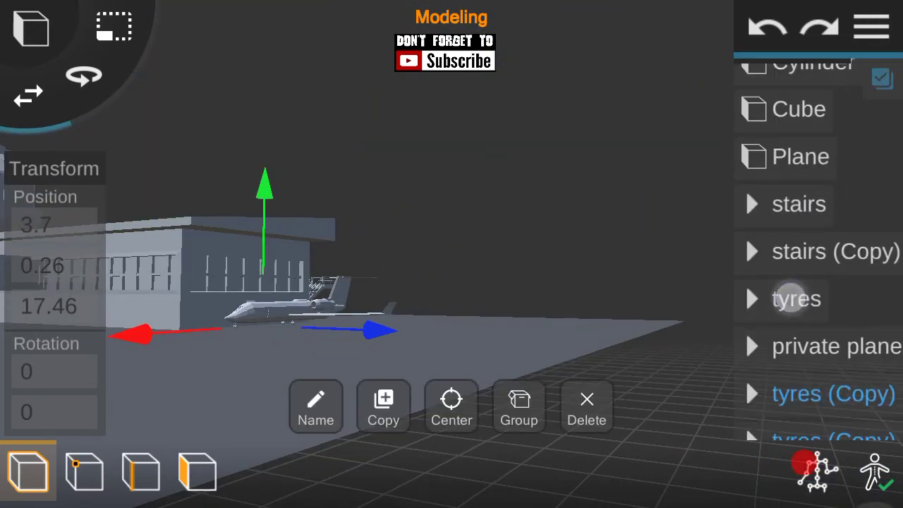
pyautogui.click(796, 292)
pyautogui.click(316, 406)
pyautogui.click(236, 244)
pyautogui.write('private plane')
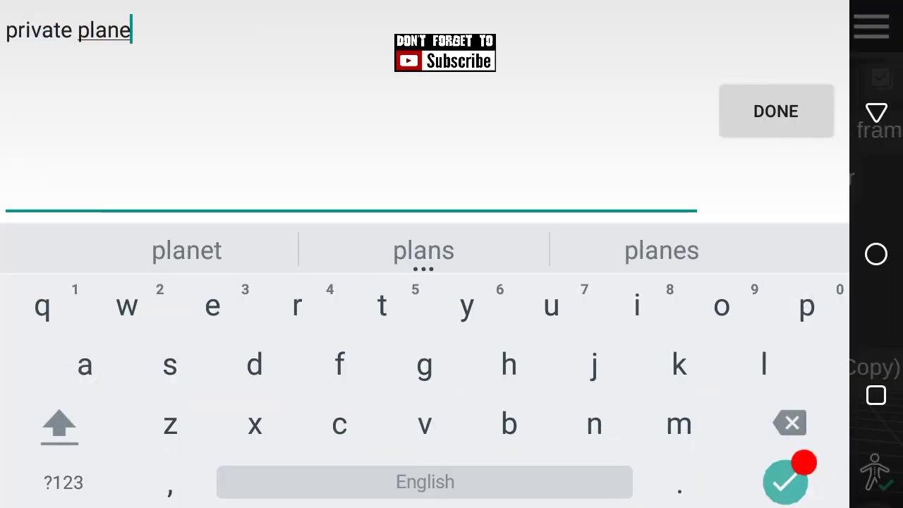
pyautogui.click(776, 110)
pyautogui.click(872, 27)
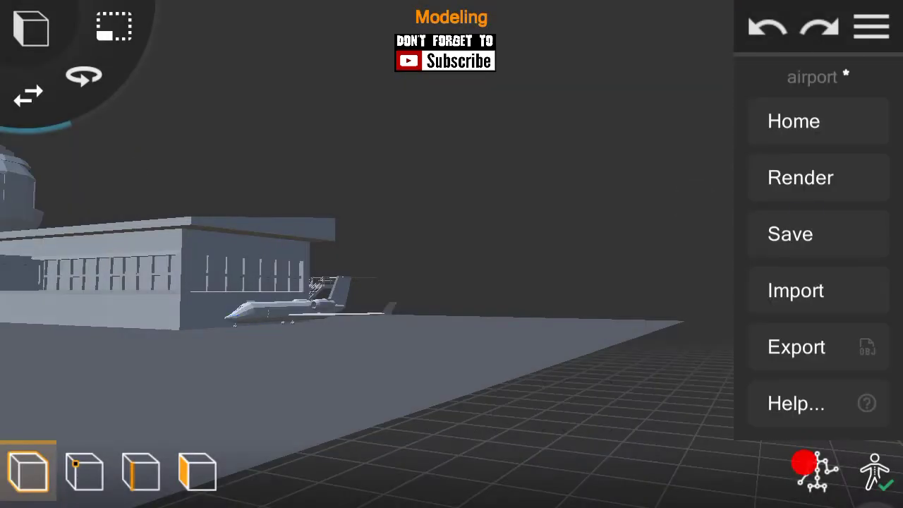
# Step: Slide the private jet along its length, then select the imported 11803_Airplane
pyautogui.moveTo(690, 211); pyautogui.dragTo(691, 275)
pyautogui.click(383, 302)
pyautogui.moveTo(166, 282)
pyautogui.mouseDown()
pyautogui.moveTo(125, 308)
pyautogui.moveTo(201, 282)
pyautogui.mouseUp()
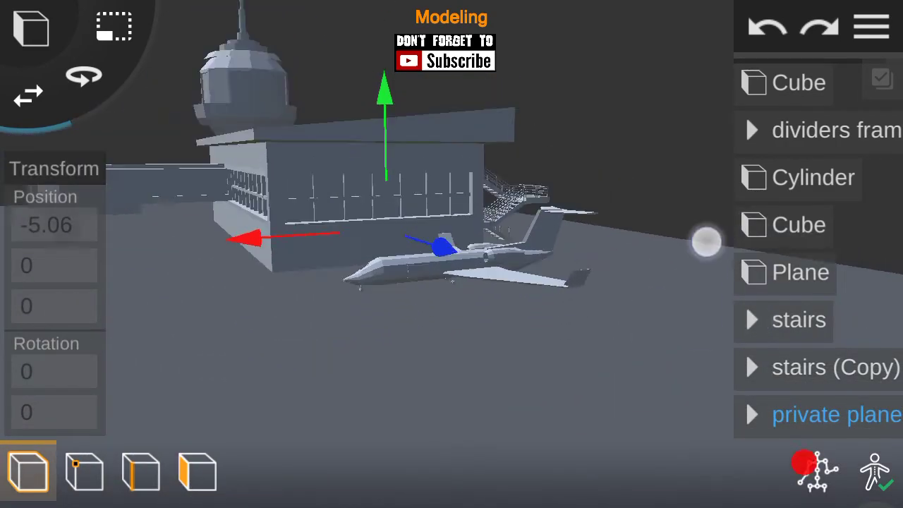
pyautogui.moveTo(705, 239); pyautogui.dragTo(731, 264)
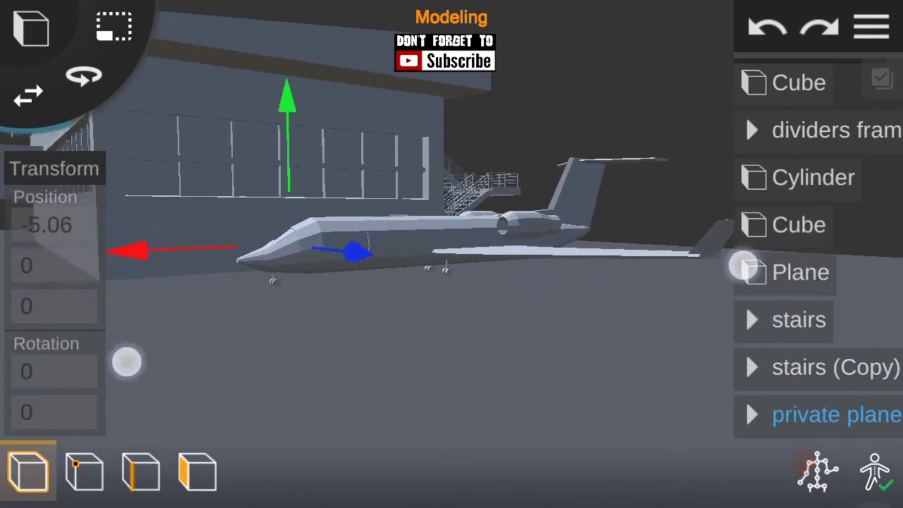
pyautogui.click(800, 204)
pyautogui.click(294, 262)
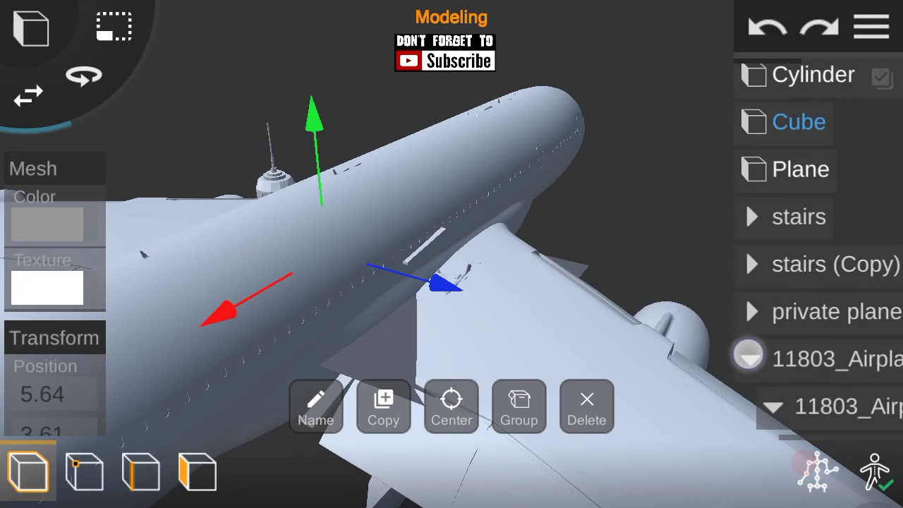
pyautogui.click(221, 267)
pyautogui.moveTo(220, 267); pyautogui.dragTo(68, 348)
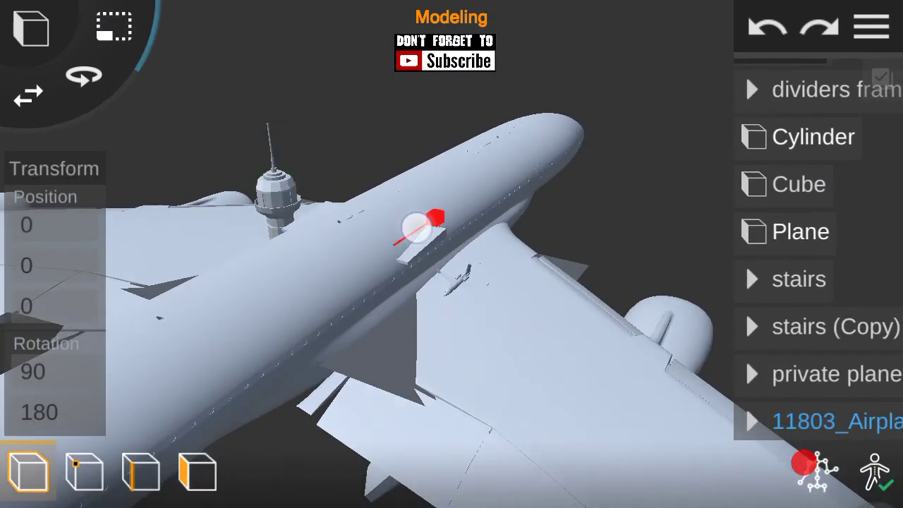
# Step: Set the airliner's Scale X, Y and Z to 0.01
pyautogui.click(69, 328)
pyautogui.click(697, 422)
pyautogui.click(175, 305)
pyautogui.click(697, 482)
pyautogui.click(69, 328)
pyautogui.click(697, 482)
pyautogui.click(75, 367)
pyautogui.click(699, 423)
pyautogui.click(697, 482)
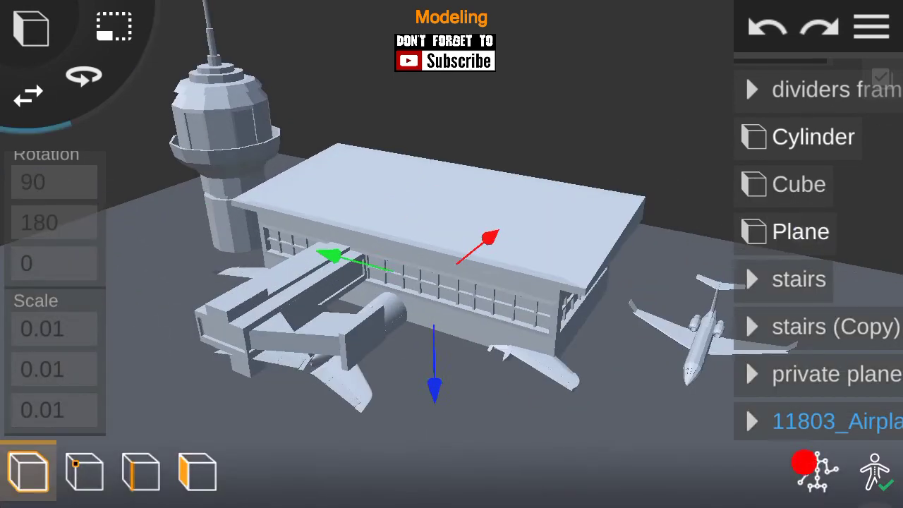
# Step: Nudge the airliner sideways and rotate it roughly toward the terminal
pyautogui.moveTo(473, 374)
pyautogui.mouseDown()
pyautogui.moveTo(234, 399)
pyautogui.moveTo(546, 237)
pyautogui.moveTo(556, 288)
pyautogui.mouseUp()
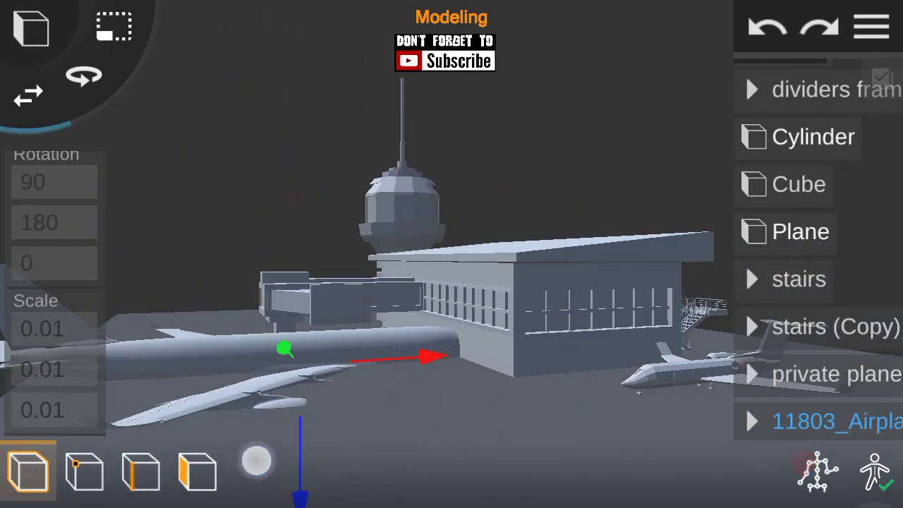
pyautogui.moveTo(256, 460); pyautogui.dragTo(308, 422)
pyautogui.moveTo(251, 397)
pyautogui.mouseDown()
pyautogui.moveTo(414, 288)
pyautogui.moveTo(695, 379)
pyautogui.moveTo(752, 359)
pyautogui.moveTo(630, 303)
pyautogui.mouseUp()
pyautogui.moveTo(313, 284); pyautogui.dragTo(306, 286)
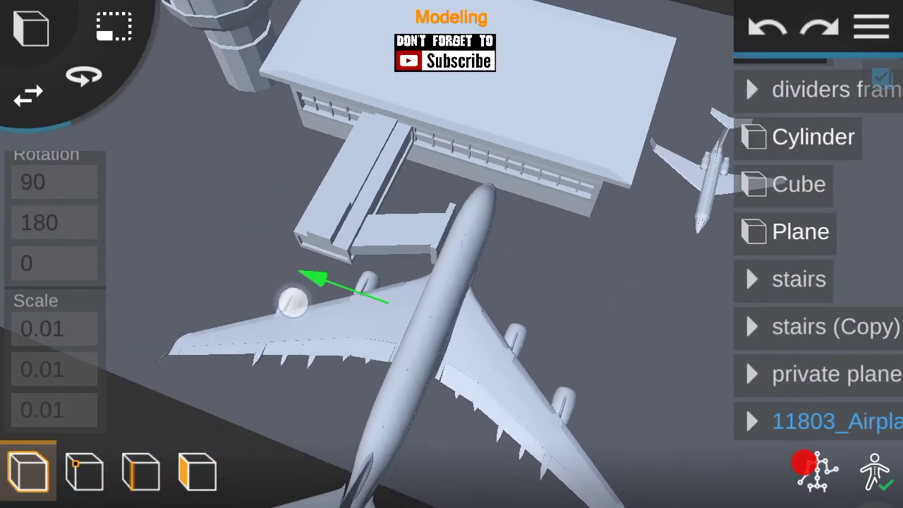
pyautogui.click(84, 79)
pyautogui.moveTo(568, 416); pyautogui.dragTo(580, 391)
pyautogui.moveTo(542, 438); pyautogui.dragTo(514, 466)
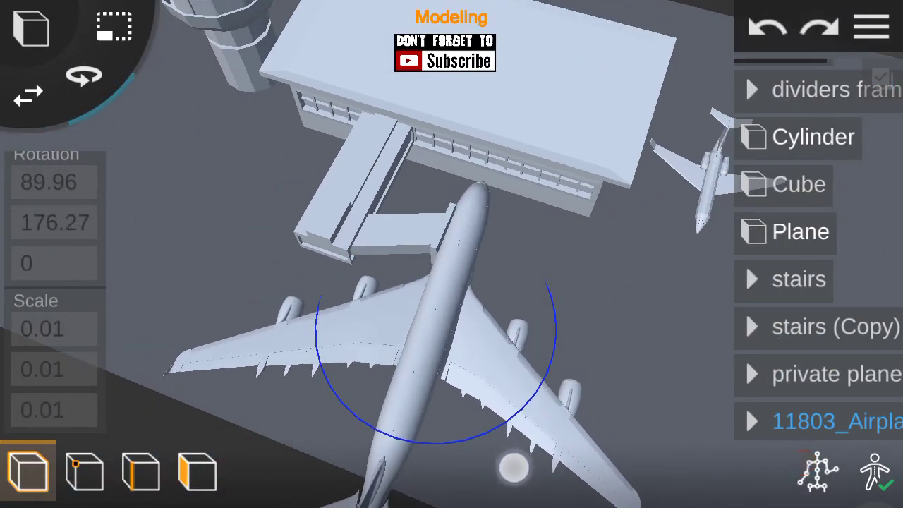
# Step: Set the airliner's Y rotation to 180, fine-tuning it straight beside the jet bridge
pyautogui.click(55, 223)
pyautogui.click(697, 421)
pyautogui.click(697, 421)
pyautogui.write('0')
pyautogui.click(697, 481)
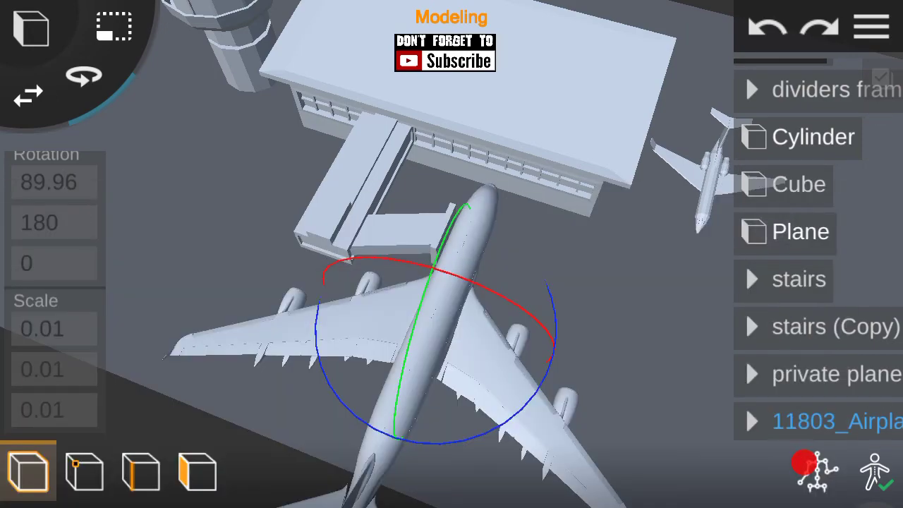
pyautogui.moveTo(635, 395); pyautogui.dragTo(740, 373)
pyautogui.moveTo(571, 409); pyautogui.dragTo(559, 384)
pyautogui.moveTo(360, 409); pyautogui.dragTo(352, 397)
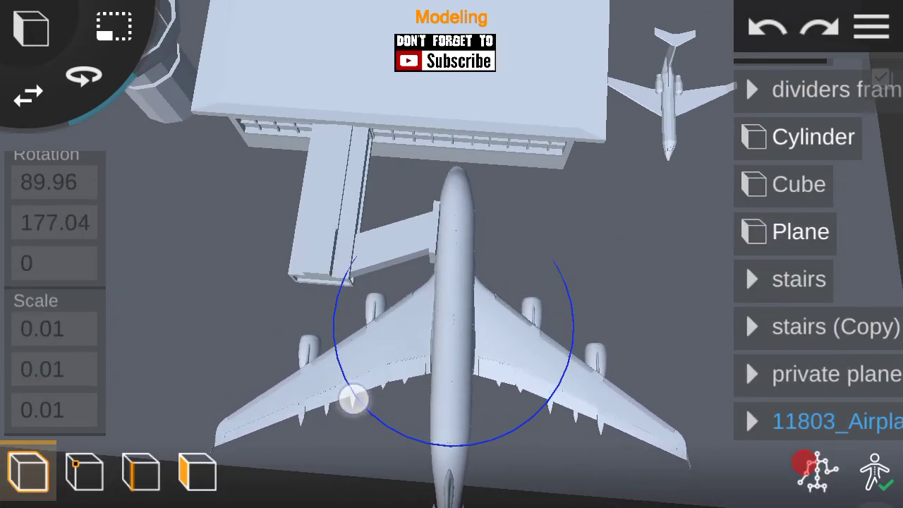
pyautogui.click(28, 95)
pyautogui.moveTo(675, 296)
pyautogui.mouseDown()
pyautogui.moveTo(691, 127)
pyautogui.moveTo(675, 146)
pyautogui.moveTo(653, 335)
pyautogui.moveTo(594, 377)
pyautogui.moveTo(605, 299)
pyautogui.mouseUp()
pyautogui.click(871, 26)
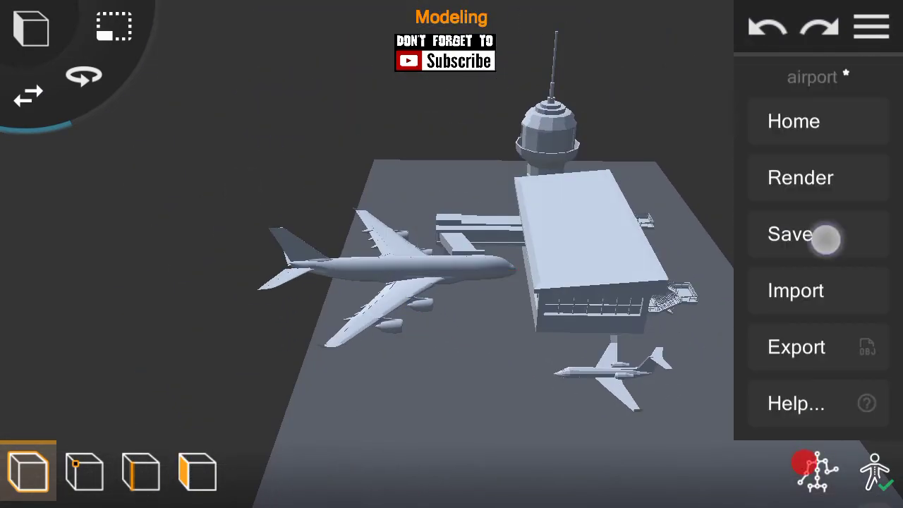
# Step: Group the Cylinder, dividers frame, Cube and stairs into a group named 'airport'
pyautogui.click(871, 26)
pyautogui.moveTo(783, 313); pyautogui.dragTo(783, 354)
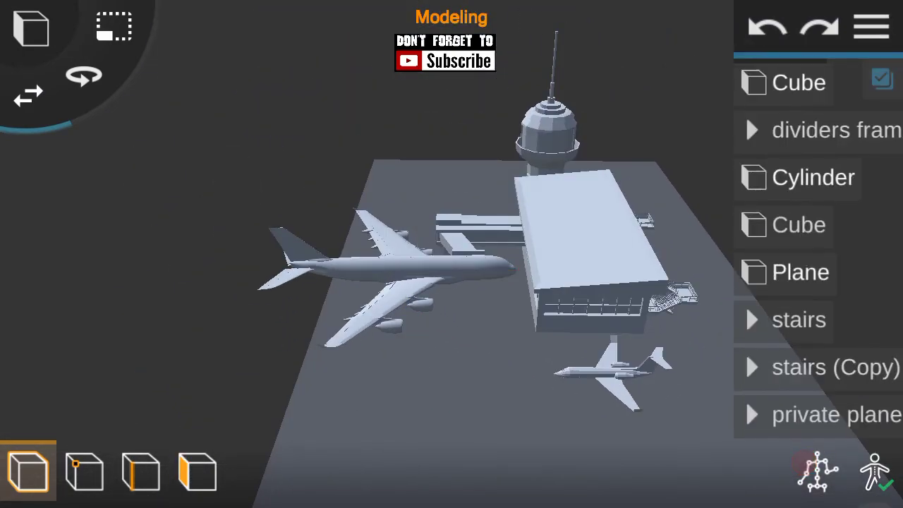
pyautogui.click(766, 171)
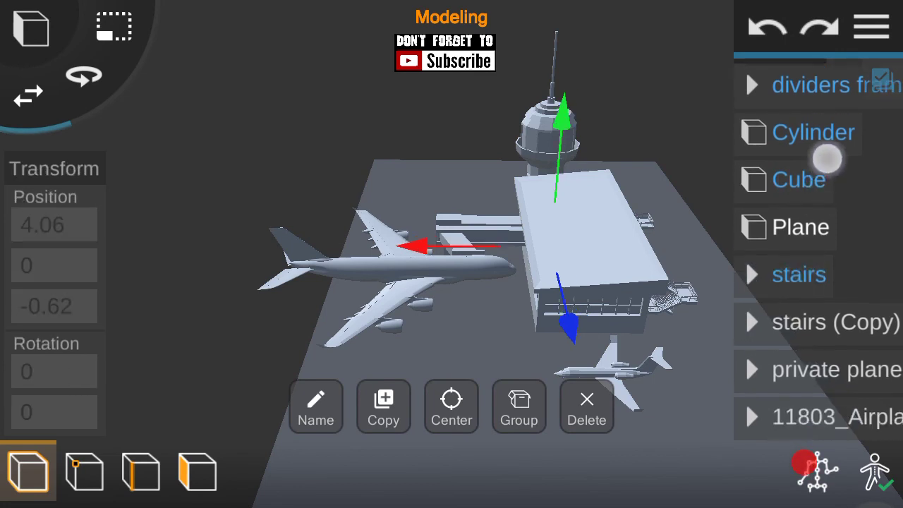
pyautogui.click(518, 405)
pyautogui.click(818, 233)
pyautogui.doubleClick(818, 233)
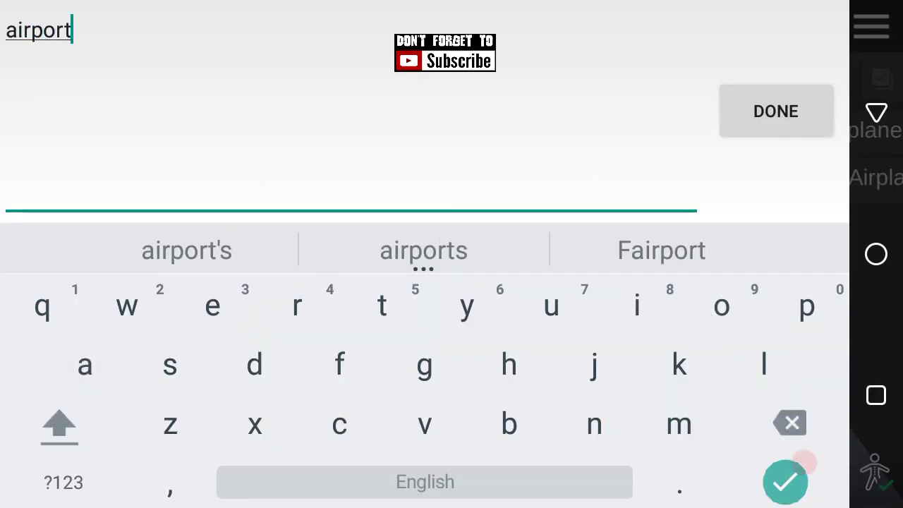
pyautogui.click(776, 111)
# Step: Zoom the view in on the terminal's stairs
pyautogui.click(871, 26)
pyautogui.click(677, 334)
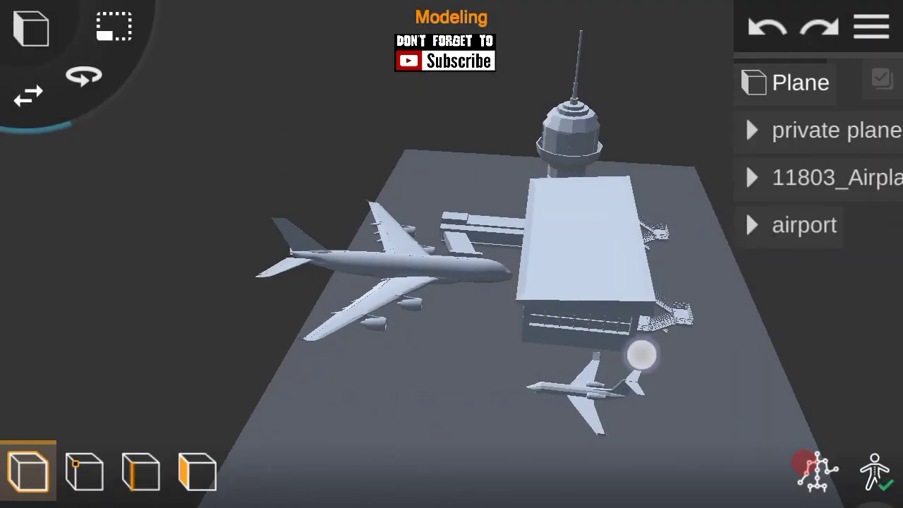
pyautogui.scroll(5, 465, 224)
pyautogui.moveTo(239, 278)
pyautogui.mouseDown()
pyautogui.moveTo(352, 341)
pyautogui.moveTo(790, 268)
pyautogui.moveTo(784, 303)
pyautogui.moveTo(750, 252)
pyautogui.moveTo(764, 263)
pyautogui.mouseUp()
# Step: Set the private plane's Position Y to -0.55 so its wheels touch the ground
pyautogui.click(764, 263)
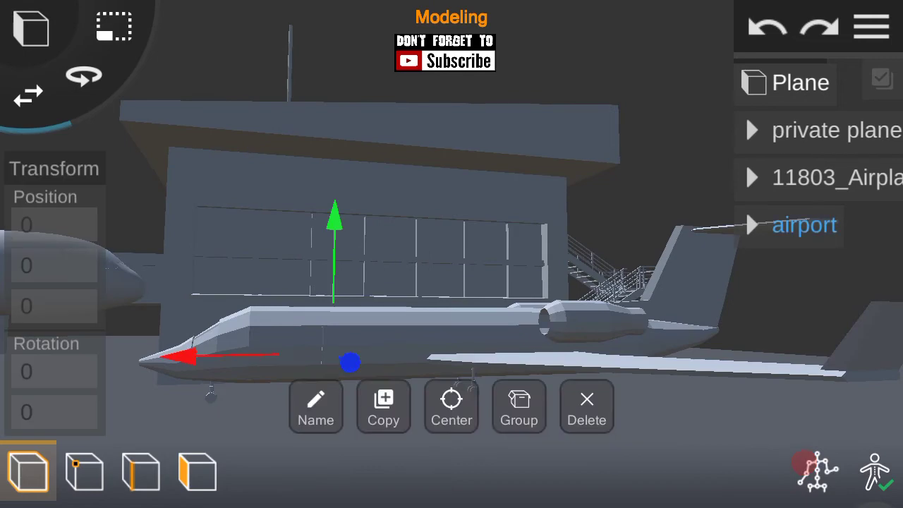
pyautogui.moveTo(280, 201); pyautogui.dragTo(689, 165)
pyautogui.click(205, 237)
pyautogui.moveTo(205, 238)
pyautogui.mouseDown()
pyautogui.moveTo(399, 218)
pyautogui.moveTo(346, 198)
pyautogui.mouseUp()
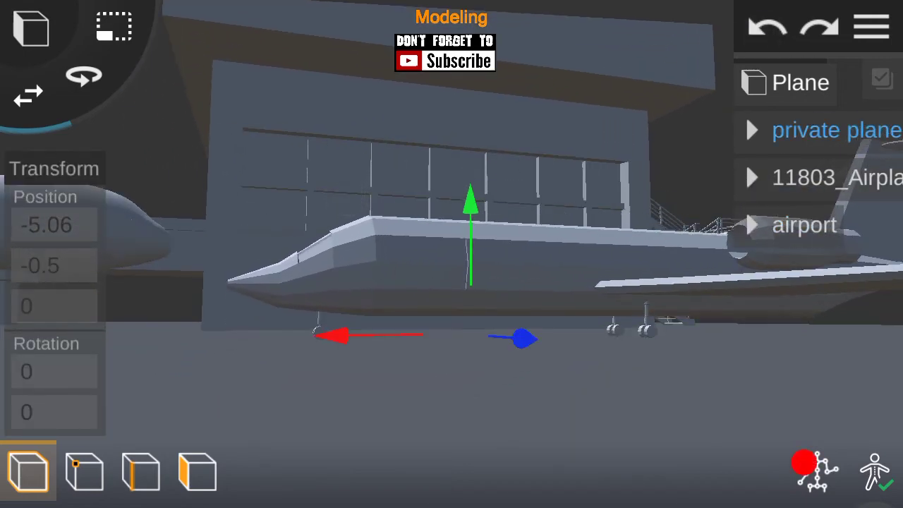
pyautogui.click(55, 265)
pyautogui.click(778, 224)
pyautogui.click(54, 265)
pyautogui.click(776, 228)
pyautogui.scroll(-3, 477, 353)
# Step: Orbit and zoom out over the whole airport until the control tower faces forward
pyautogui.click(872, 26)
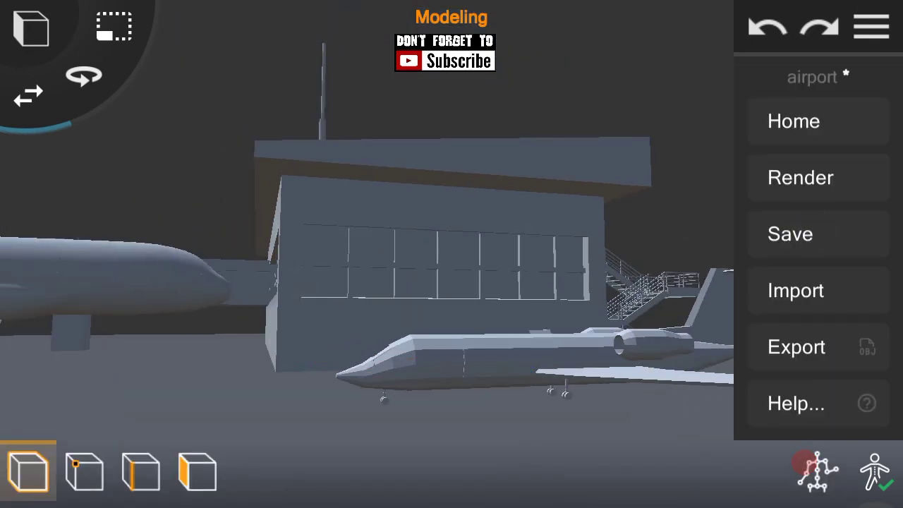
pyautogui.click(694, 219)
pyautogui.moveTo(661, 317); pyautogui.dragTo(741, 342)
pyautogui.moveTo(262, 318); pyautogui.dragTo(159, 329)
pyautogui.moveTo(811, 315)
pyautogui.mouseDown()
pyautogui.moveTo(735, 379)
pyautogui.moveTo(633, 333)
pyautogui.mouseUp()
# Step: Add a Camera to the scene from the add-object list
pyautogui.click(736, 380)
pyautogui.click(871, 26)
pyautogui.click(871, 26)
pyautogui.click(30, 28)
pyautogui.click(119, 22)
# Step: Set the camera's Background colour to a medium blue
pyautogui.click(89, 289)
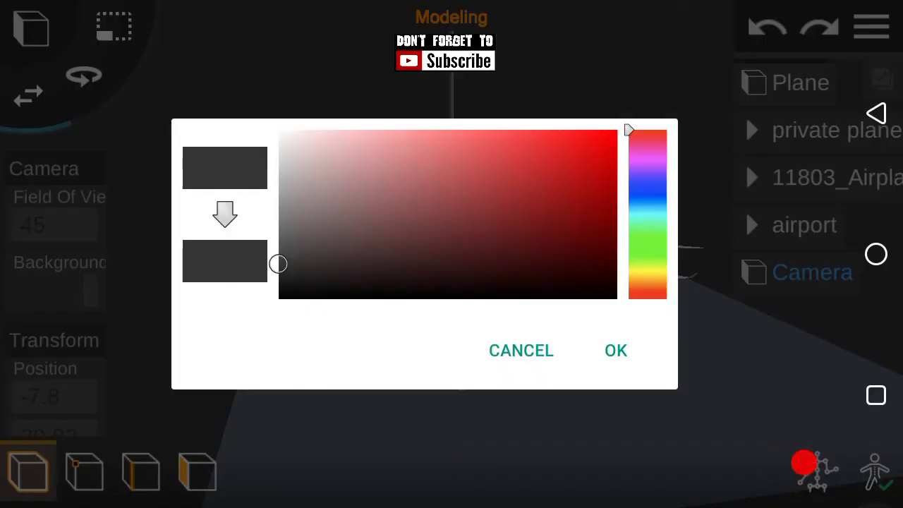
pyautogui.moveTo(648, 134); pyautogui.dragTo(730, 176)
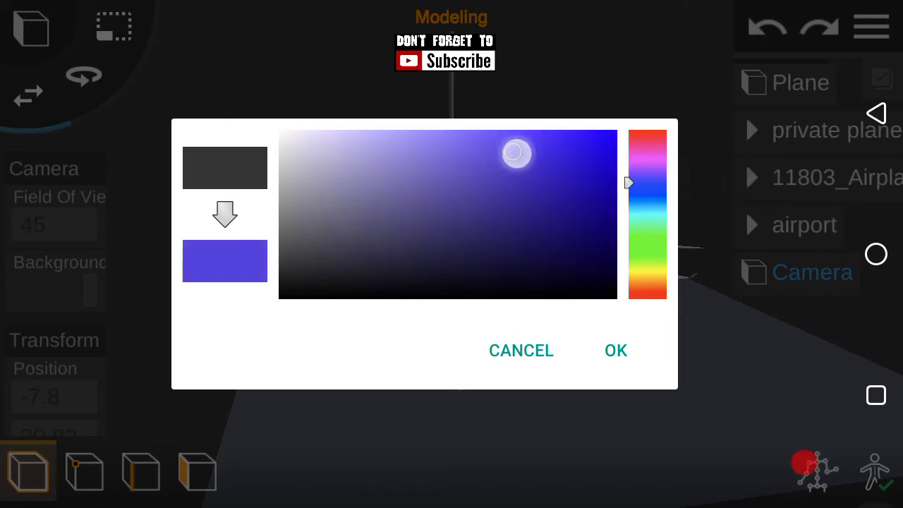
pyautogui.click(616, 350)
pyautogui.click(56, 289)
pyautogui.click(465, 179)
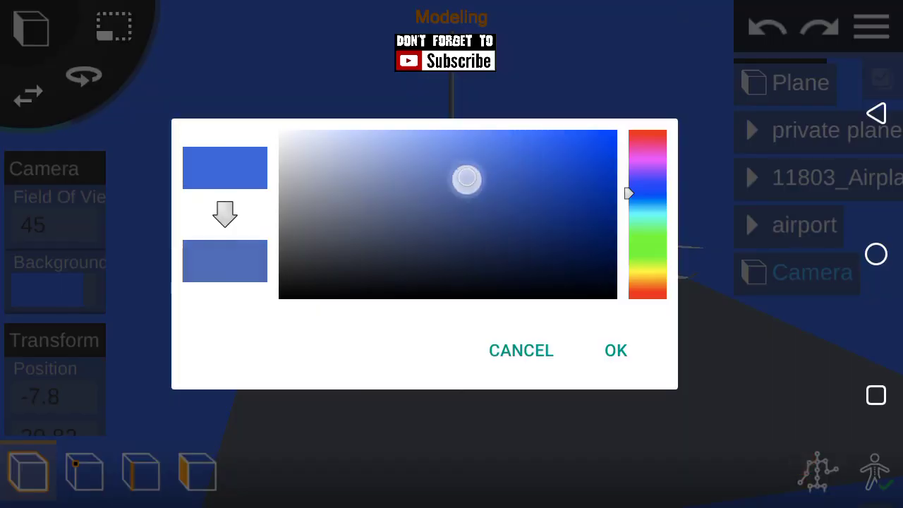
pyautogui.click(616, 351)
# Step: Orbit and pull out to an overhead view of the finished airport
pyautogui.moveTo(608, 375); pyautogui.dragTo(609, 357)
pyautogui.click(871, 26)
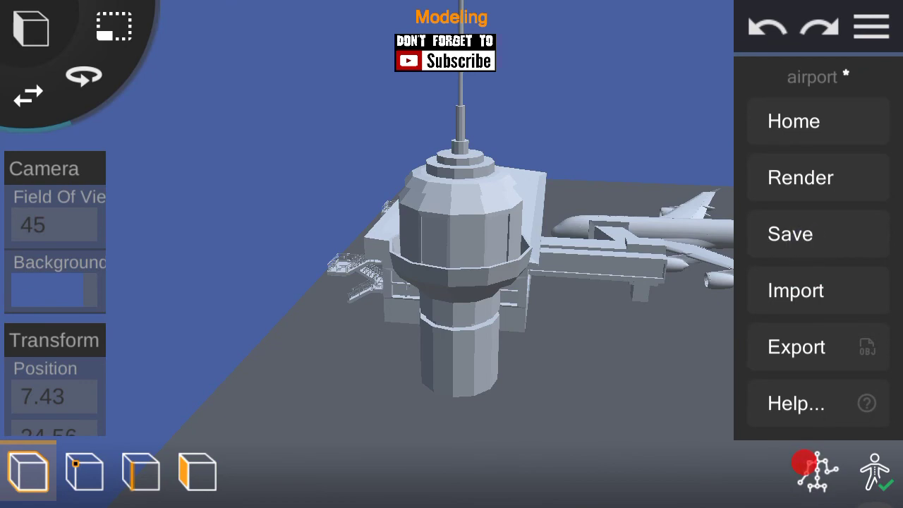
pyautogui.moveTo(685, 322)
pyautogui.mouseDown()
pyautogui.moveTo(651, 316)
pyautogui.moveTo(704, 248)
pyautogui.mouseUp()
pyautogui.moveTo(221, 273)
pyautogui.mouseDown()
pyautogui.moveTo(169, 303)
pyautogui.moveTo(155, 250)
pyautogui.mouseUp()
pyautogui.moveTo(645, 284)
pyautogui.mouseDown()
pyautogui.moveTo(487, 360)
pyautogui.moveTo(538, 309)
pyautogui.moveTo(631, 294)
pyautogui.moveTo(721, 39)
pyautogui.mouseUp()
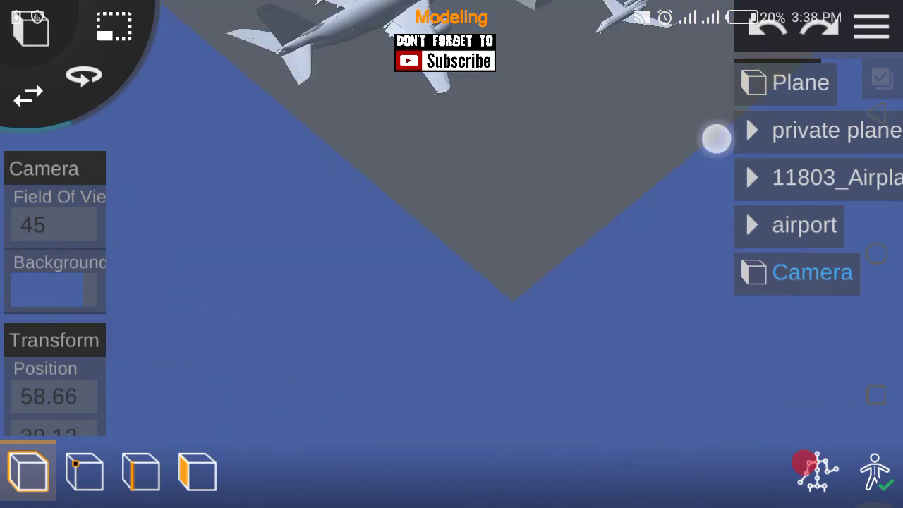